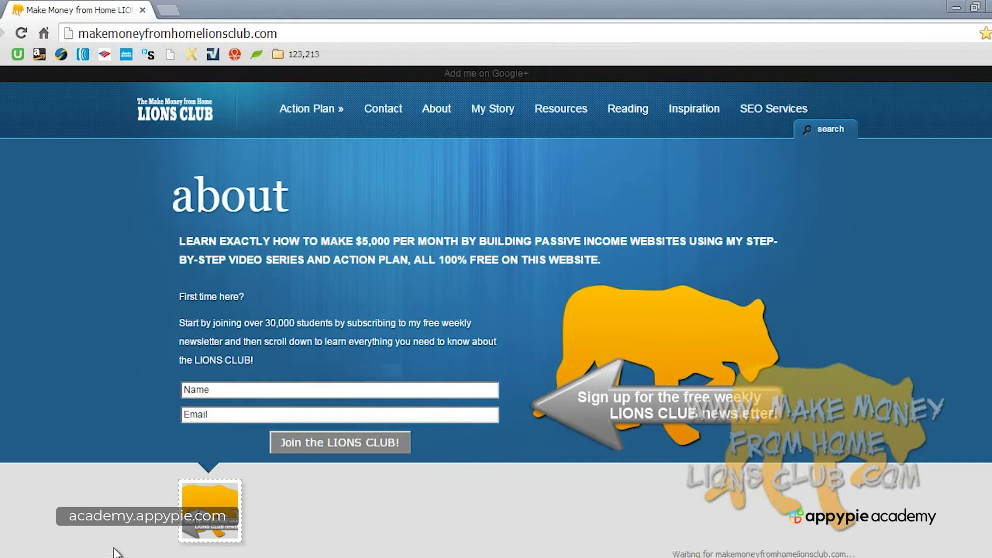
On the Lions Club Resources page, expand Domain Registration and Hosting and open Black Steel Hosting in a new tab
{"action": "left_click", "coordinate": [958, 500]}
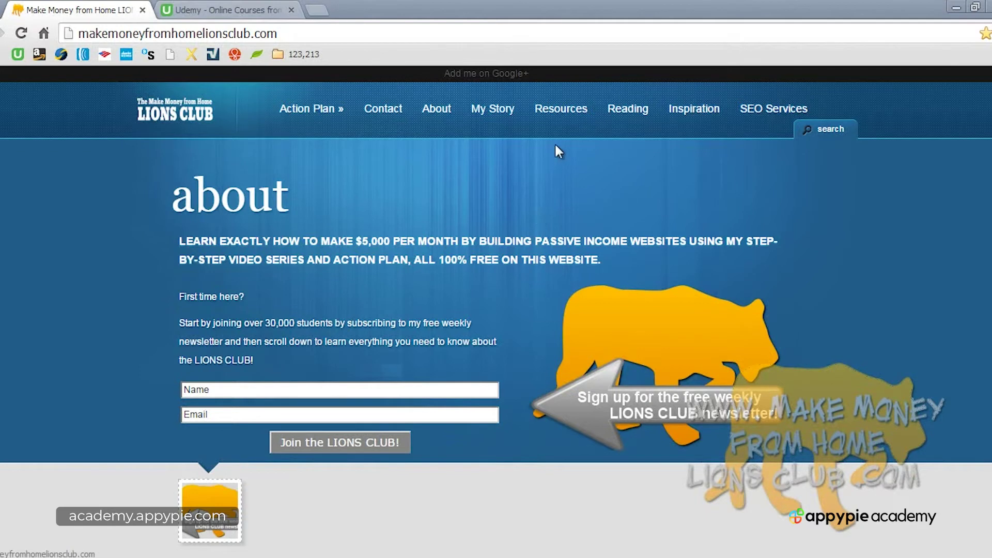
{"action": "left_click", "coordinate": [562, 110]}
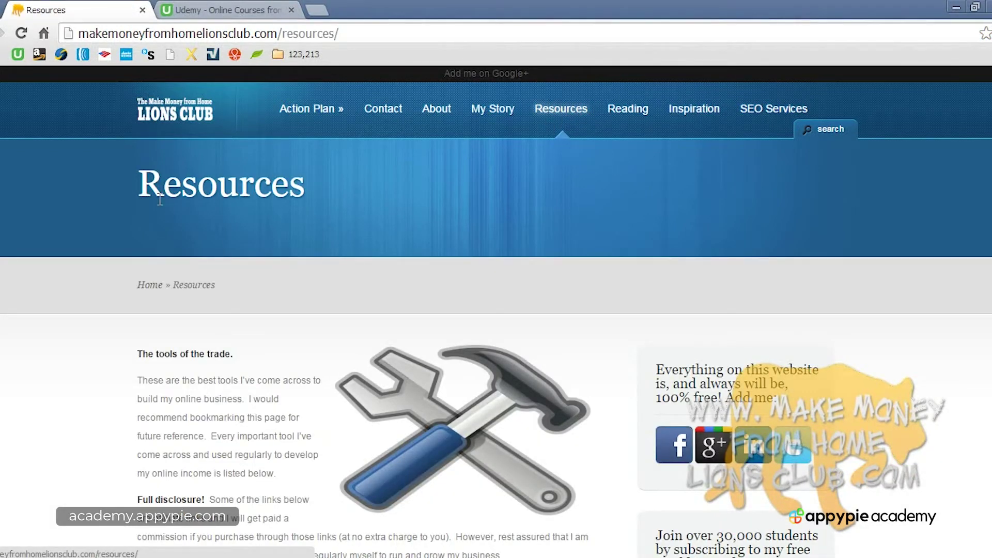
{"action": "scroll", "coordinate": [158, 198], "scroll_direction": "down", "scroll_amount": 3}
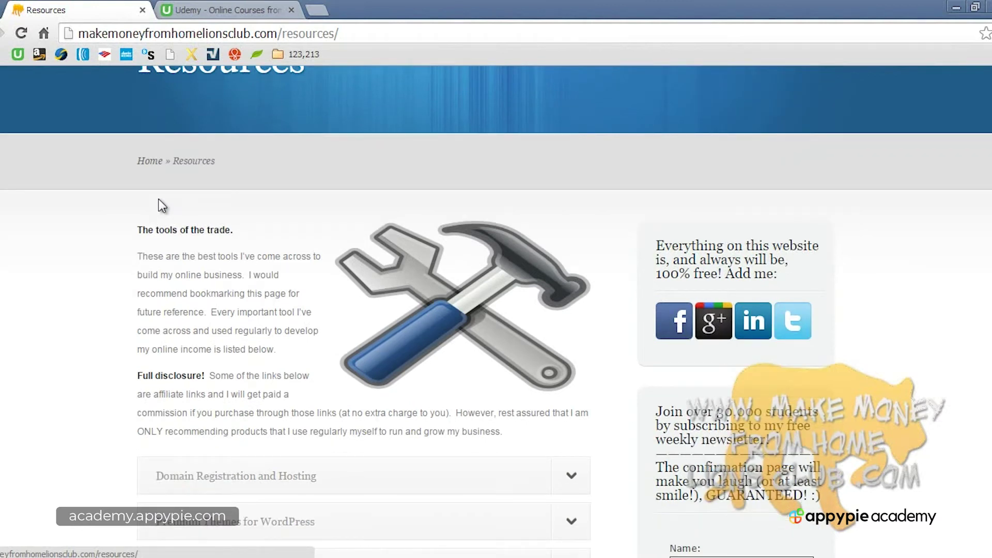
{"action": "scroll", "coordinate": [159, 200], "scroll_direction": "down", "scroll_amount": 4}
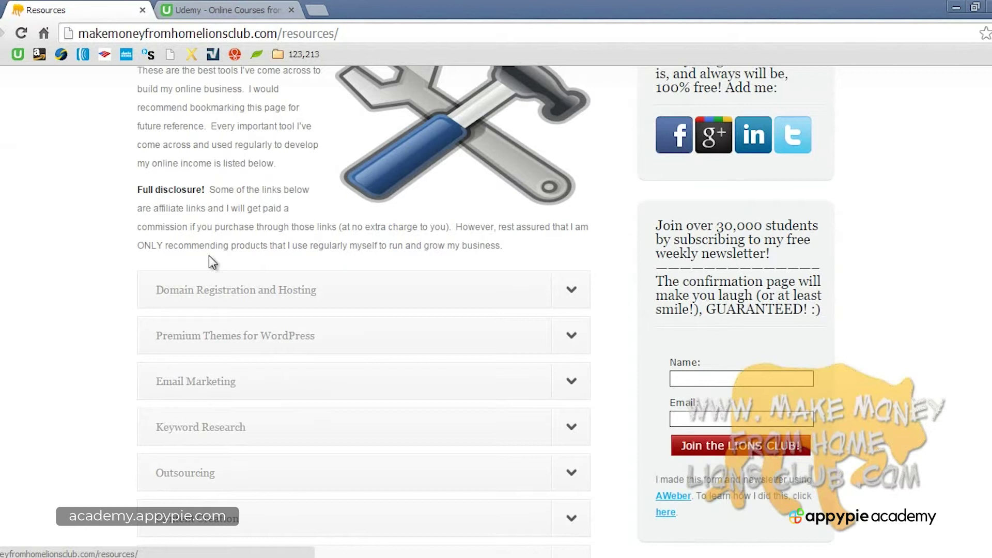
{"action": "left_click", "coordinate": [340, 293]}
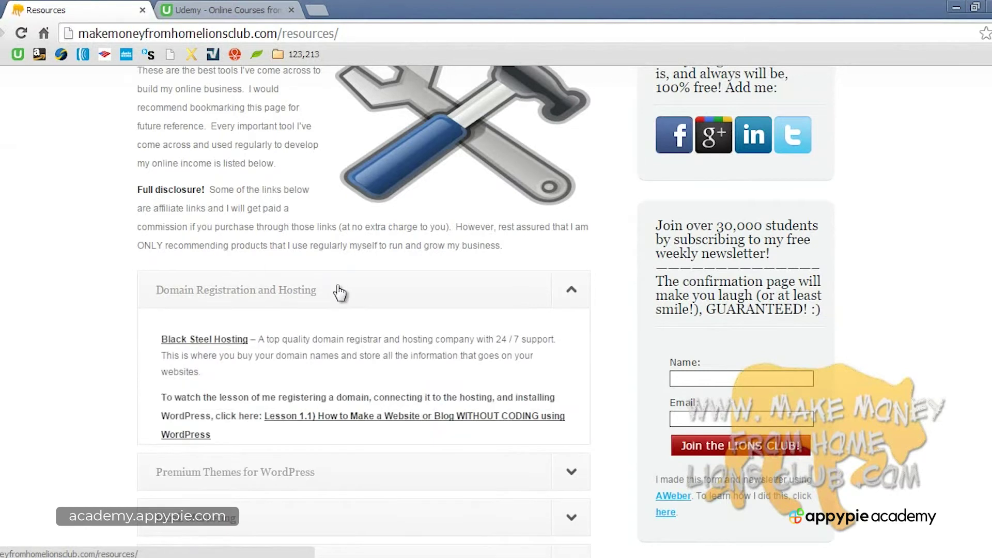
{"action": "left_click", "coordinate": [229, 344]}
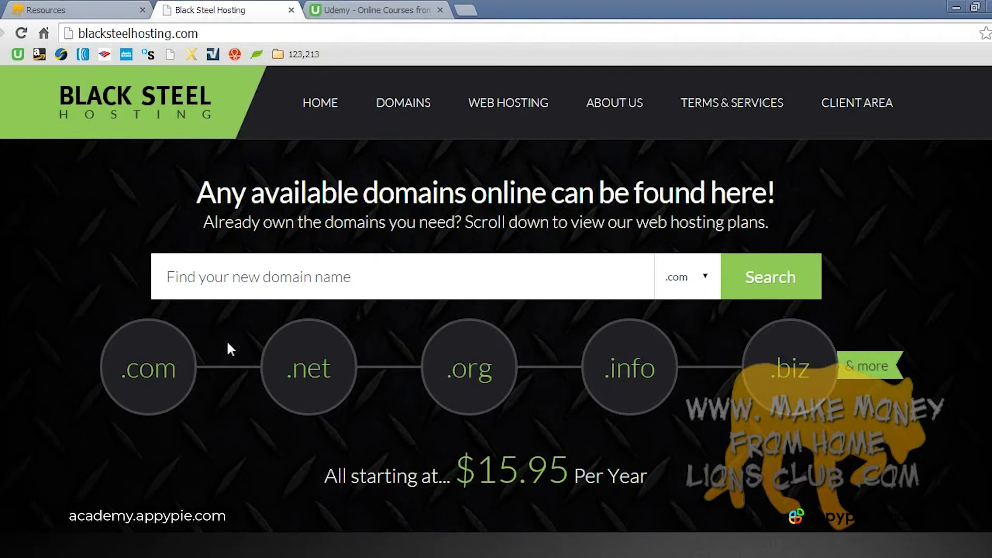
Open the Black Steel Hosting link from the Udemy lecture's resources in a new tab
{"action": "left_click", "coordinate": [364, 10]}
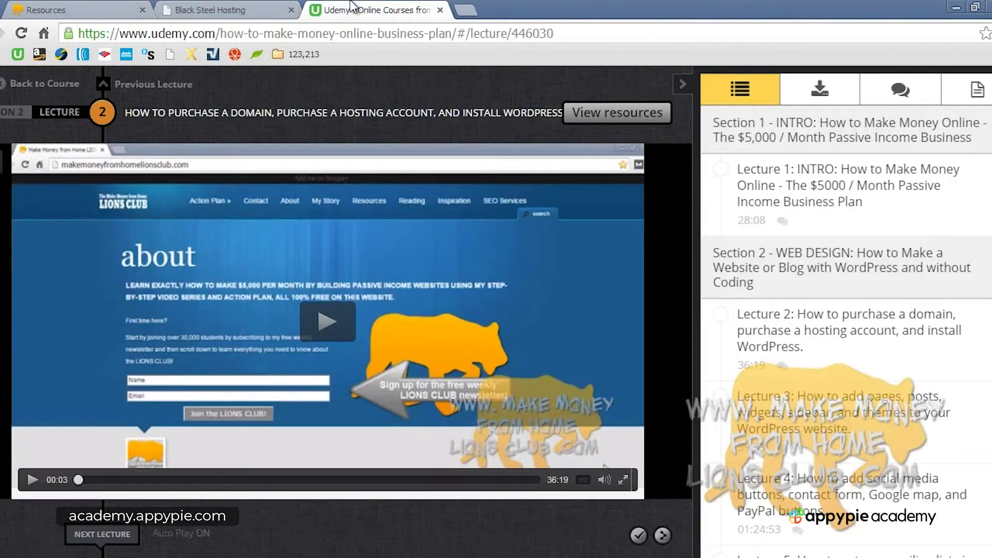
{"action": "left_click", "coordinate": [810, 98]}
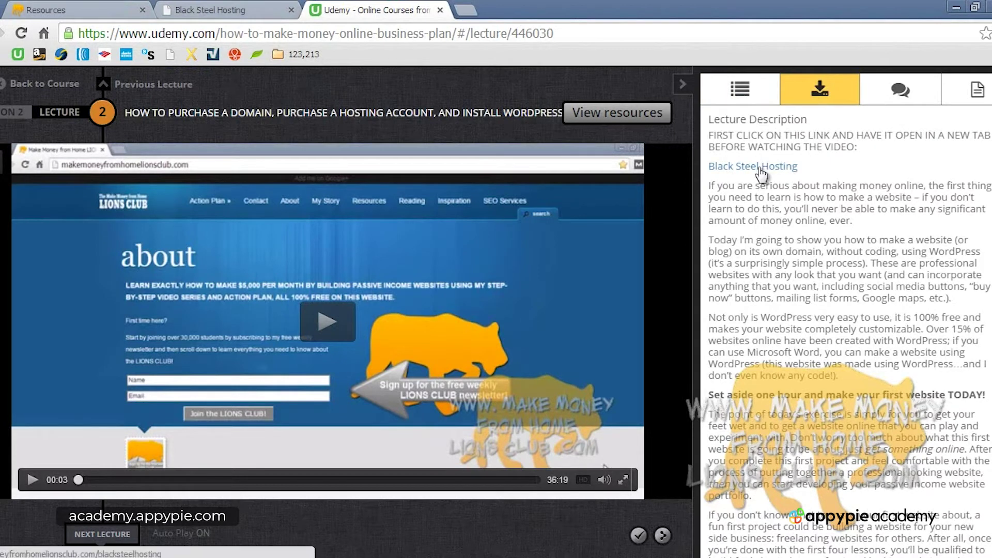
{"action": "left_click", "coordinate": [759, 168]}
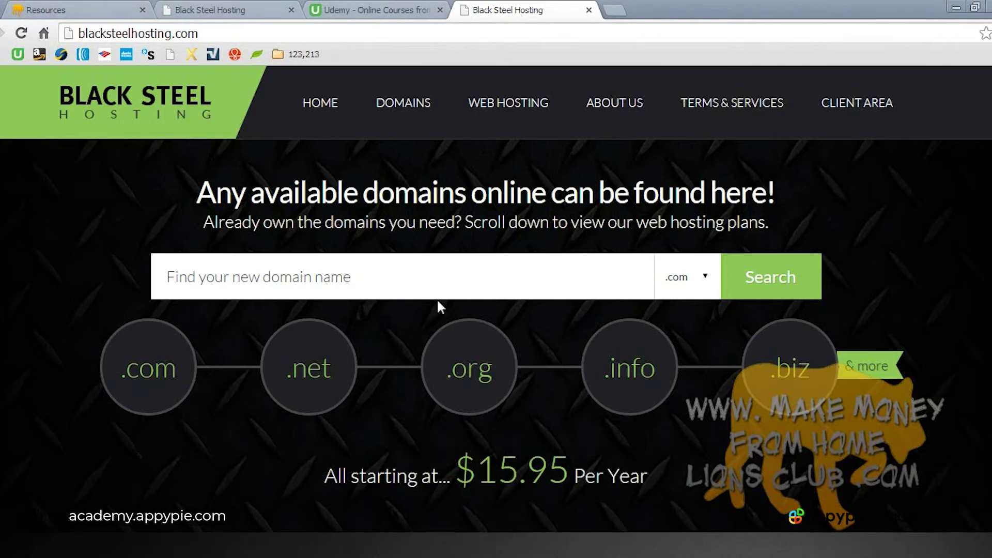
{"action": "left_click", "coordinate": [686, 277]}
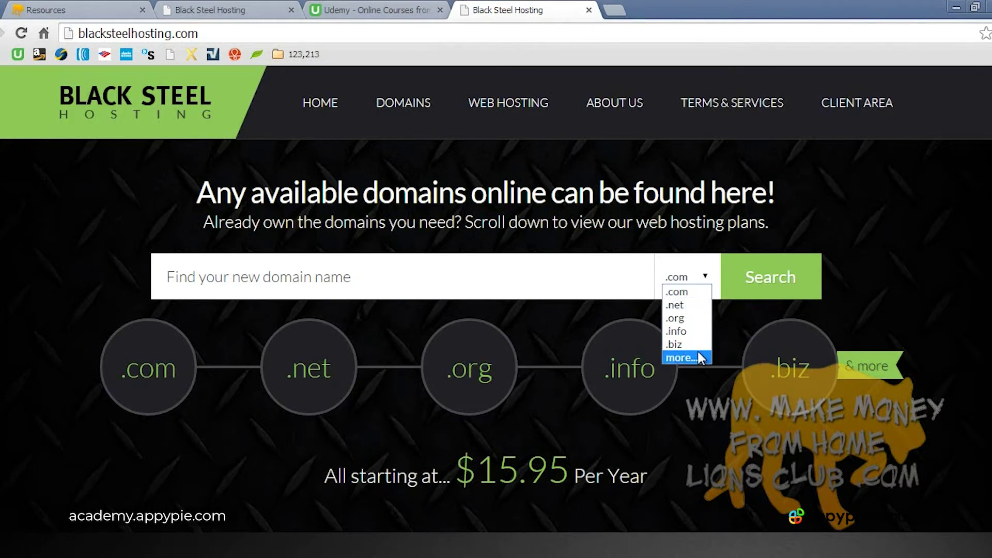
{"action": "left_click", "coordinate": [691, 289]}
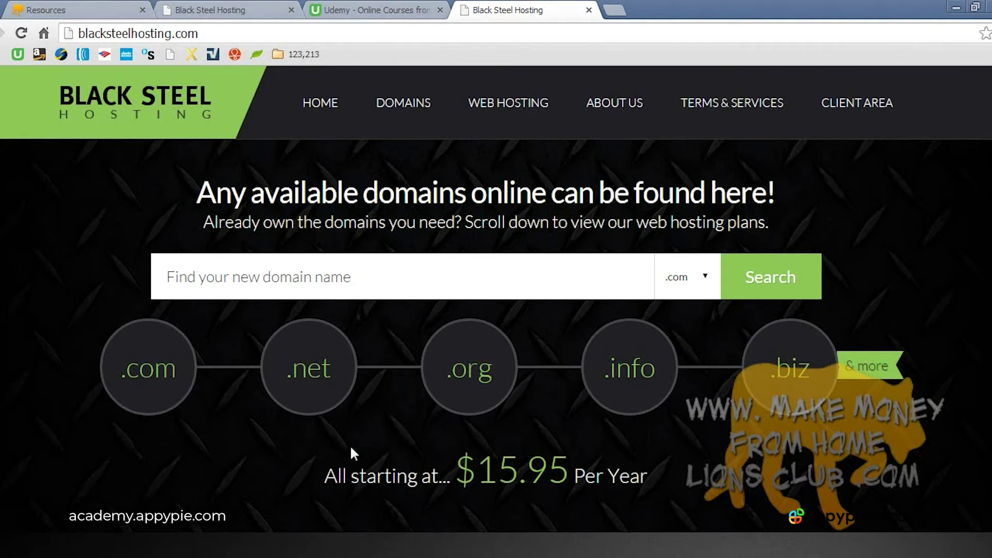
{"action": "left_click", "coordinate": [615, 557]}
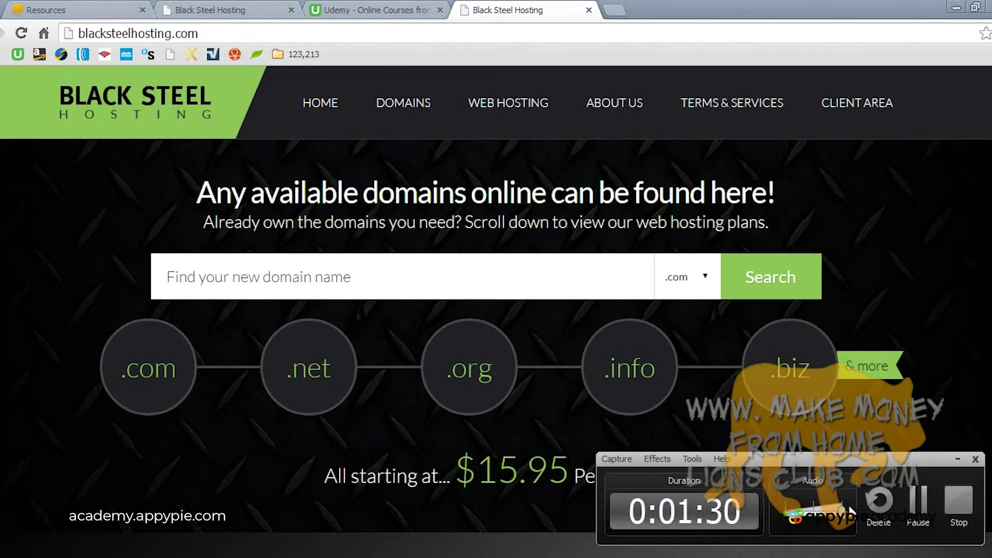
Enter mikeomarphotography in the domain search box, keeping .com as the extension
{"action": "left_click", "coordinate": [954, 504]}
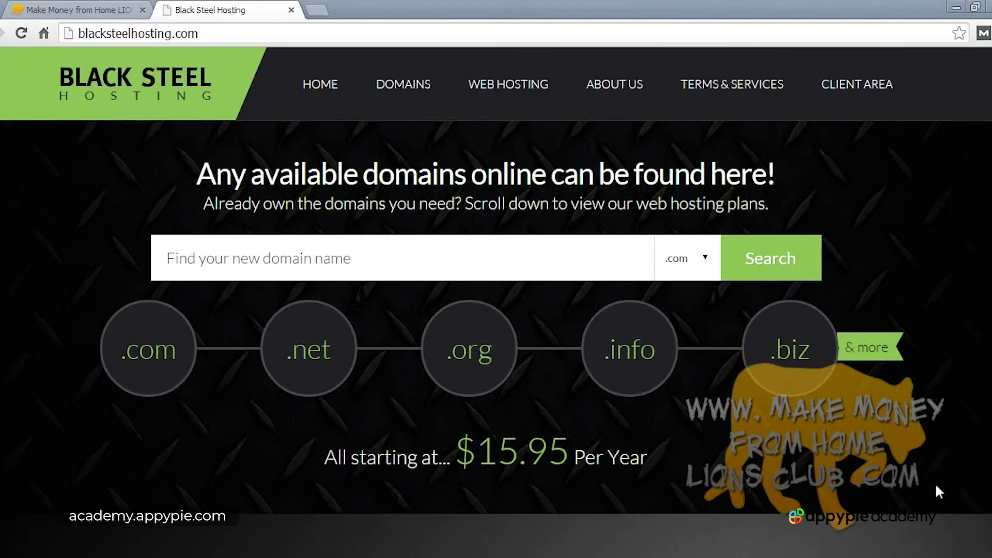
{"action": "left_click", "coordinate": [431, 261]}
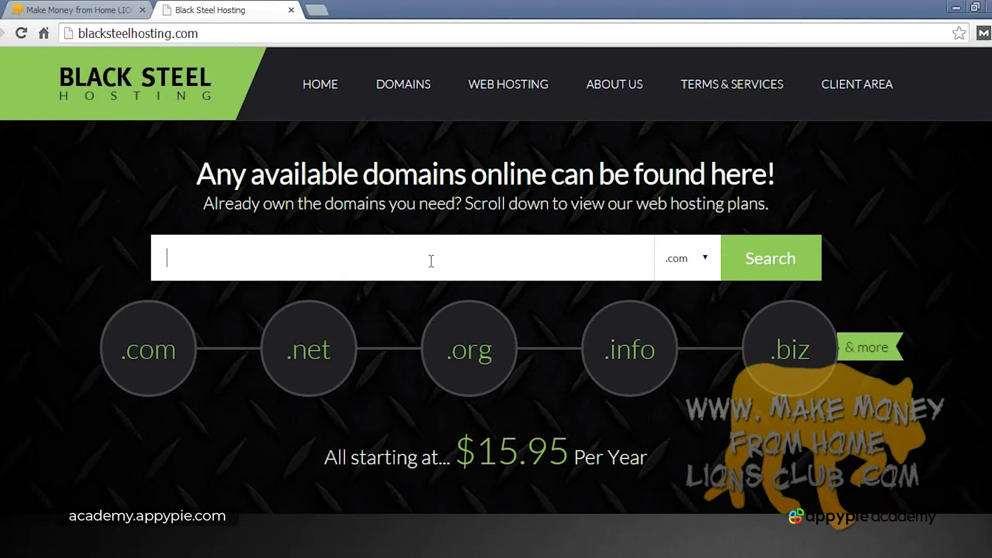
{"action": "type", "text": "mikeomarphotography"}
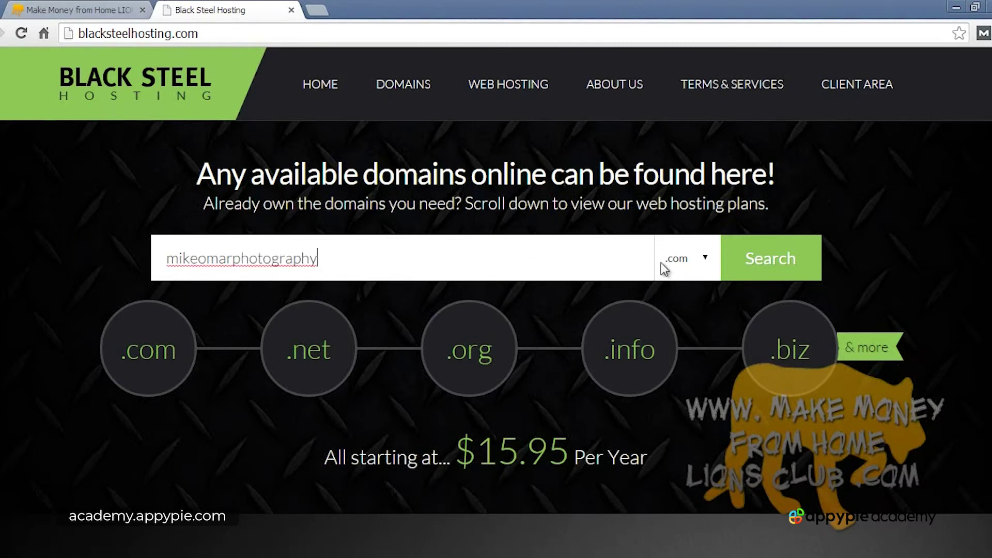
{"action": "left_click", "coordinate": [687, 260]}
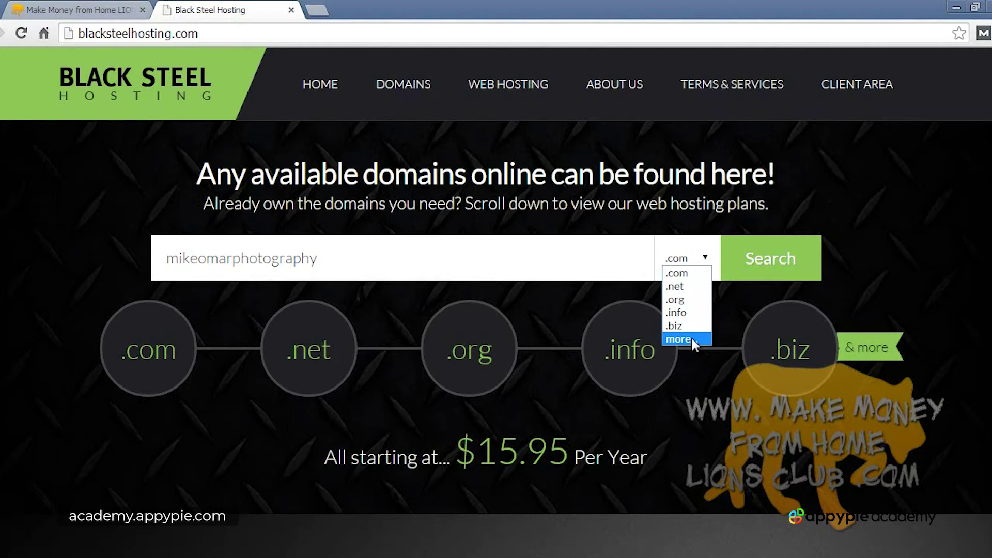
{"action": "left_click", "coordinate": [680, 270]}
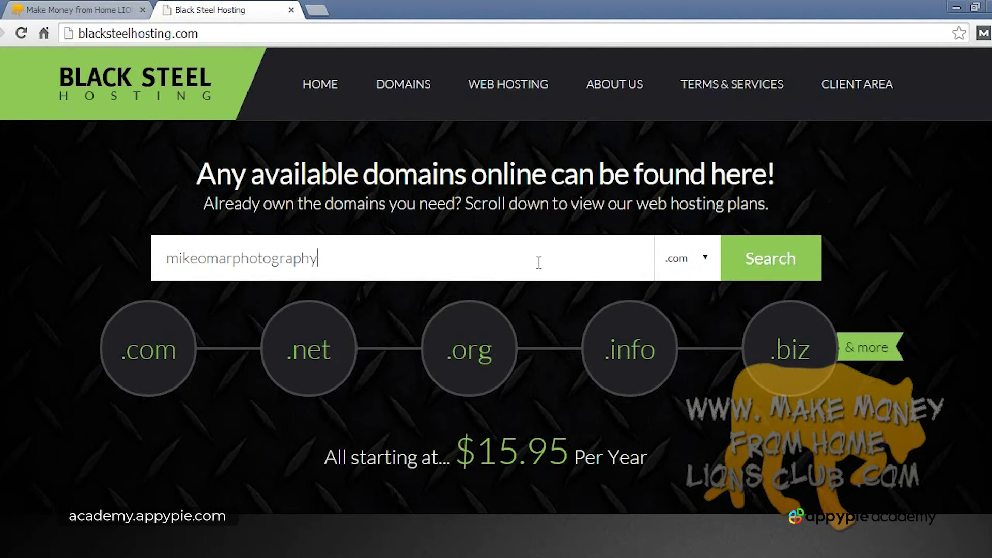
Search mikeomarphotography and review the results showing mikeomarphotography.com already taken
{"action": "left_click", "coordinate": [788, 262]}
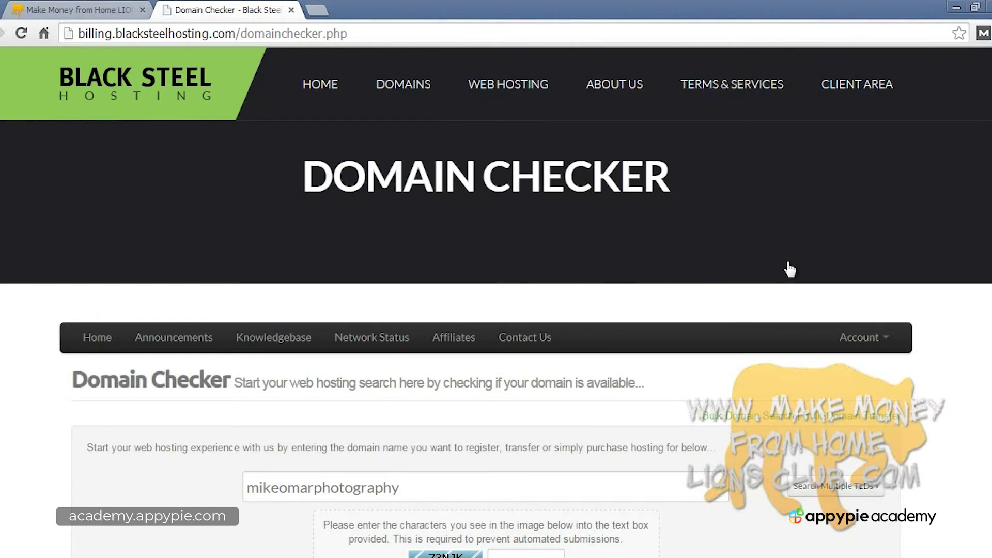
{"action": "scroll", "coordinate": [647, 293], "scroll_direction": "down", "scroll_amount": 6}
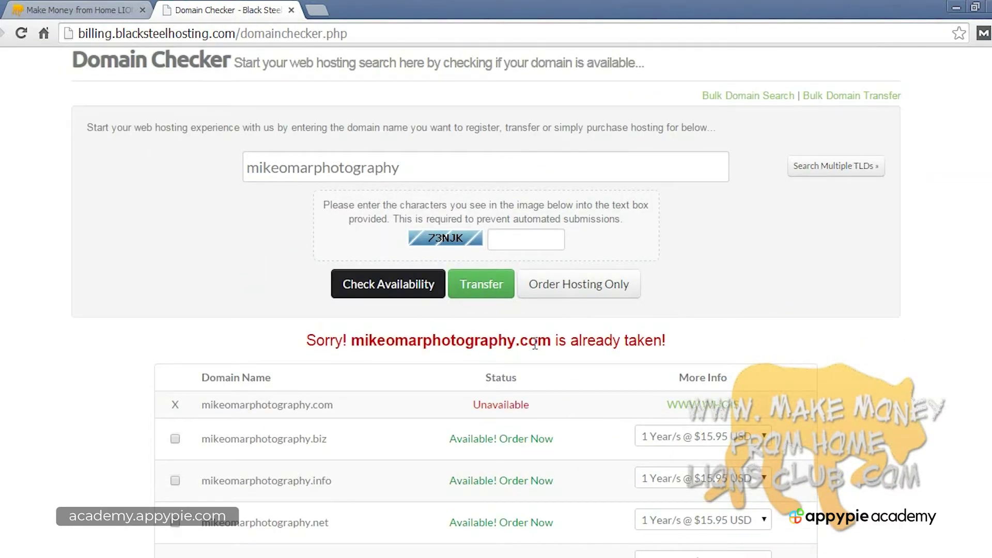
{"action": "scroll", "coordinate": [695, 346], "scroll_direction": "up", "scroll_amount": 3}
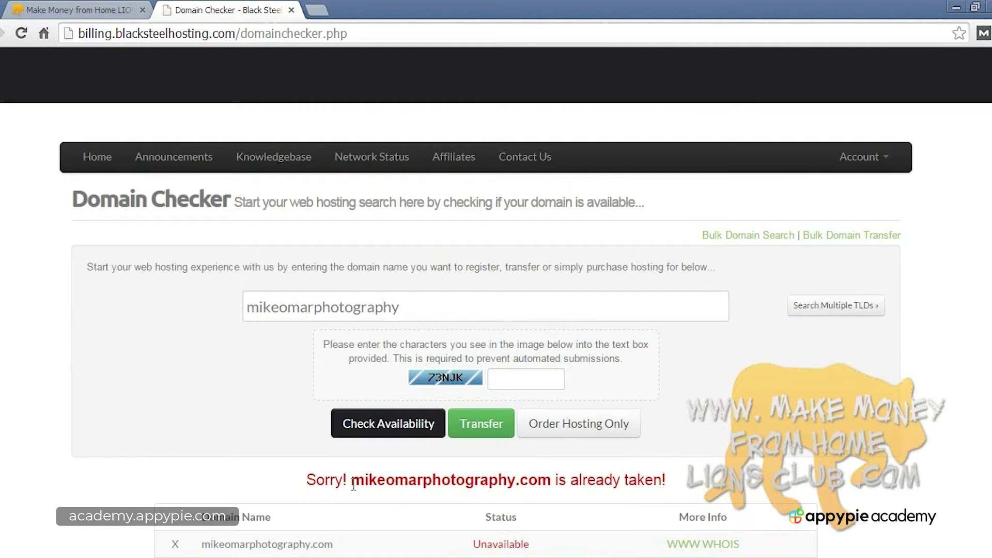
{"action": "left_click_drag", "start_coordinate": [354, 486], "coordinate": [549, 481]}
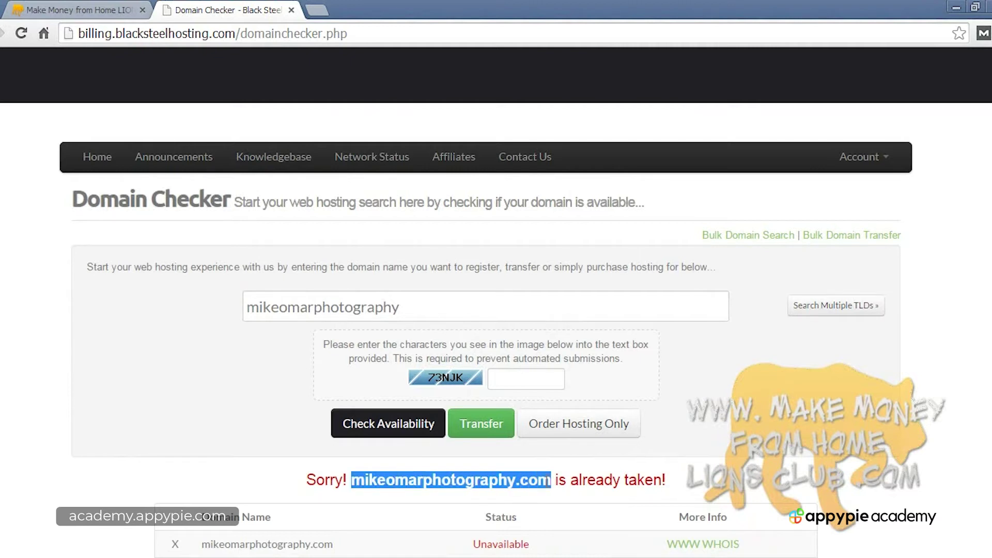
{"action": "left_click", "coordinate": [497, 481]}
{"action": "scroll", "coordinate": [497, 481], "scroll_direction": "down", "scroll_amount": 3}
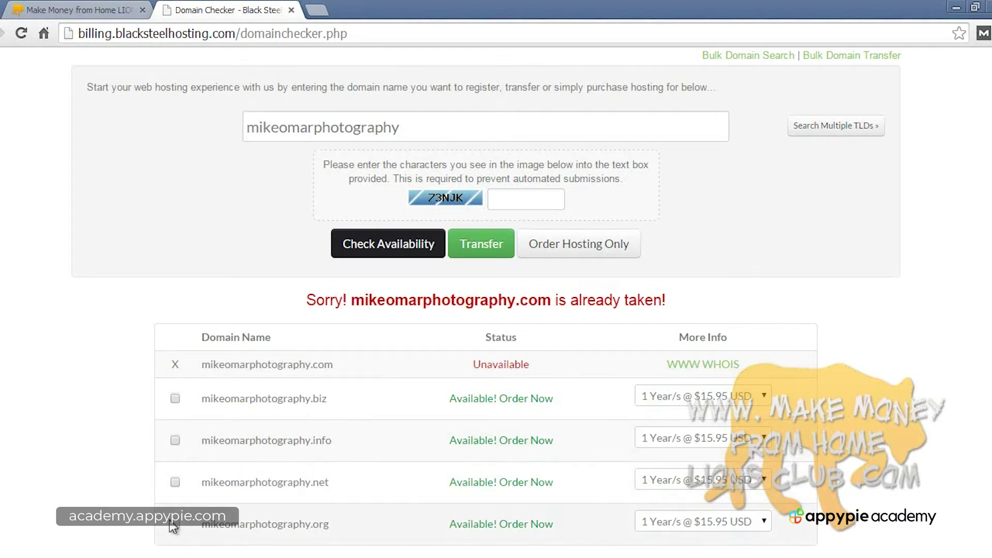
Select mikeomarphotography.net for ordering with a 1 Year/s @ $15.95 USD registration
{"action": "left_click", "coordinate": [175, 482]}
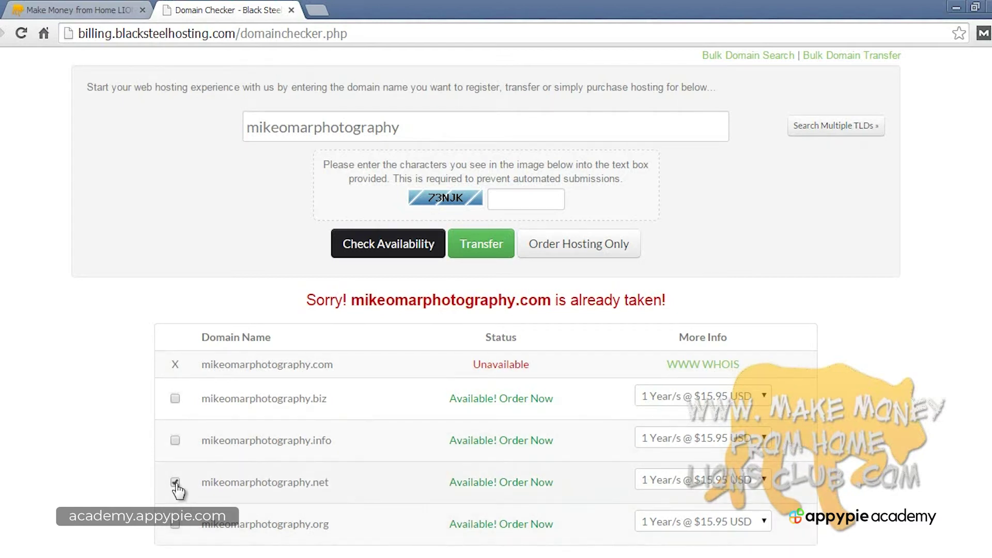
{"action": "scroll", "coordinate": [489, 428], "scroll_direction": "down", "scroll_amount": 1}
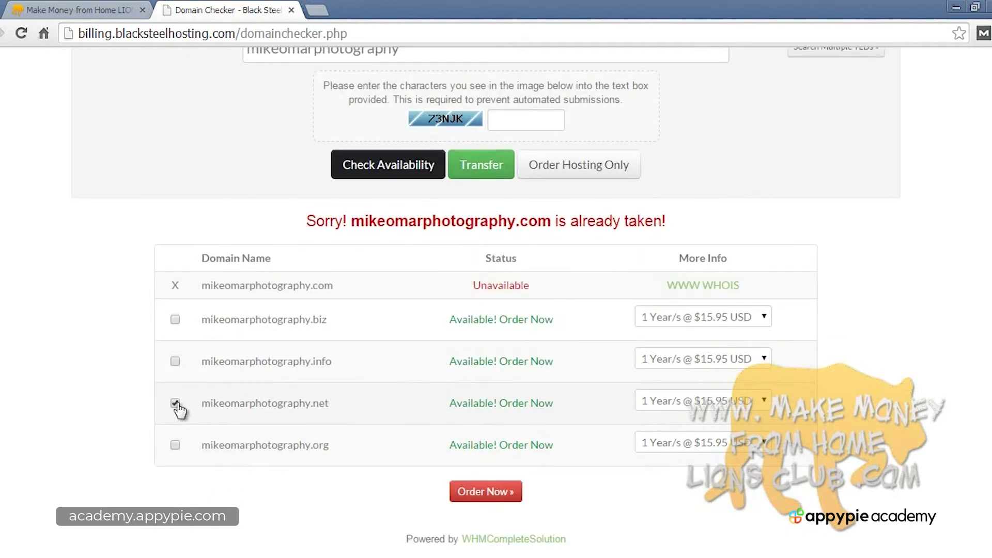
{"action": "left_click", "coordinate": [725, 406]}
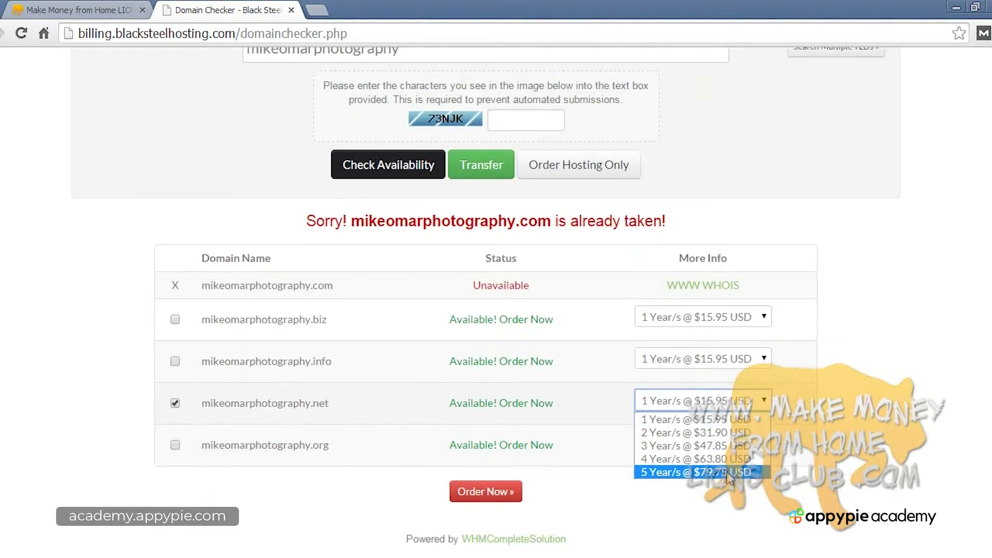
{"action": "left_click", "coordinate": [725, 419]}
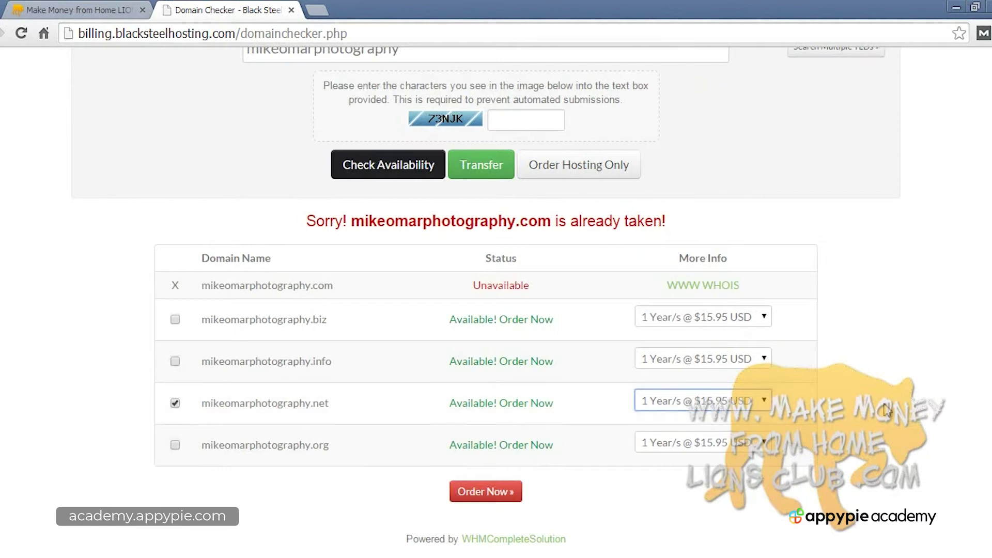
{"action": "scroll", "coordinate": [887, 410], "scroll_direction": "up", "scroll_amount": 3}
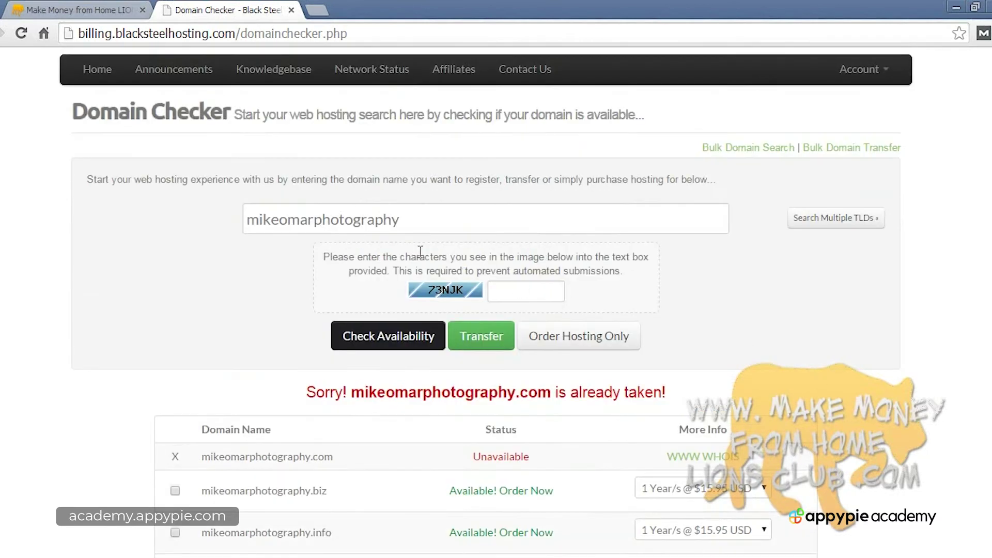
Add .cc, .eu, .mn, .us, .uk.com, .ru, .asia, .cn and .in to the multi-extension search
{"action": "left_click", "coordinate": [826, 225]}
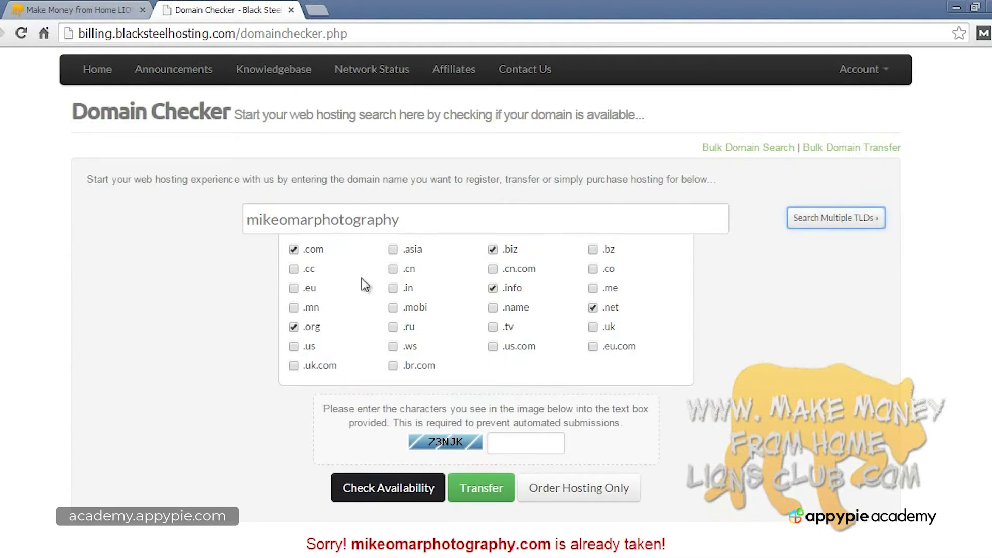
{"action": "left_click", "coordinate": [294, 269]}
{"action": "left_click", "coordinate": [293, 288]}
{"action": "left_click", "coordinate": [294, 307]}
{"action": "left_click", "coordinate": [294, 326]}
{"action": "left_click", "coordinate": [294, 346]}
{"action": "left_click", "coordinate": [293, 365]}
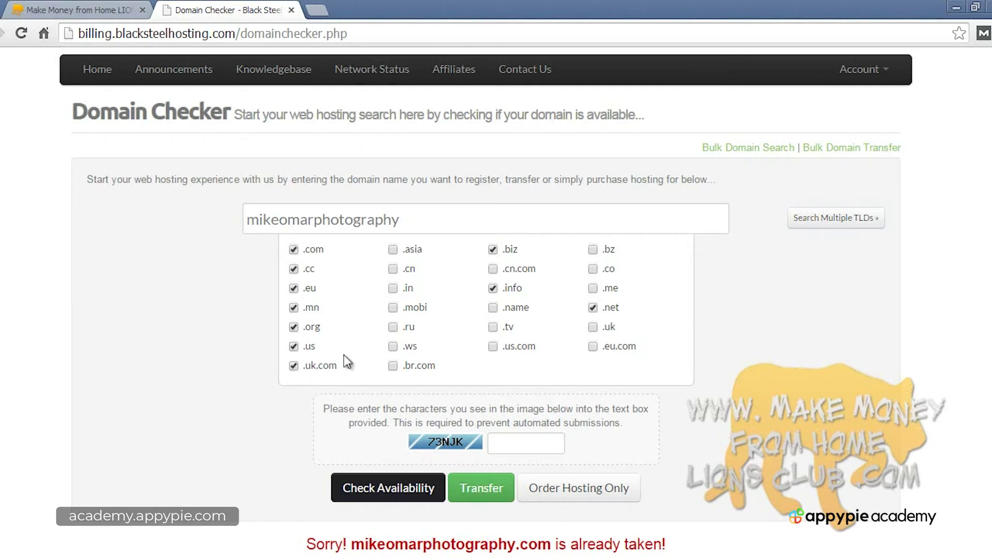
{"action": "left_click", "coordinate": [394, 328]}
{"action": "left_click", "coordinate": [392, 250]}
{"action": "left_click", "coordinate": [393, 268]}
{"action": "left_click", "coordinate": [392, 288]}
Enter the verification characters and re-run the availability check; the captcha is rejected
{"action": "left_click", "coordinate": [510, 442]}
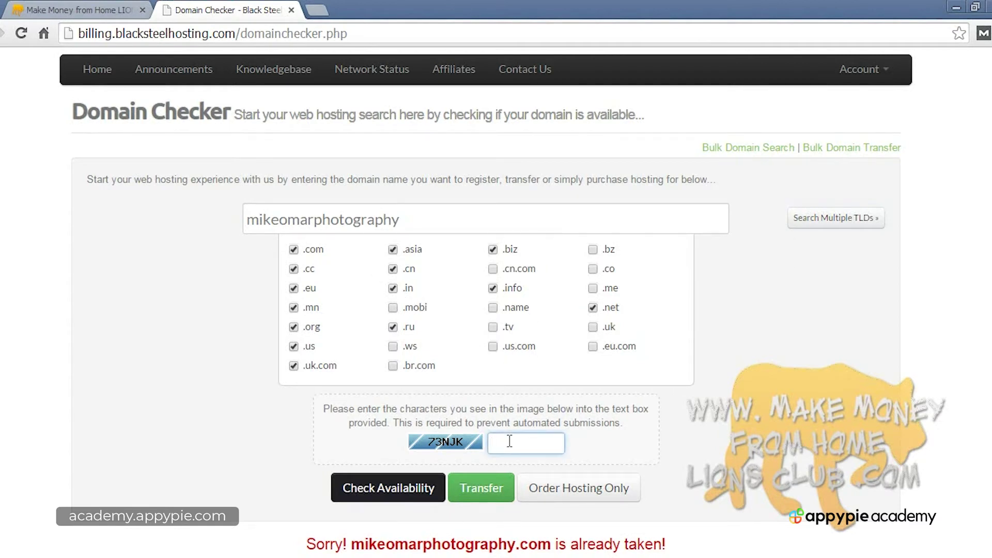
{"action": "type", "text": "&3NJK"}
{"action": "scroll", "coordinate": [509, 440], "scroll_direction": "down", "scroll_amount": 4}
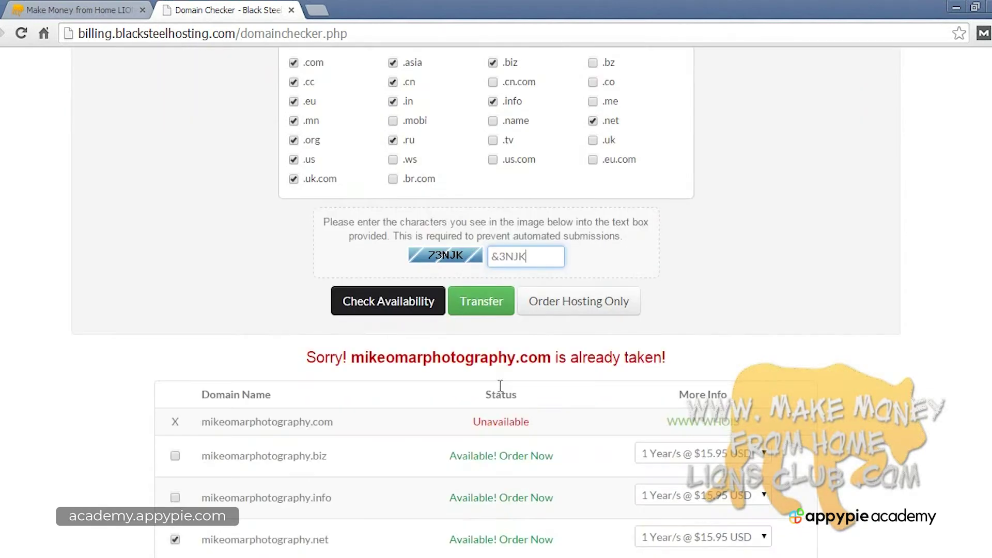
{"action": "left_click", "coordinate": [401, 302]}
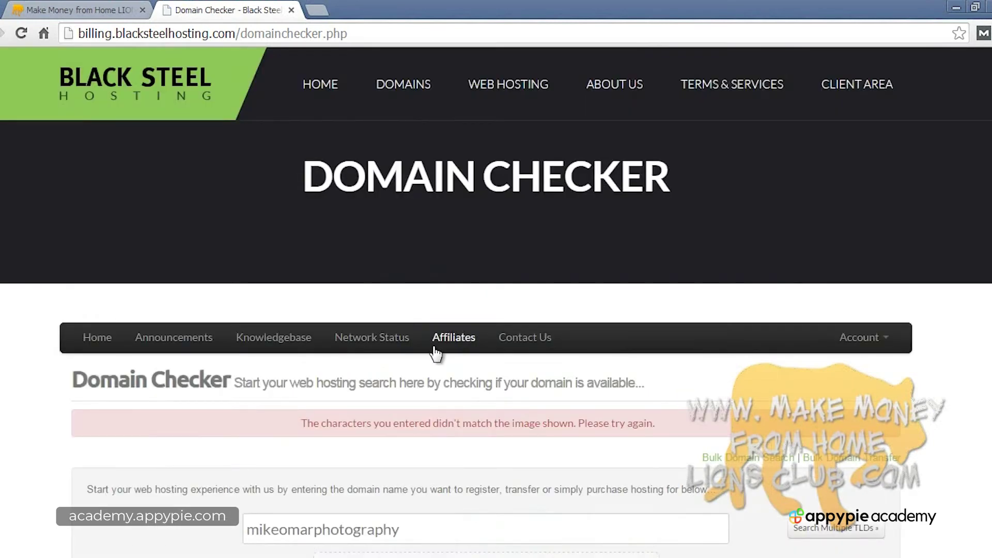
Enter the new verification characters and check mikeomarphotography's availability again
{"action": "scroll", "coordinate": [434, 344], "scroll_direction": "down", "scroll_amount": 5}
{"action": "left_click", "coordinate": [520, 326]}
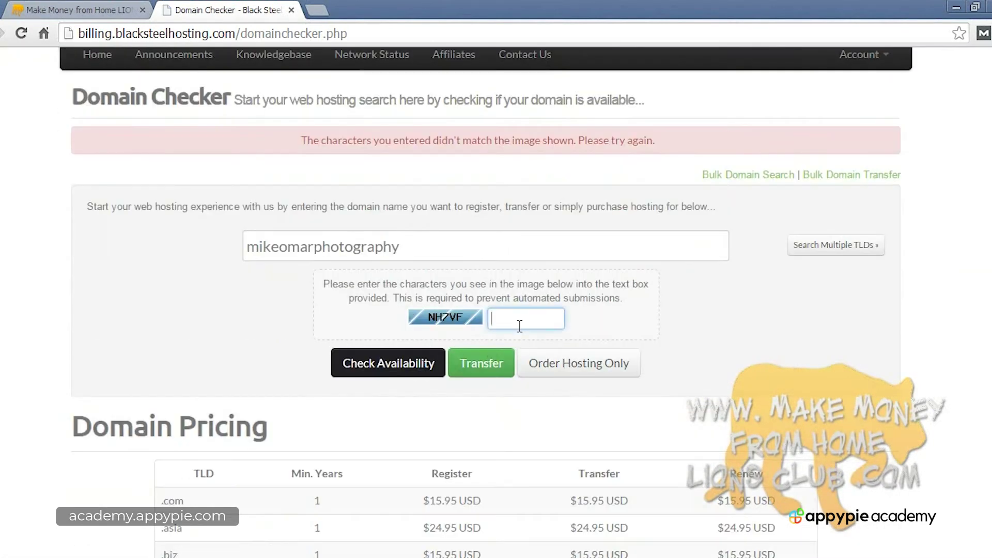
{"action": "type", "text": "NH7VF"}
{"action": "left_click", "coordinate": [428, 362]}
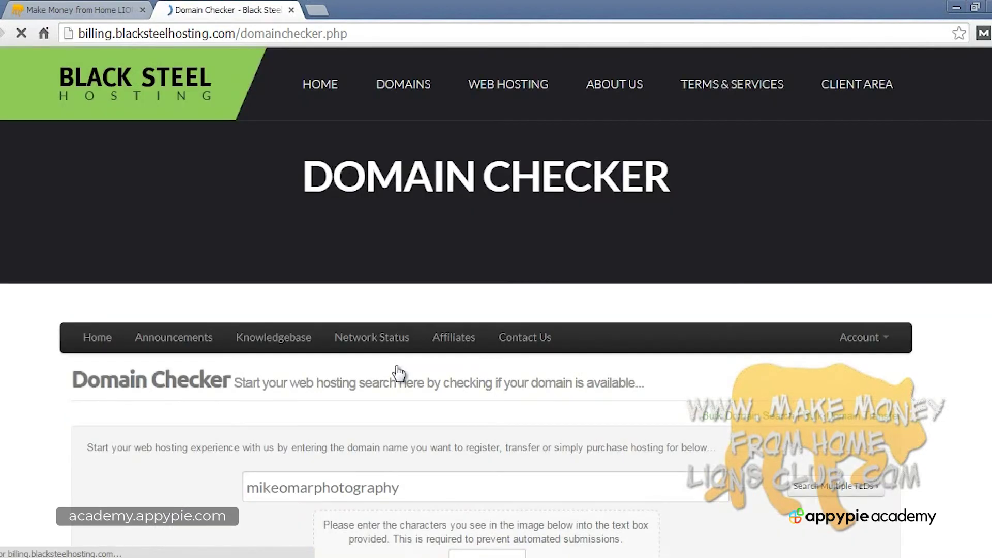
Review the results: .com taken, all other extensions from .asia to .uk.com available
{"action": "scroll", "coordinate": [381, 324], "scroll_direction": "down", "scroll_amount": 6}
{"action": "scroll", "coordinate": [381, 325], "scroll_direction": "down", "scroll_amount": 5}
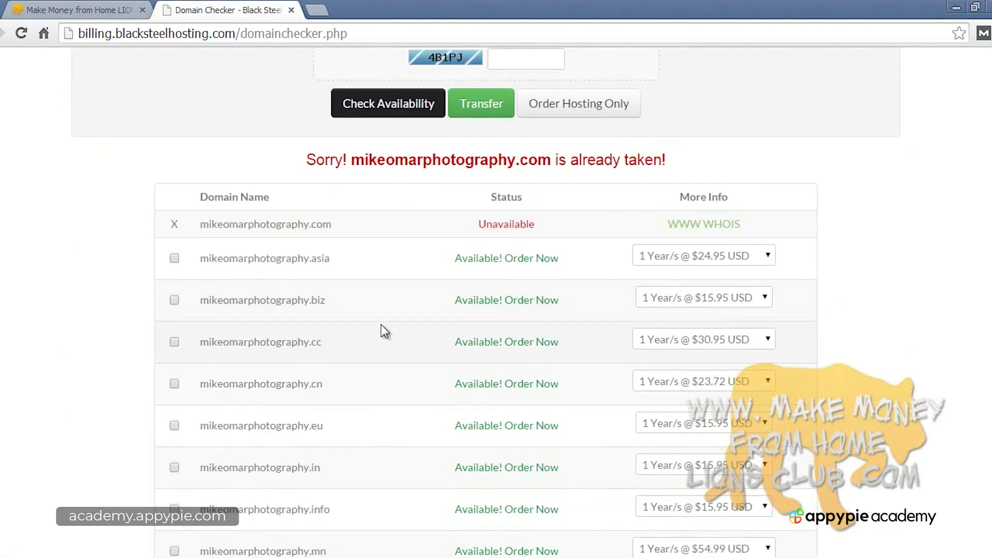
{"action": "scroll", "coordinate": [339, 286], "scroll_direction": "up", "scroll_amount": 2}
{"action": "scroll", "coordinate": [501, 250], "scroll_direction": "down", "scroll_amount": 7}
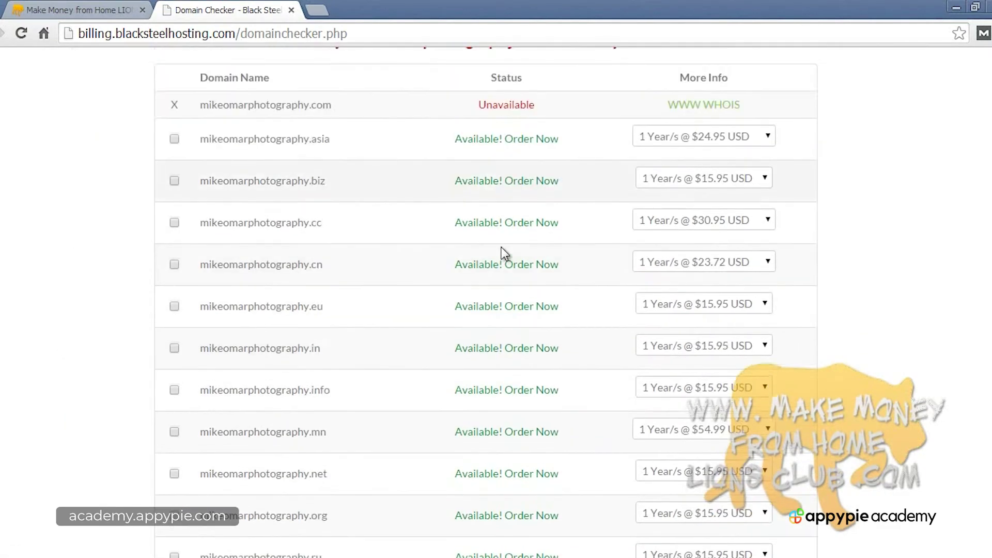
{"action": "scroll", "coordinate": [507, 290], "scroll_direction": "up", "scroll_amount": 4}
{"action": "scroll", "coordinate": [508, 291], "scroll_direction": "up", "scroll_amount": 2}
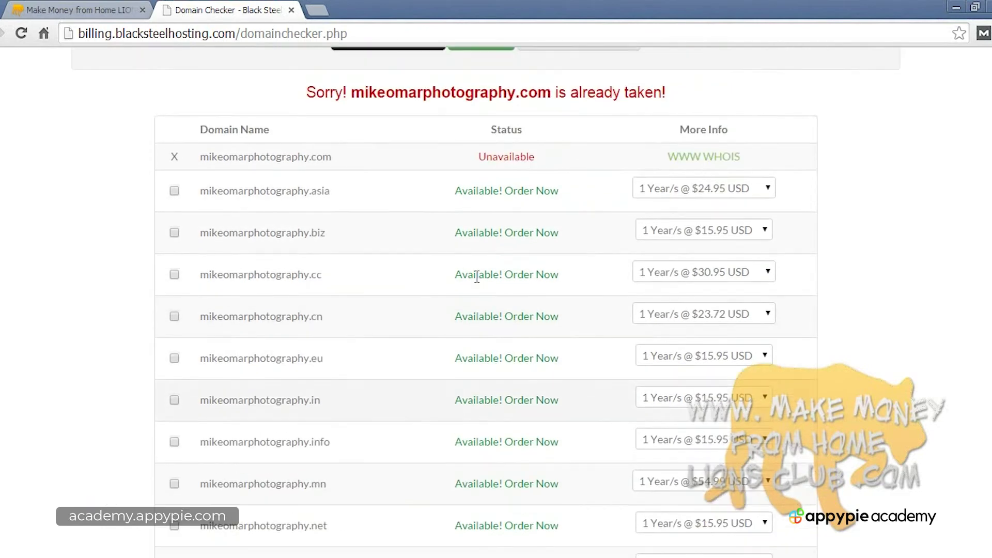
{"action": "scroll", "coordinate": [560, 279], "scroll_direction": "up", "scroll_amount": 1}
{"action": "scroll", "coordinate": [556, 291], "scroll_direction": "up", "scroll_amount": 7}
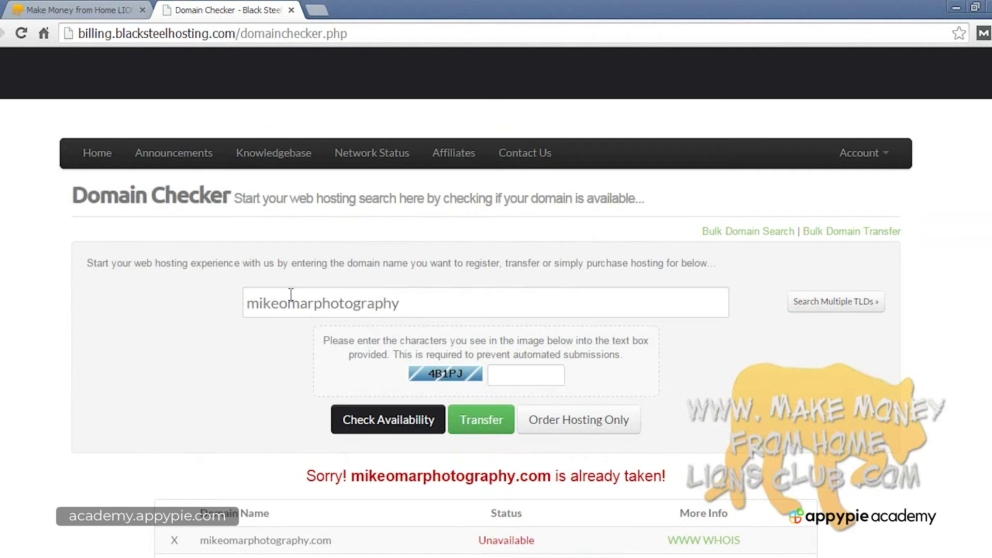
{"action": "scroll", "coordinate": [291, 294], "scroll_direction": "up", "scroll_amount": 1}
{"action": "scroll", "coordinate": [291, 294], "scroll_direction": "up", "scroll_amount": 1}
{"action": "scroll", "coordinate": [289, 294], "scroll_direction": "down", "scroll_amount": 3}
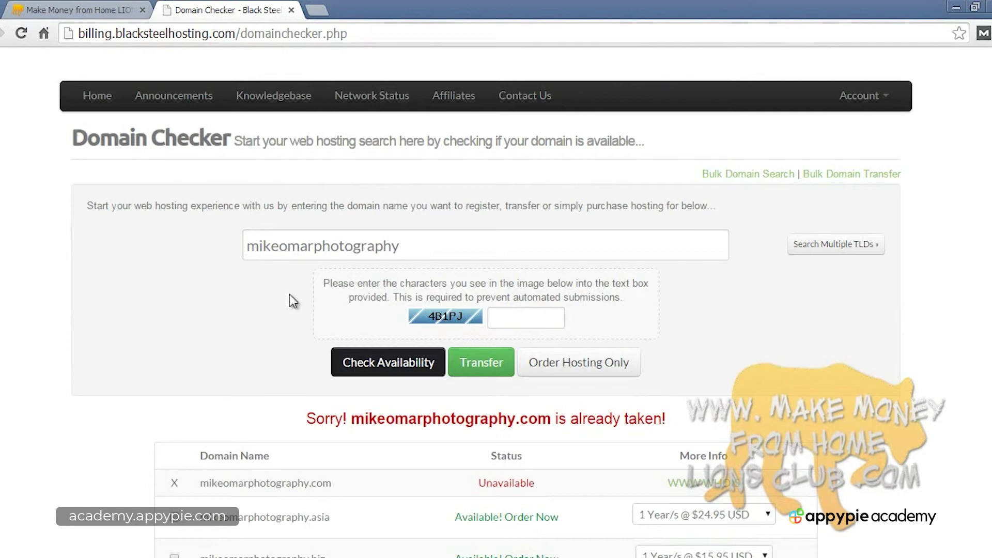
{"action": "scroll", "coordinate": [289, 298], "scroll_direction": "down", "scroll_amount": 2}
{"action": "scroll", "coordinate": [347, 468], "scroll_direction": "down", "scroll_amount": 1}
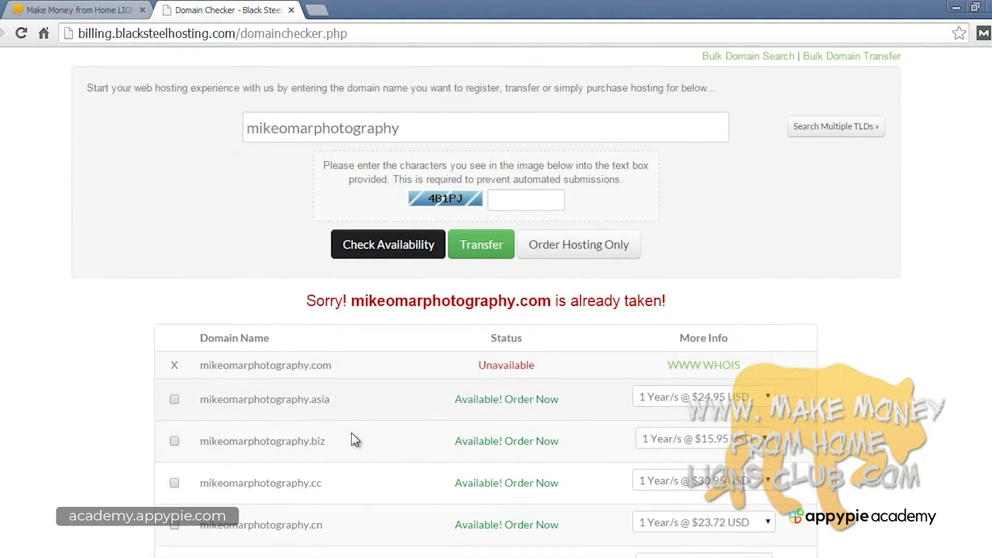
{"action": "scroll", "coordinate": [351, 433], "scroll_direction": "down", "scroll_amount": 1}
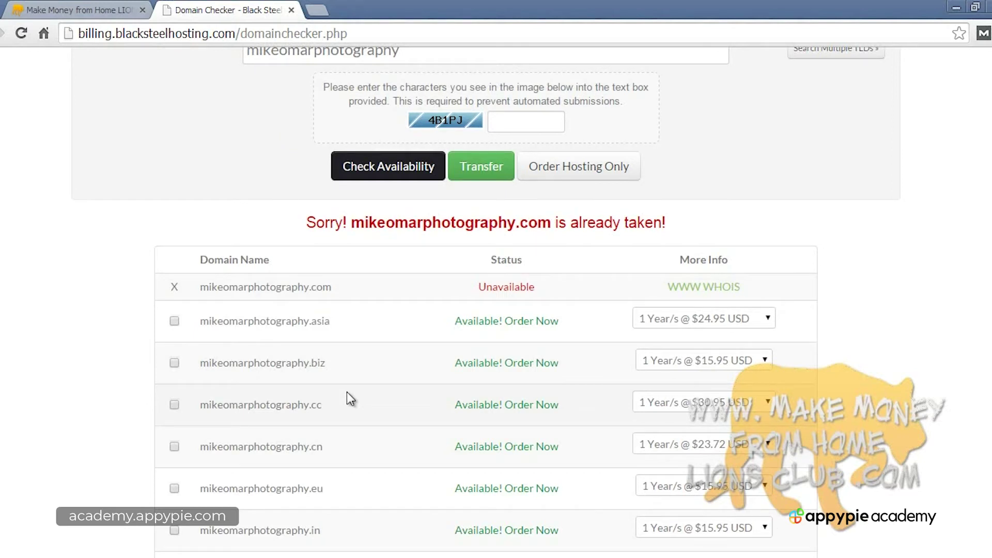
{"action": "scroll", "coordinate": [347, 392], "scroll_direction": "up", "scroll_amount": 4}
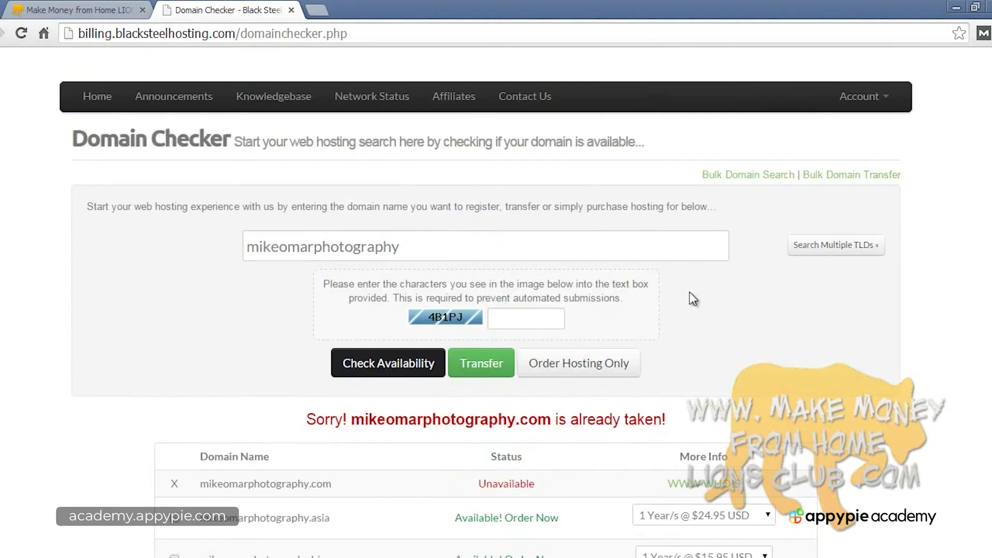
{"action": "scroll", "coordinate": [693, 299], "scroll_direction": "down", "scroll_amount": 6}
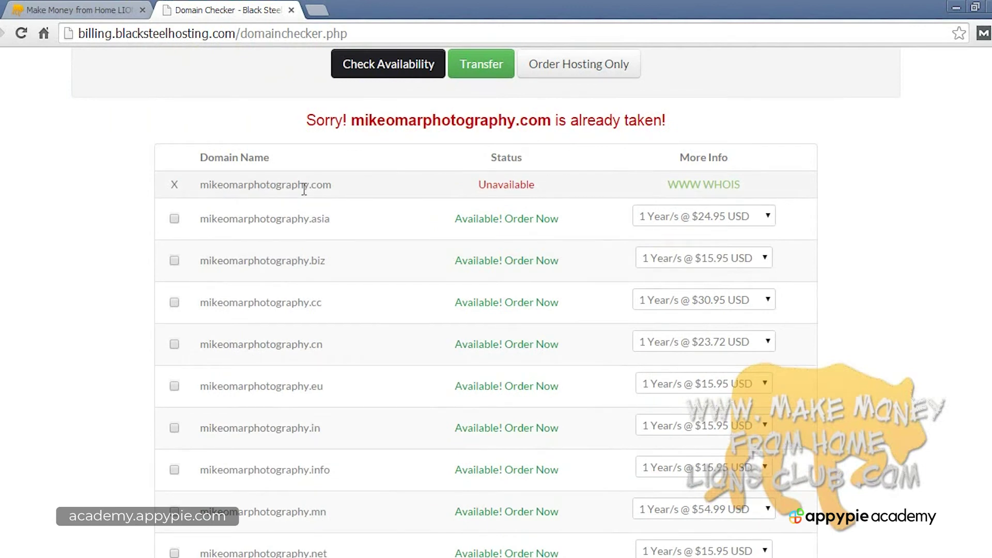
{"action": "scroll", "coordinate": [309, 279], "scroll_direction": "down", "scroll_amount": 3}
{"action": "scroll", "coordinate": [308, 285], "scroll_direction": "down", "scroll_amount": 2}
{"action": "scroll", "coordinate": [420, 339], "scroll_direction": "down", "scroll_amount": 3}
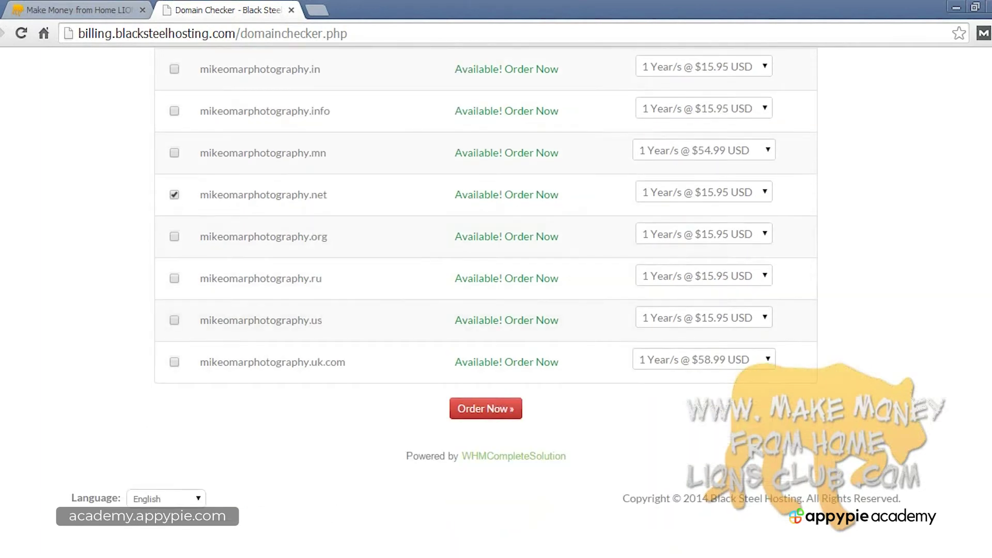
{"action": "left_click", "coordinate": [986, 556]}
Add ID Protection ($15.95 USD) to mikeomarphotography.net and review the default nameservers
{"action": "left_click", "coordinate": [959, 504]}
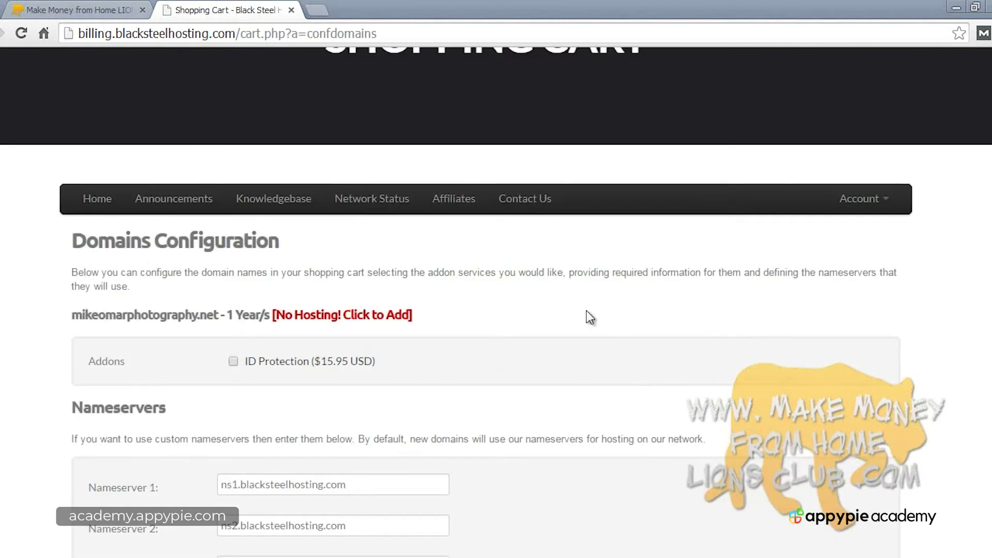
{"action": "scroll", "coordinate": [556, 281], "scroll_direction": "up", "scroll_amount": 3}
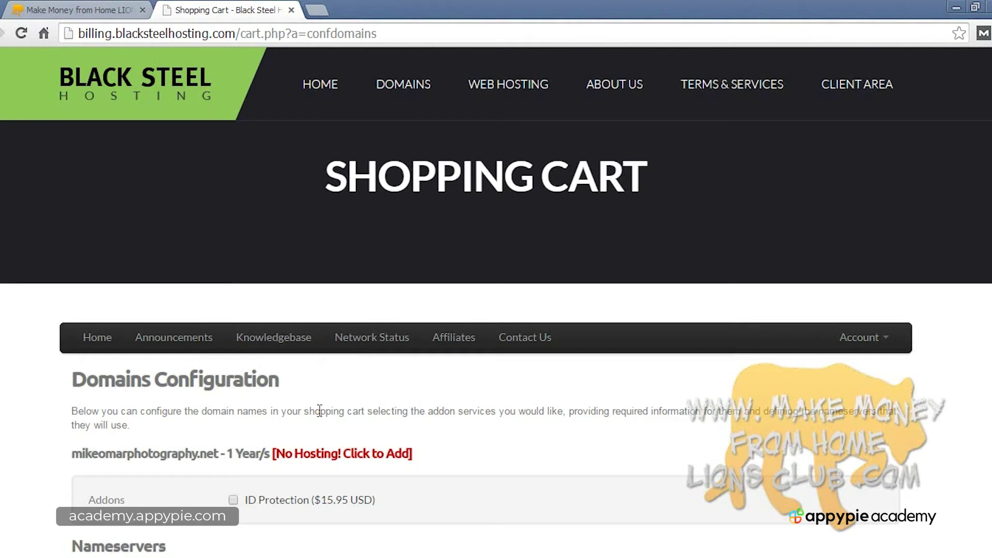
{"action": "left_click", "coordinate": [233, 500]}
{"action": "scroll", "coordinate": [374, 405], "scroll_direction": "down", "scroll_amount": 5}
{"action": "scroll", "coordinate": [374, 405], "scroll_direction": "down", "scroll_amount": 4}
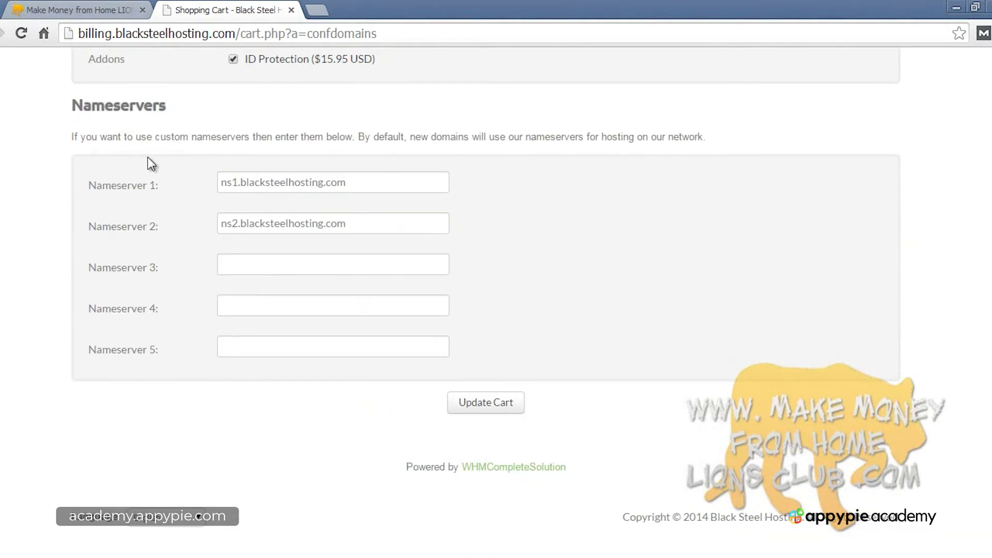
{"action": "scroll", "coordinate": [271, 223], "scroll_direction": "up", "scroll_amount": 1}
{"action": "scroll", "coordinate": [271, 223], "scroll_direction": "up", "scroll_amount": 4}
{"action": "scroll", "coordinate": [321, 332], "scroll_direction": "down", "scroll_amount": 4}
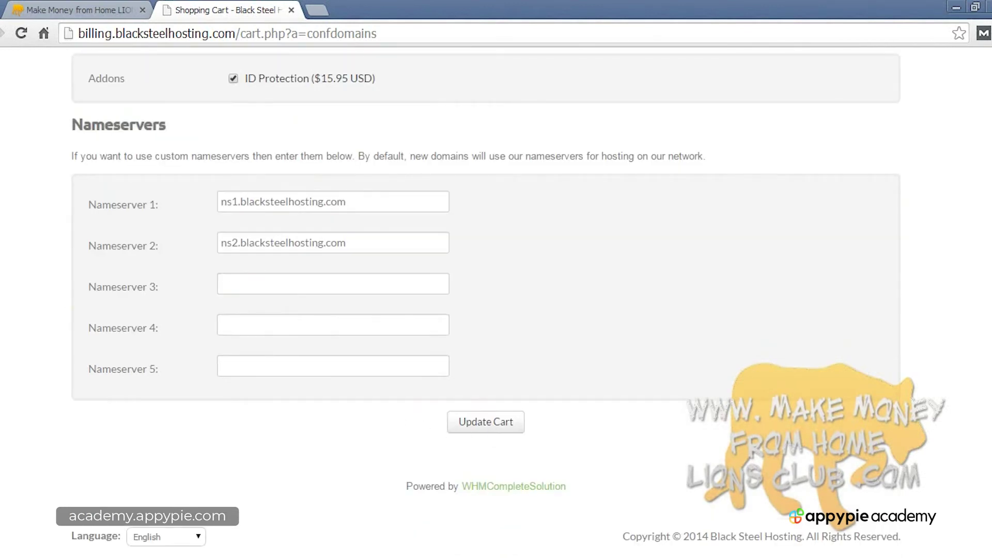
{"action": "left_click", "coordinate": [248, 557]}
Check the $31.90 USD cart total and continue to browse hosting products
{"action": "left_click", "coordinate": [959, 500]}
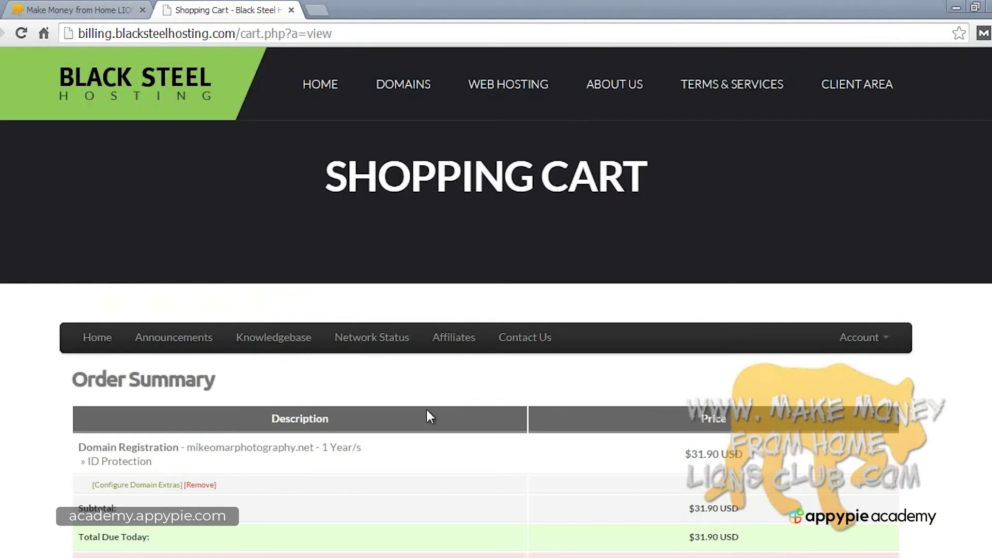
{"action": "scroll", "coordinate": [422, 406], "scroll_direction": "down", "scroll_amount": 3}
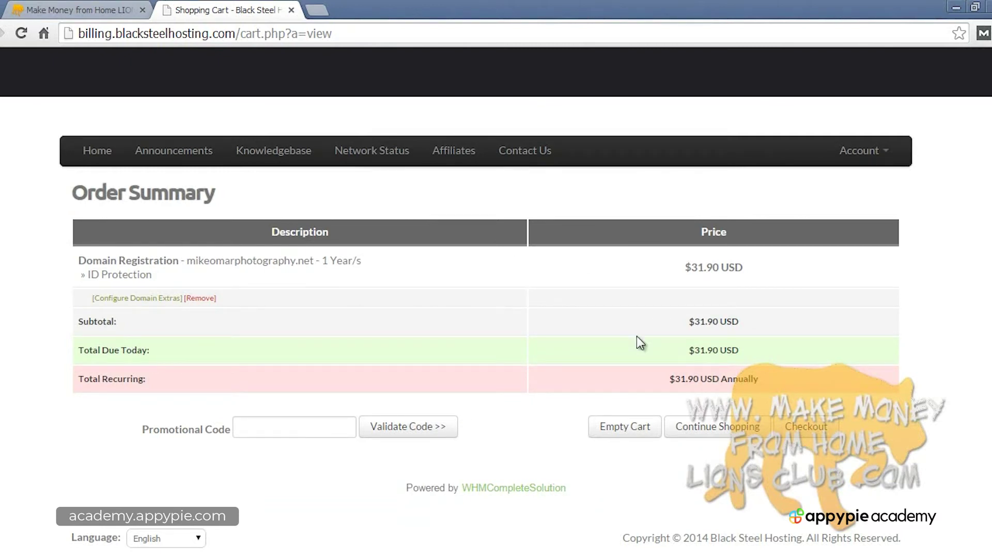
{"action": "left_click", "coordinate": [722, 425]}
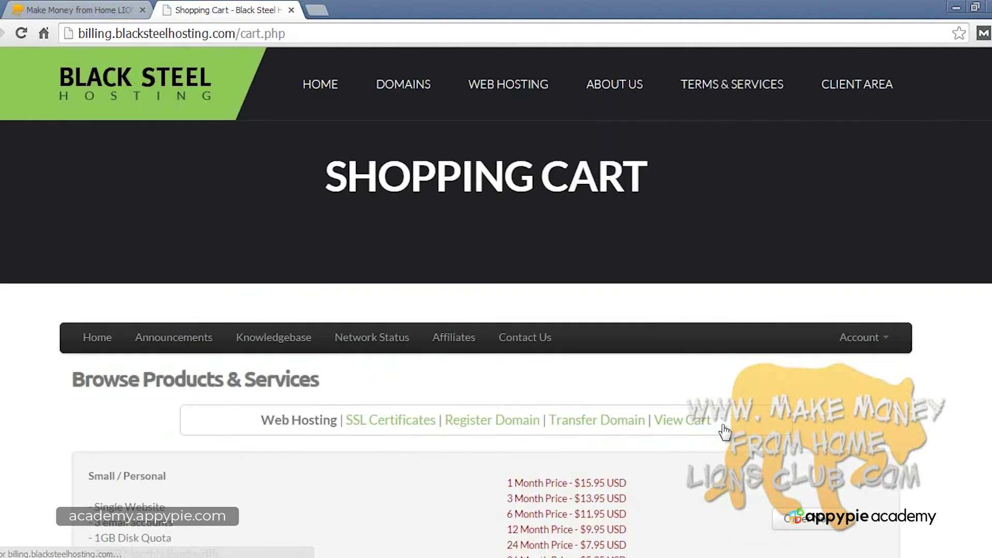
{"action": "scroll", "coordinate": [516, 356], "scroll_direction": "down", "scroll_amount": 2}
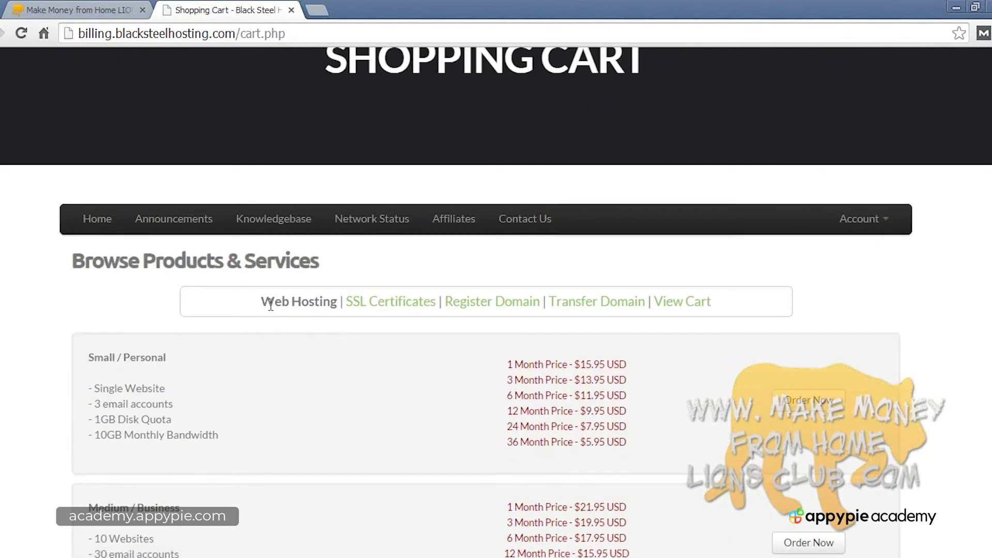
{"action": "scroll", "coordinate": [395, 351], "scroll_direction": "down", "scroll_amount": 4}
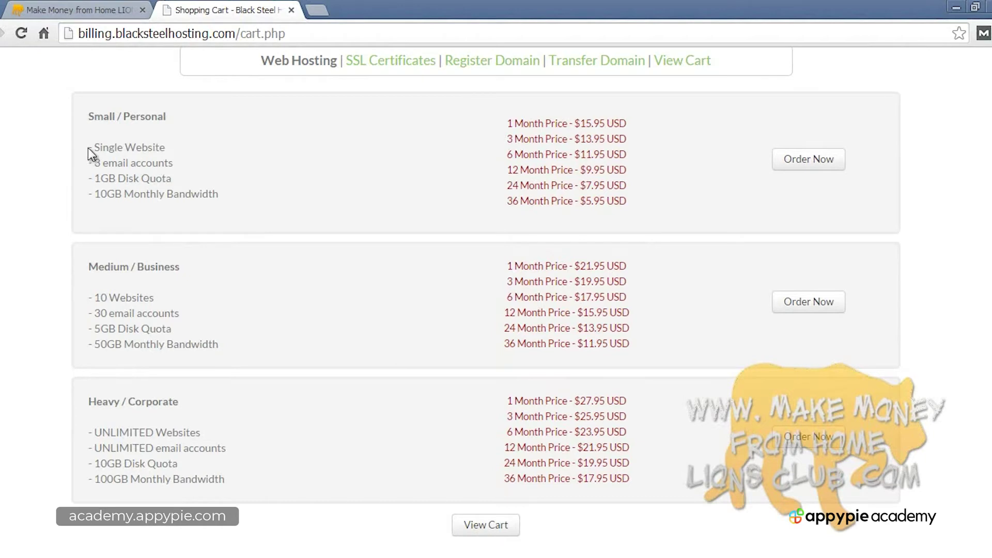
{"action": "left_click_drag", "start_coordinate": [90, 148], "coordinate": [384, 200]}
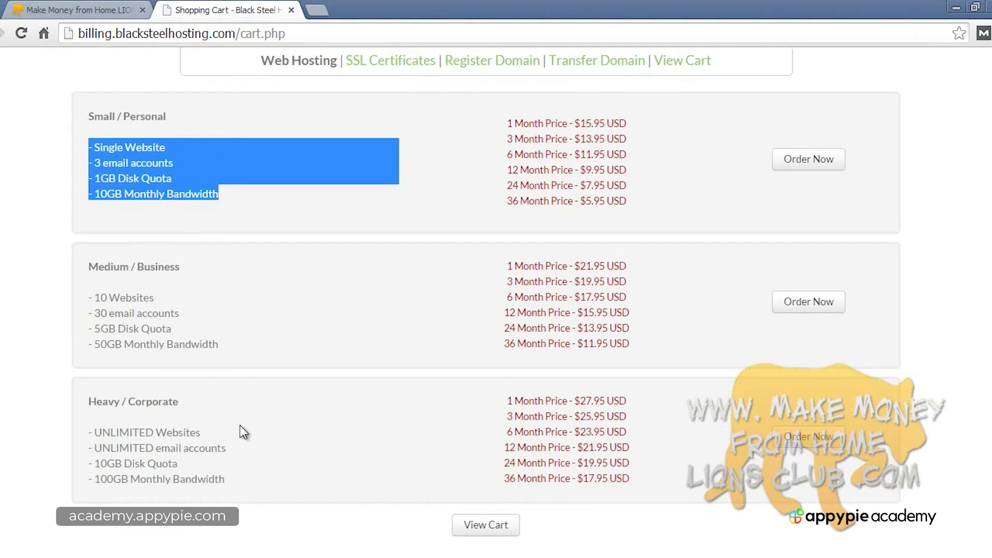
{"action": "left_click", "coordinate": [93, 150]}
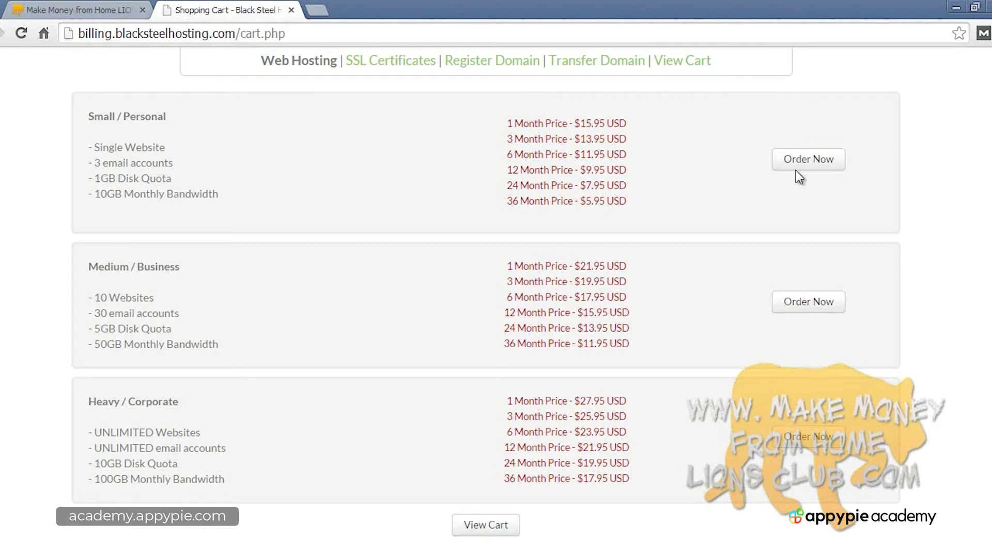
{"action": "scroll", "coordinate": [255, 358], "scroll_direction": "down", "scroll_amount": 1}
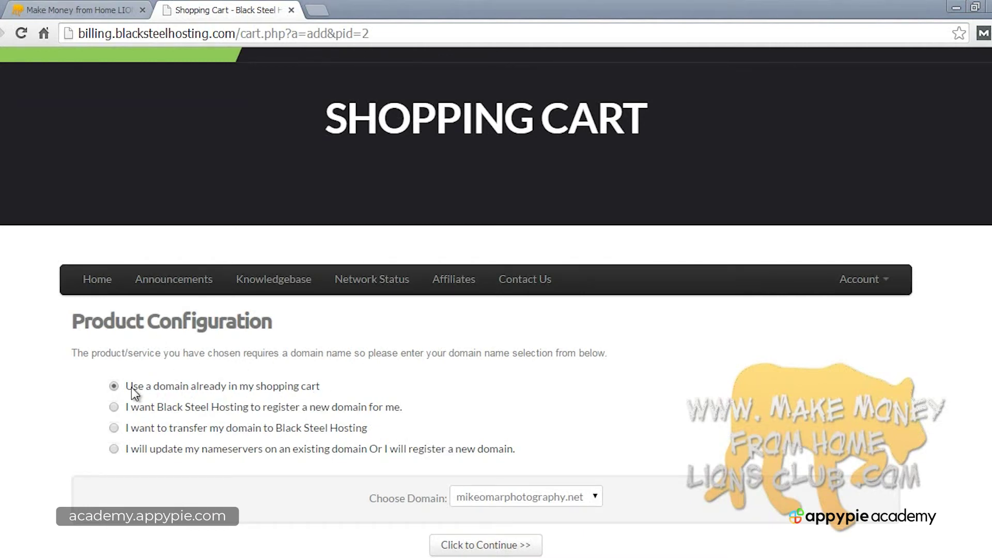
Assign the cart's mikeomarphotography.net domain to the hosting plan and continue
{"action": "left_click", "coordinate": [526, 498]}
{"action": "left_click", "coordinate": [527, 514]}
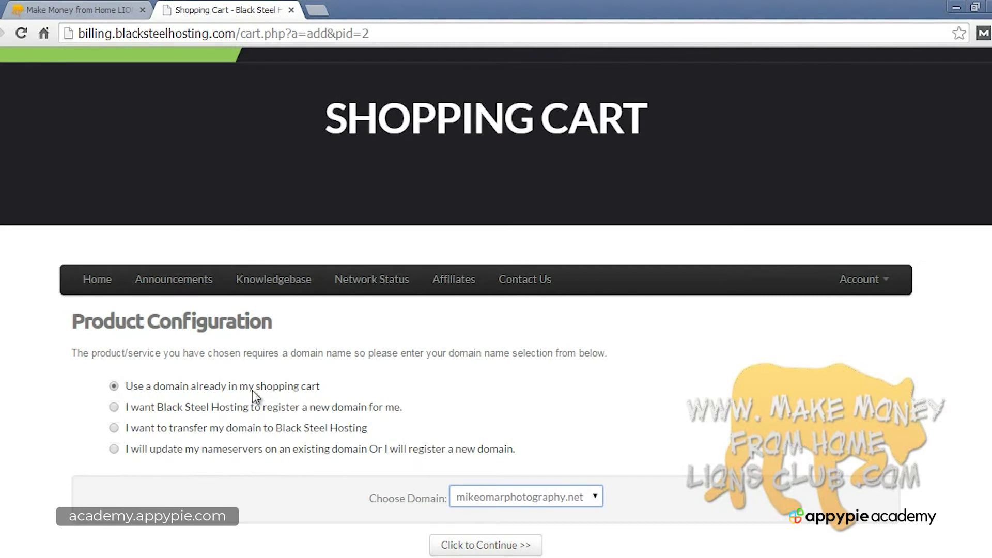
{"action": "scroll", "coordinate": [519, 389], "scroll_direction": "down", "scroll_amount": 3}
{"action": "left_click", "coordinate": [500, 405]}
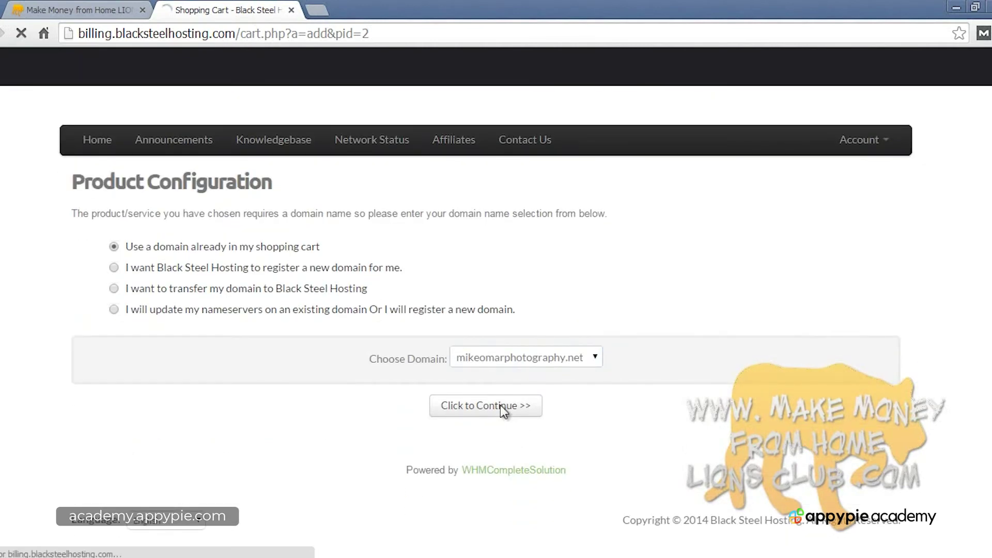
Choose the '24 Month Price - $13.95 USD' billing cycle for the Medium / Business plan
{"action": "scroll", "coordinate": [502, 411], "scroll_direction": "down", "scroll_amount": 4}
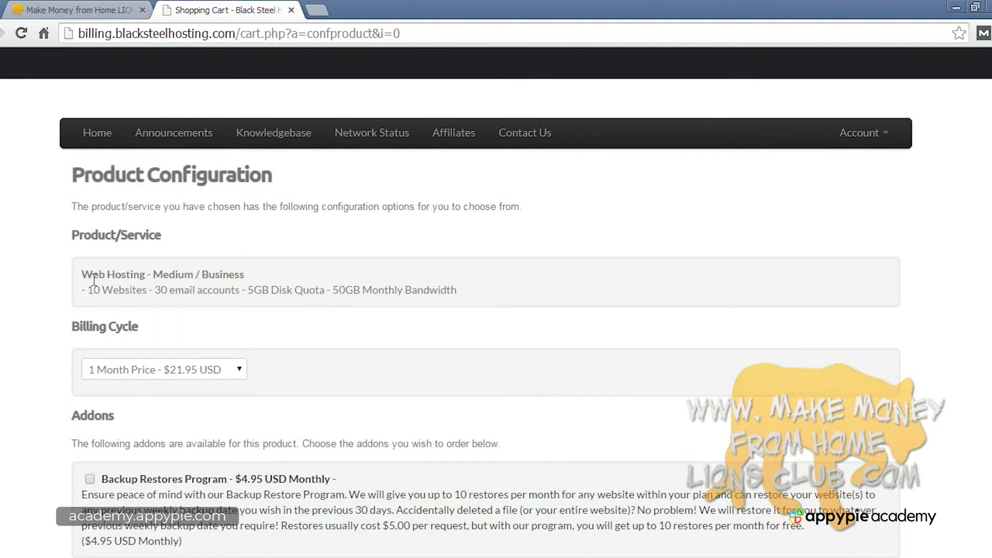
{"action": "scroll", "coordinate": [304, 315], "scroll_direction": "down", "scroll_amount": 1}
{"action": "scroll", "coordinate": [304, 315], "scroll_direction": "down", "scroll_amount": 2}
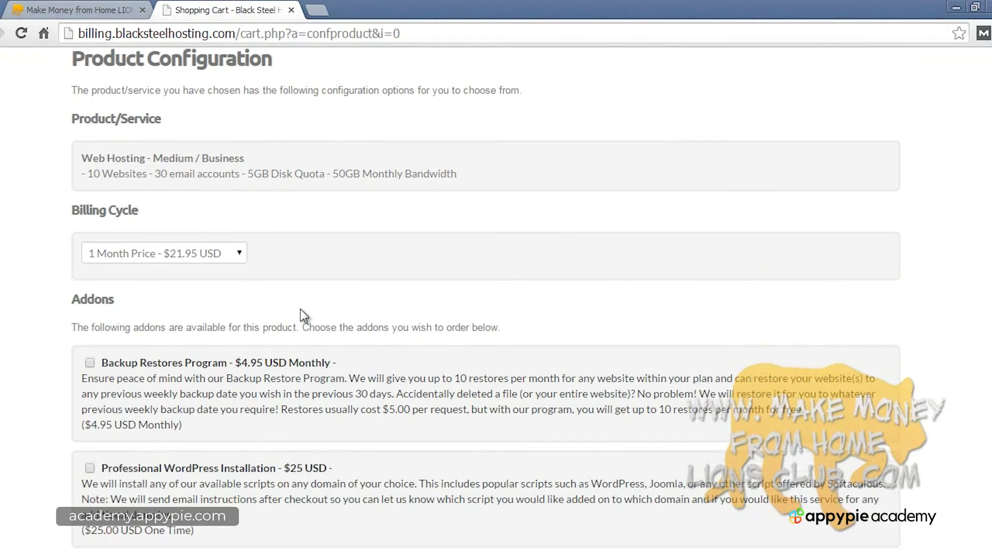
{"action": "left_click", "coordinate": [184, 257]}
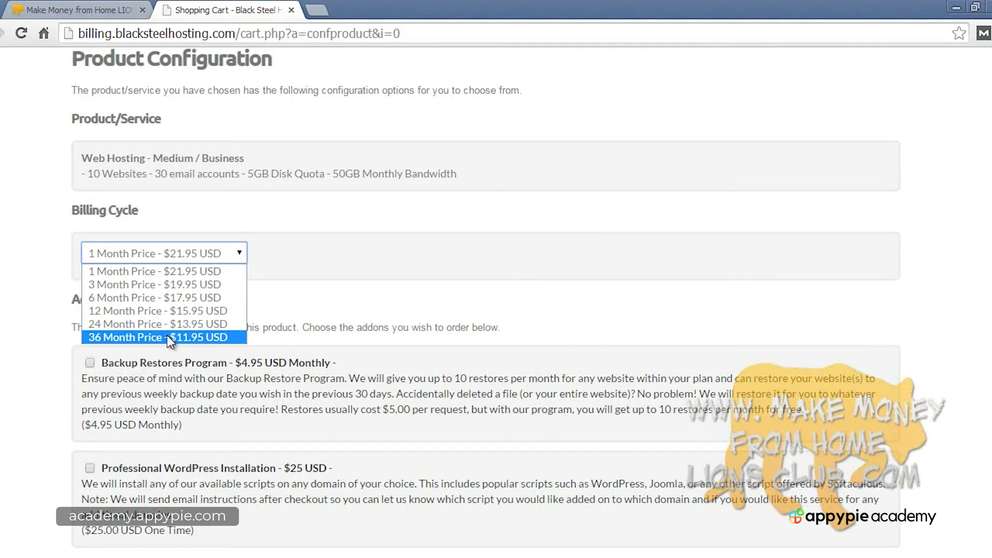
{"action": "left_click", "coordinate": [193, 324]}
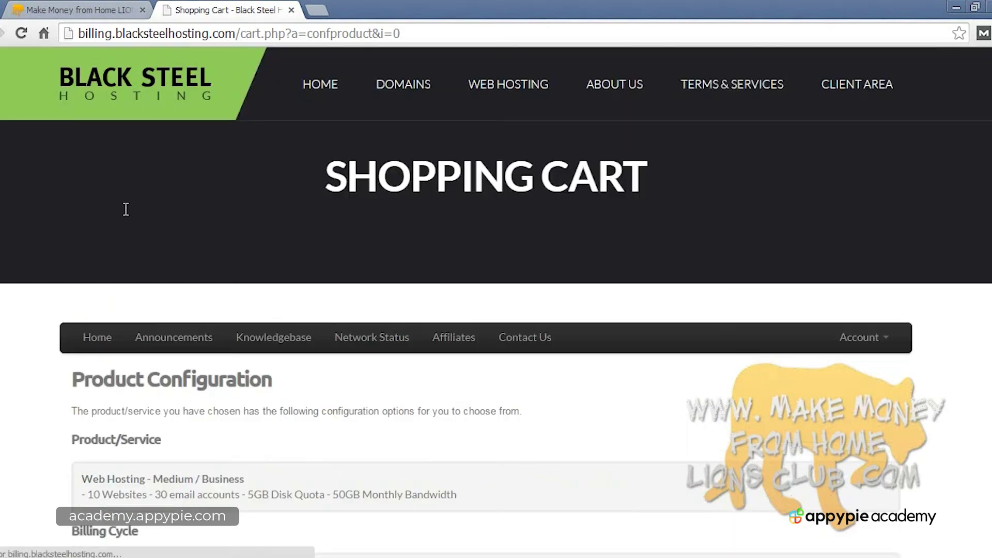
{"action": "scroll", "coordinate": [351, 310], "scroll_direction": "down", "scroll_amount": 5}
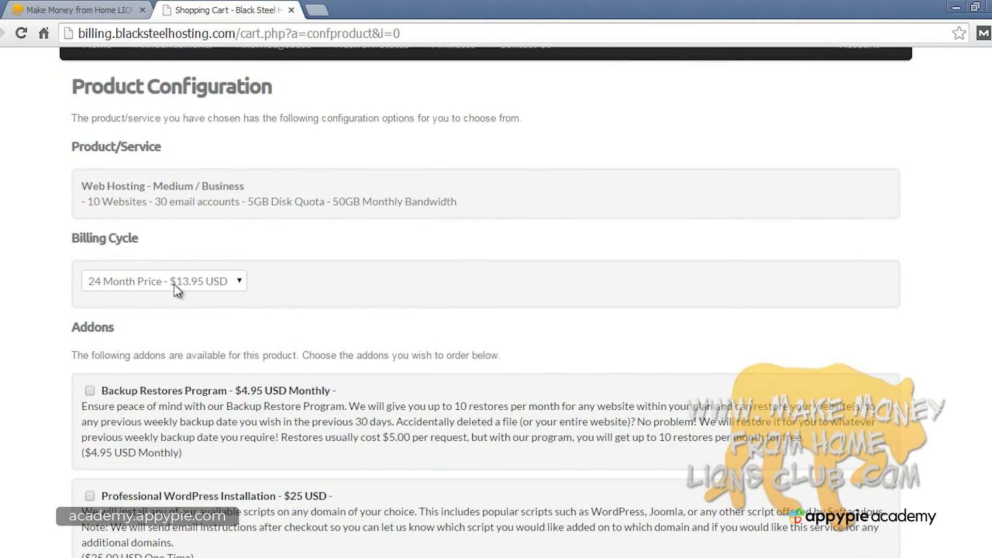
{"action": "scroll", "coordinate": [237, 283], "scroll_direction": "down", "scroll_amount": 2}
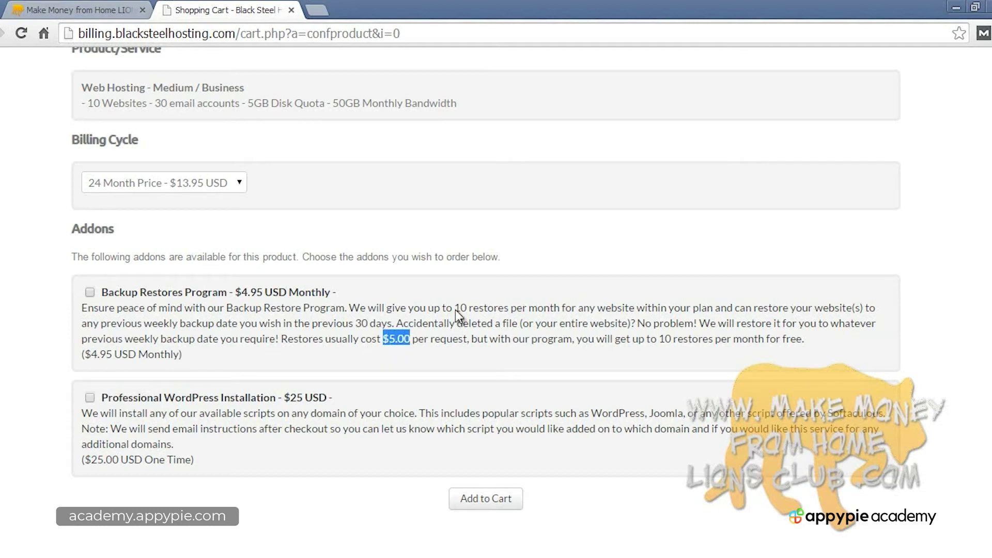
{"action": "left_click", "coordinate": [362, 321]}
{"action": "left_click", "coordinate": [89, 293]}
{"action": "left_click", "coordinate": [90, 397]}
{"action": "left_click", "coordinate": [89, 397]}
{"action": "scroll", "coordinate": [432, 354], "scroll_direction": "up", "scroll_amount": 3}
{"action": "scroll", "coordinate": [432, 354], "scroll_direction": "down", "scroll_amount": 5}
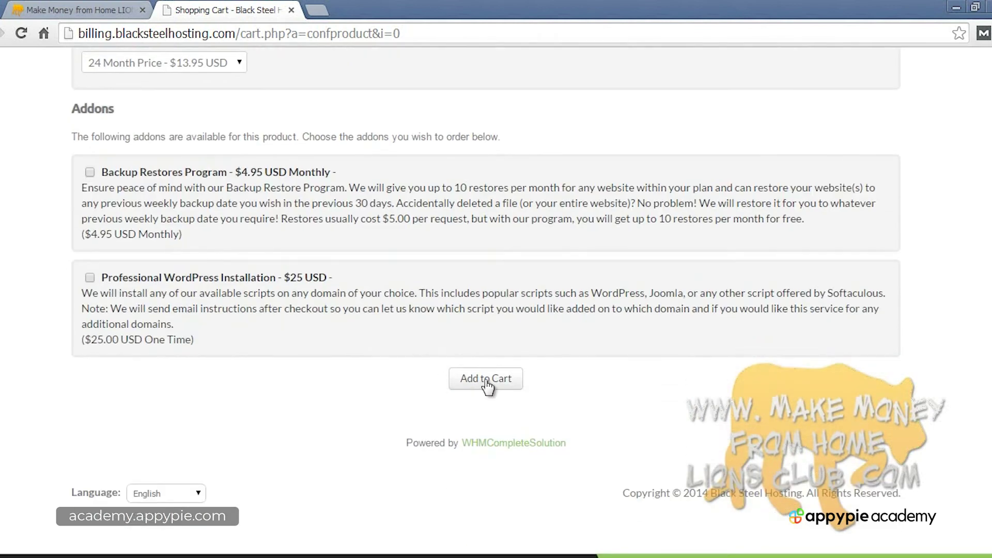
{"action": "left_click", "coordinate": [179, 556]}
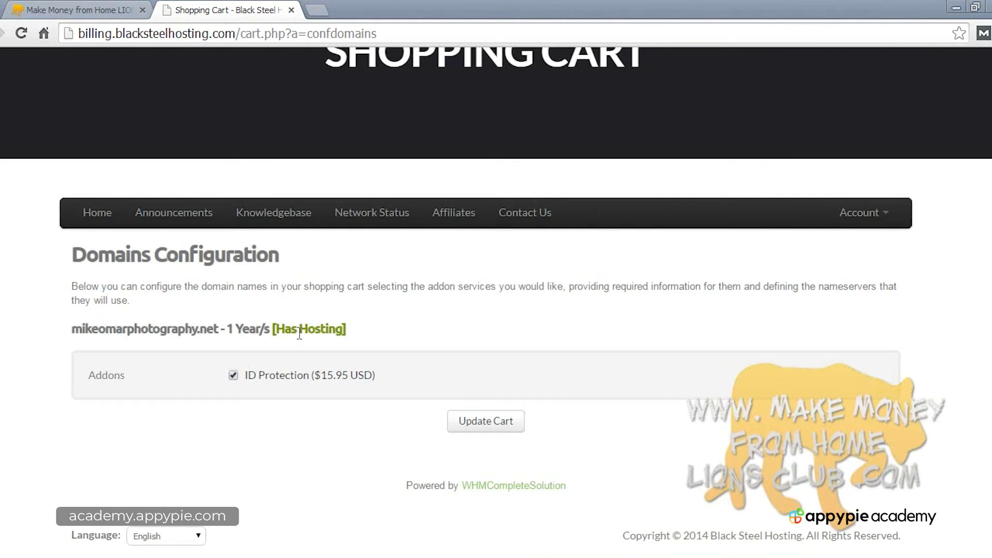
Update the cart and review the summary: hosting $334.80 plus .net domain $31.90, $366.70 total
{"action": "left_click", "coordinate": [484, 422]}
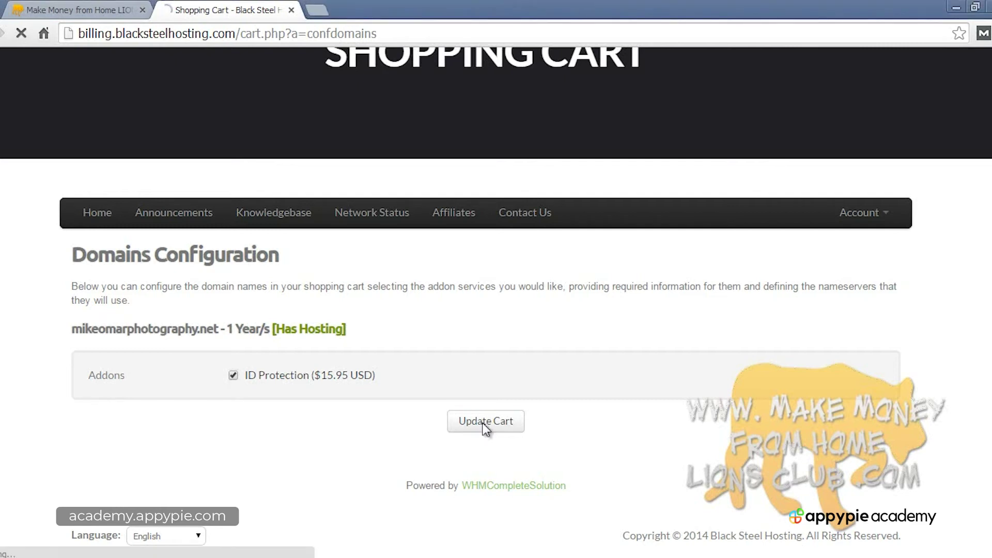
{"action": "scroll", "coordinate": [483, 428], "scroll_direction": "down", "scroll_amount": 3}
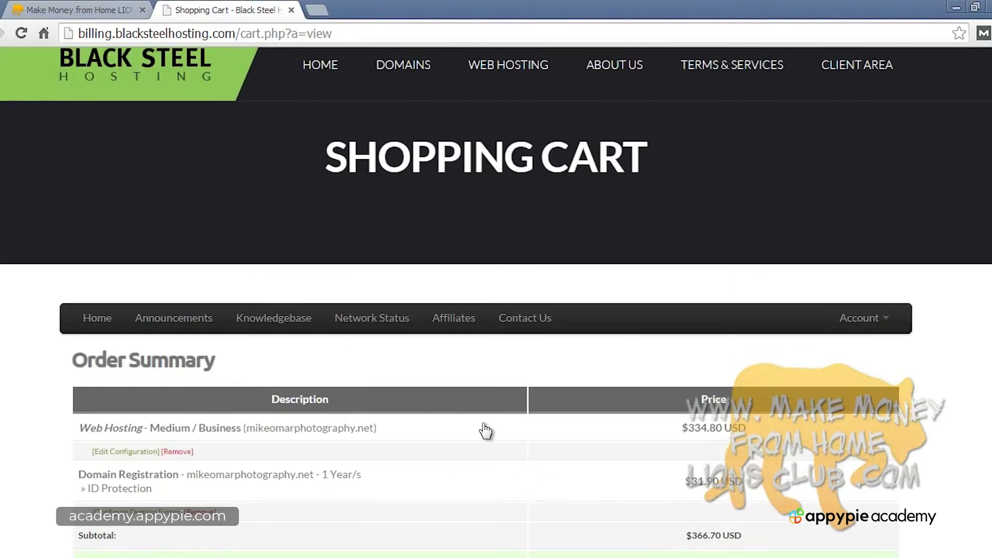
{"action": "scroll", "coordinate": [485, 431], "scroll_direction": "down", "scroll_amount": 1}
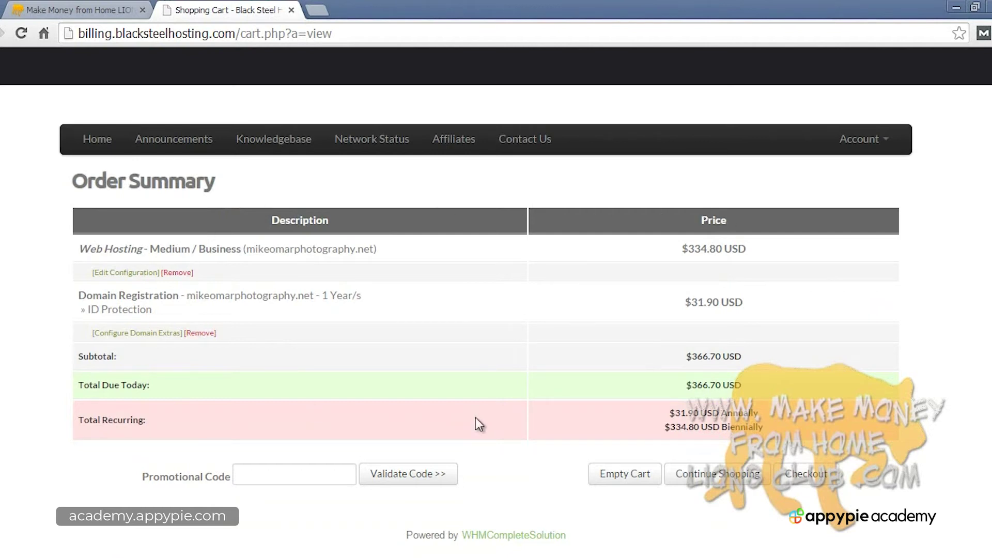
{"action": "scroll", "coordinate": [475, 417], "scroll_direction": "down", "scroll_amount": 3}
{"action": "scroll", "coordinate": [475, 418], "scroll_direction": "up", "scroll_amount": 4}
{"action": "scroll", "coordinate": [475, 417], "scroll_direction": "down", "scroll_amount": 3}
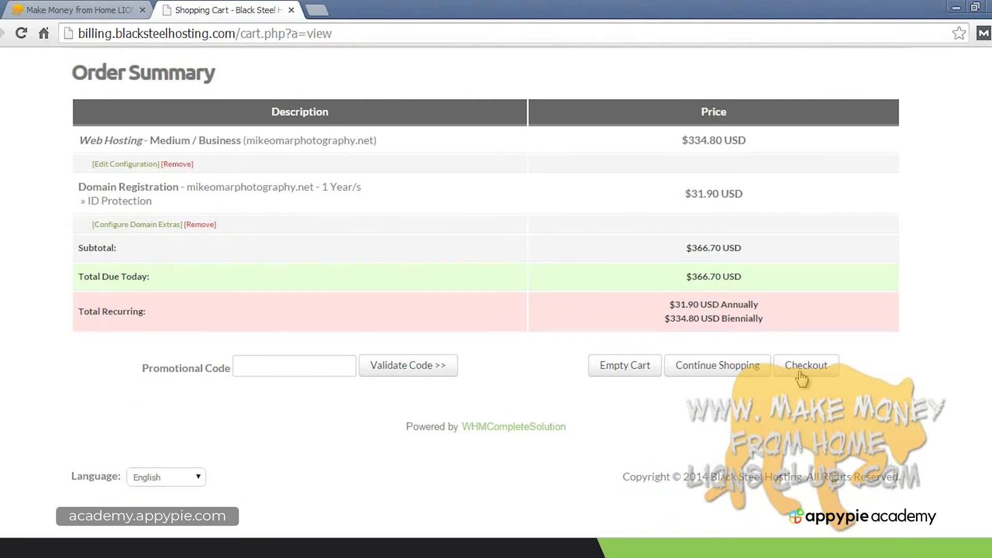
{"action": "scroll", "coordinate": [520, 355], "scroll_direction": "up", "scroll_amount": 2}
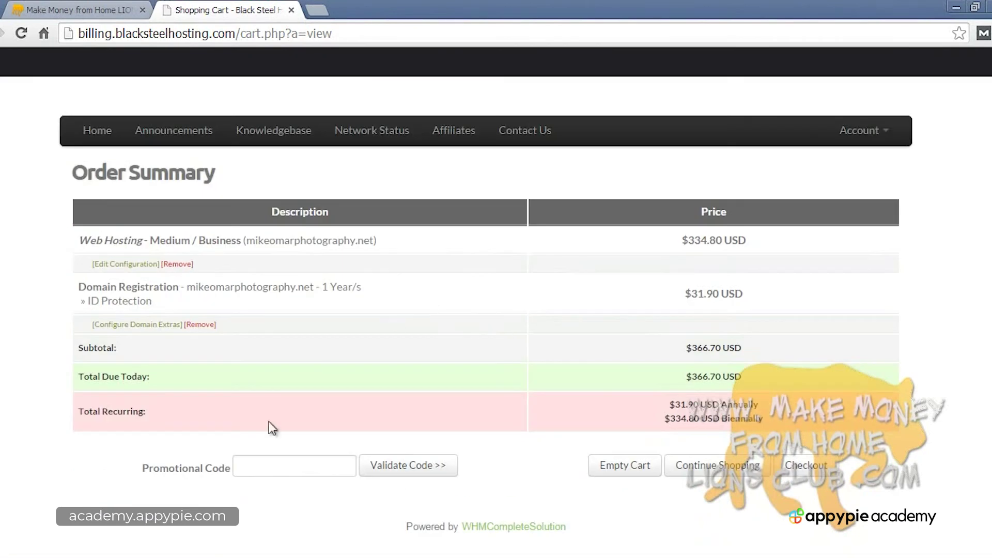
Leave the order summary to continue browsing products and services
{"action": "left_click", "coordinate": [174, 556]}
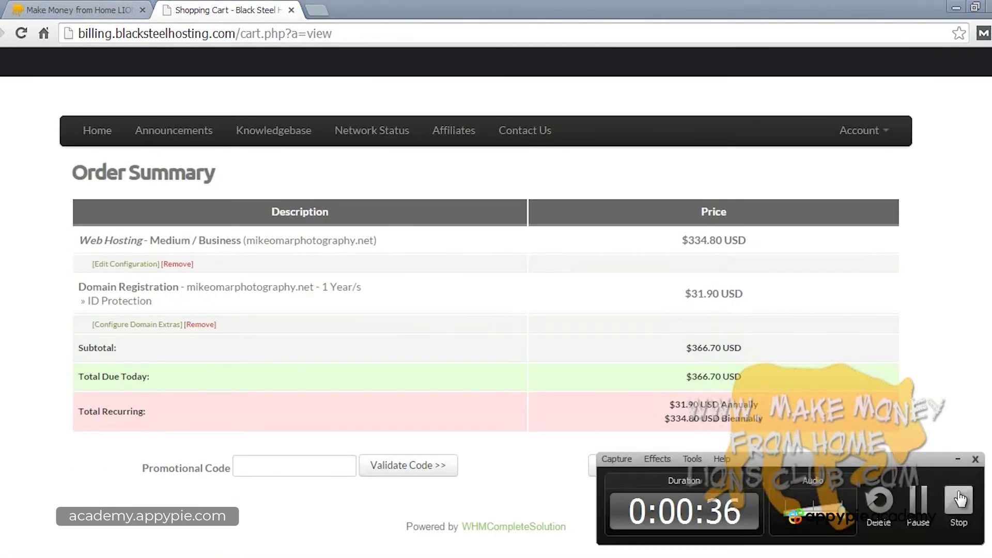
{"action": "left_click", "coordinate": [957, 459]}
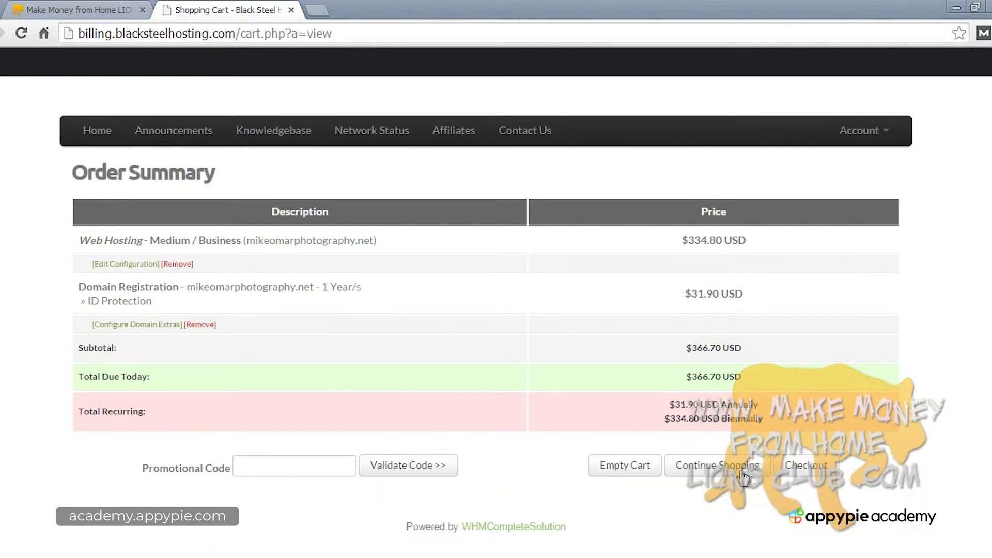
{"action": "left_click", "coordinate": [709, 470]}
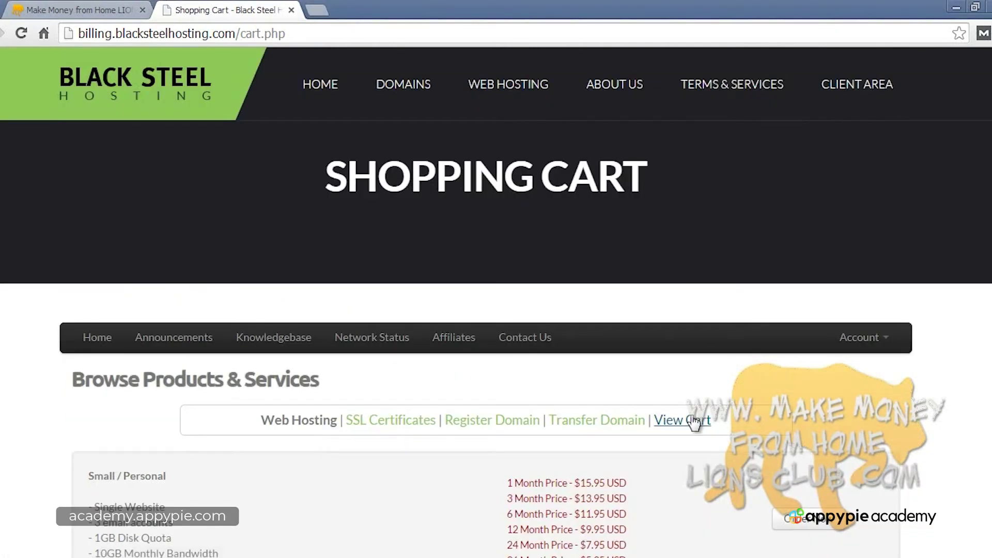
Go to Register a Domain Name, showing an empty domain field with the .com extension
{"action": "scroll", "coordinate": [698, 419], "scroll_direction": "down", "scroll_amount": 5}
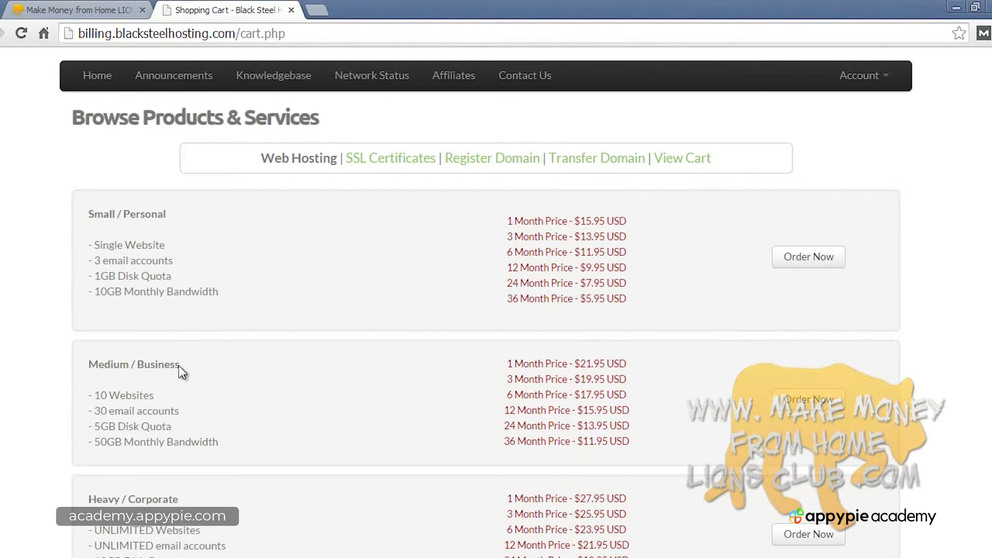
{"action": "scroll", "coordinate": [291, 492], "scroll_direction": "down", "scroll_amount": 1}
{"action": "scroll", "coordinate": [290, 492], "scroll_direction": "down", "scroll_amount": 1}
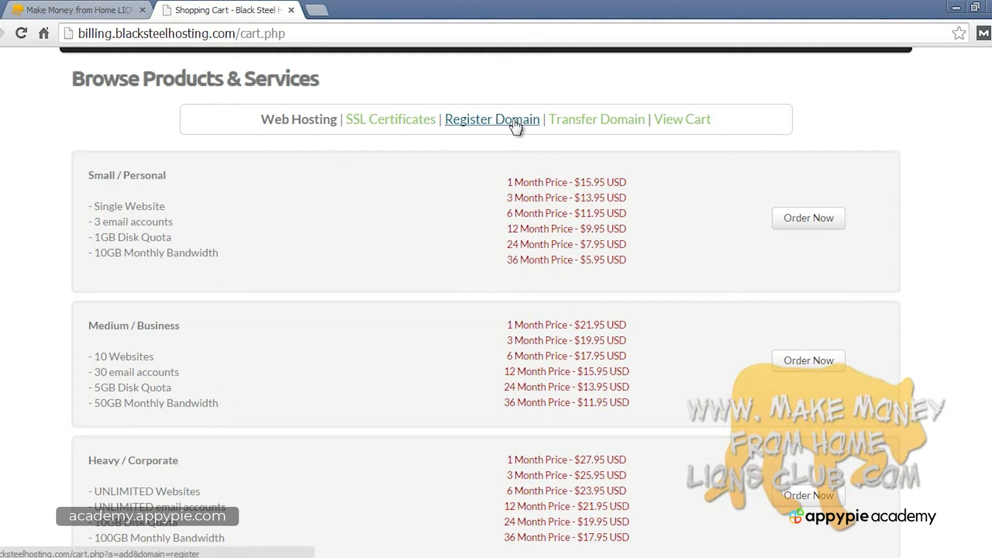
{"action": "left_click", "coordinate": [483, 125]}
{"action": "scroll", "coordinate": [475, 302], "scroll_direction": "down", "scroll_amount": 4}
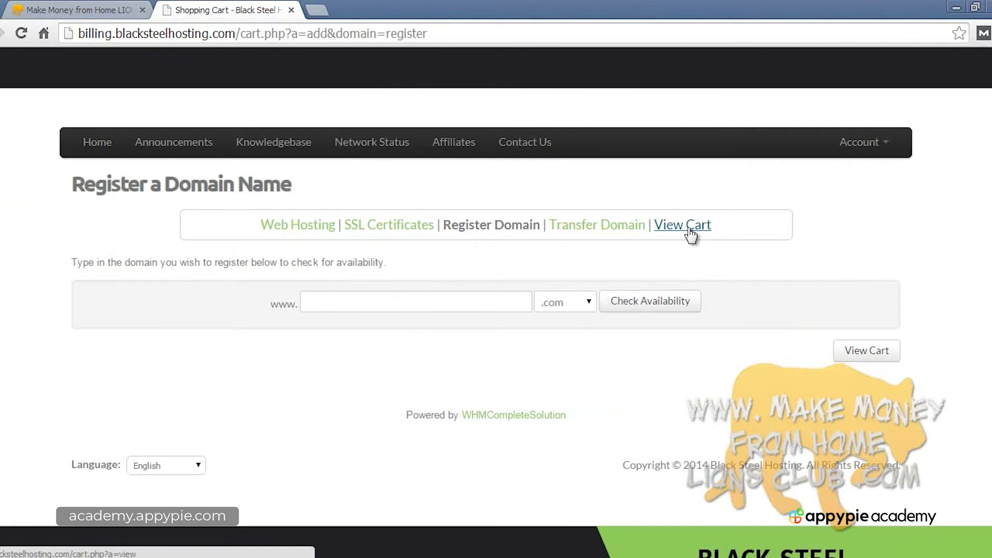
Browse the SSL certificates: RapidSSL $39, GeoTrust QuickSSL $99, Comodo Essential Wildcard $169
{"action": "left_click", "coordinate": [384, 231]}
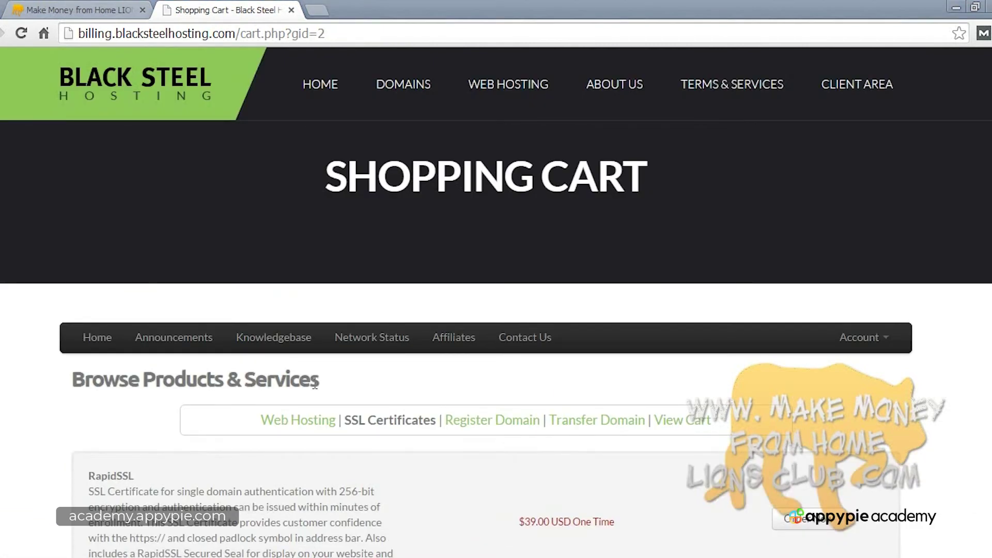
{"action": "scroll", "coordinate": [403, 374], "scroll_direction": "down", "scroll_amount": 5}
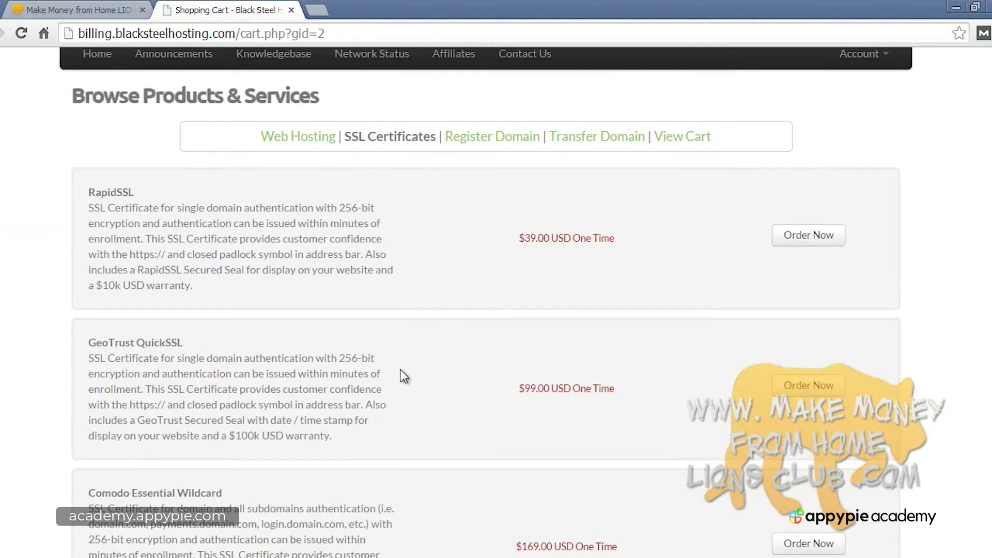
{"action": "scroll", "coordinate": [403, 374], "scroll_direction": "up", "scroll_amount": 2}
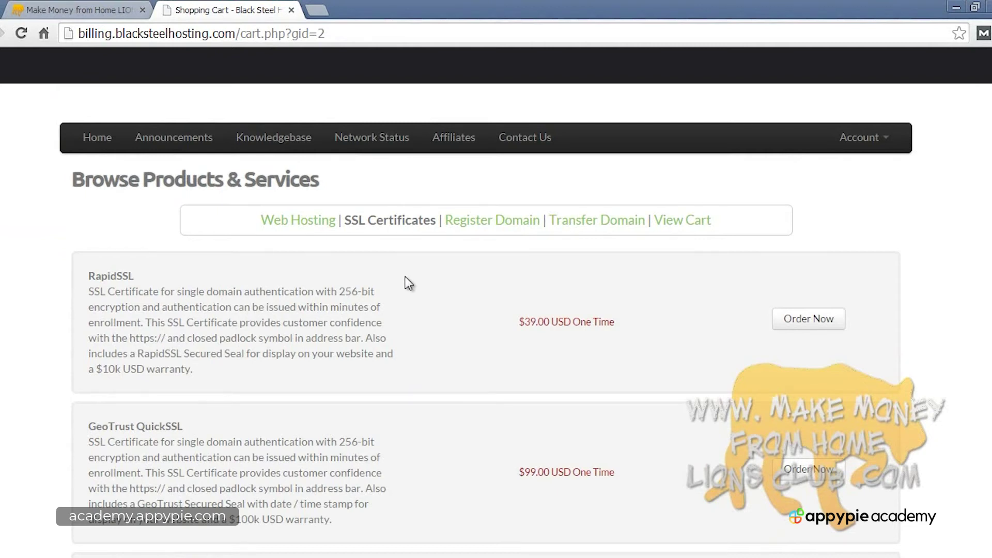
{"action": "scroll", "coordinate": [405, 279], "scroll_direction": "up", "scroll_amount": 3}
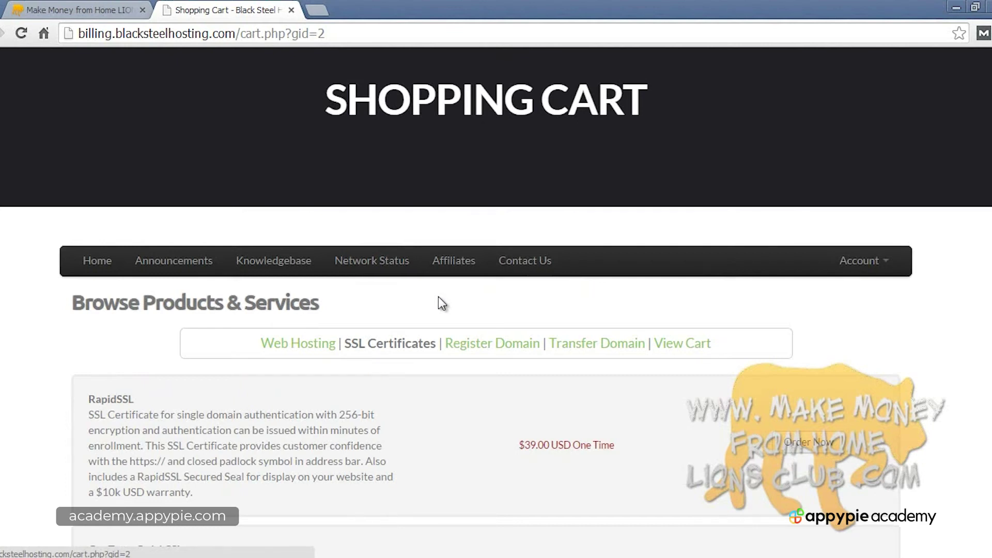
{"action": "scroll", "coordinate": [415, 310], "scroll_direction": "down", "scroll_amount": 4}
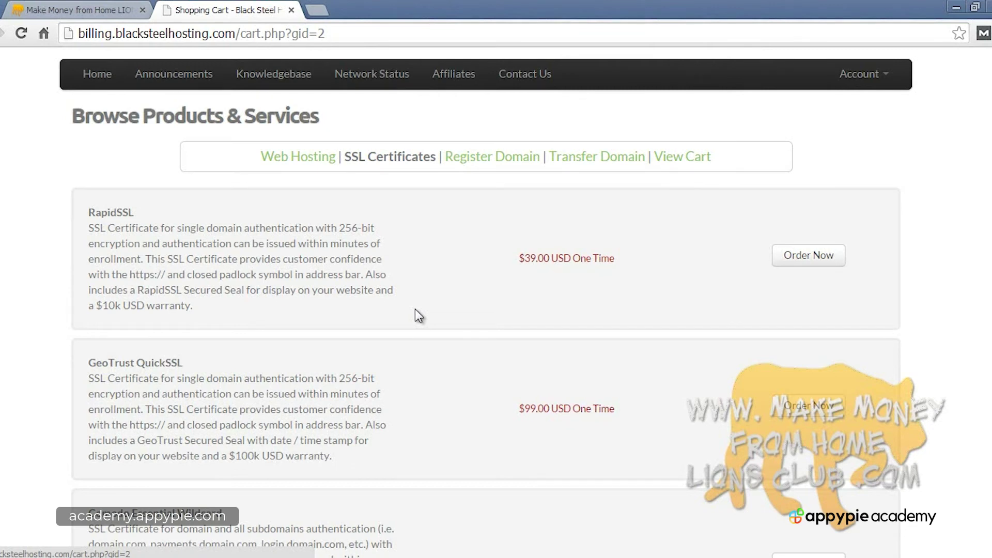
{"action": "scroll", "coordinate": [416, 312], "scroll_direction": "down", "scroll_amount": 7}
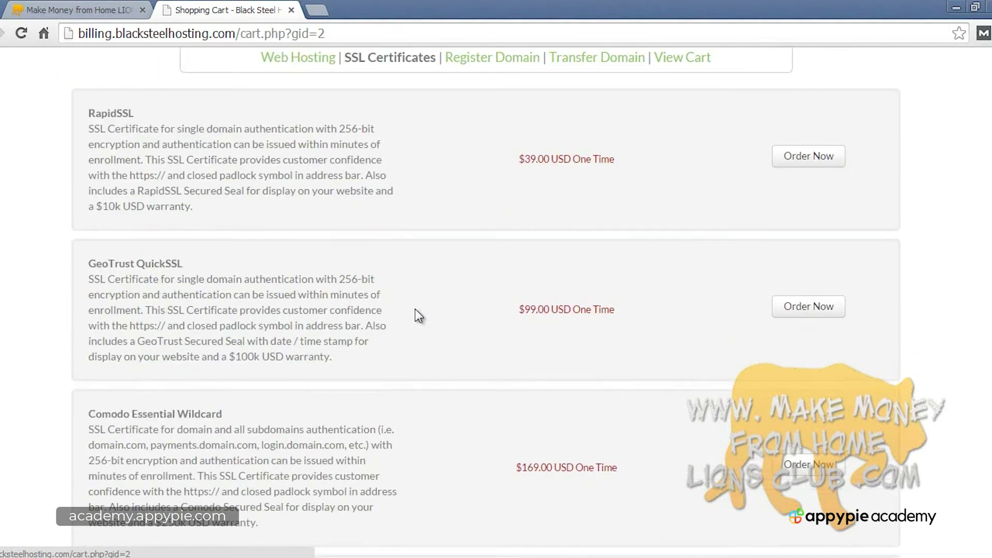
{"action": "scroll", "coordinate": [416, 312], "scroll_direction": "up", "scroll_amount": 7}
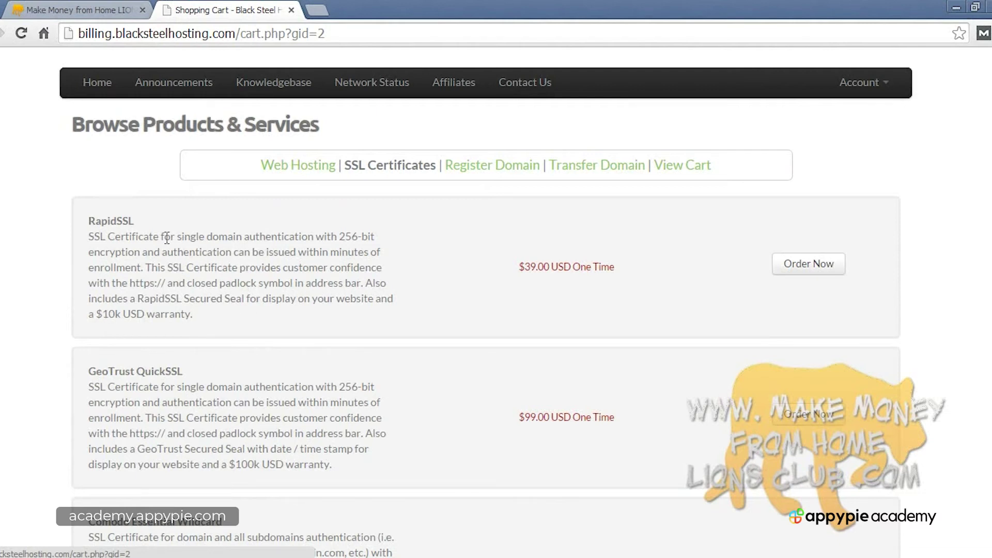
{"action": "scroll", "coordinate": [442, 325], "scroll_direction": "down", "scroll_amount": 2}
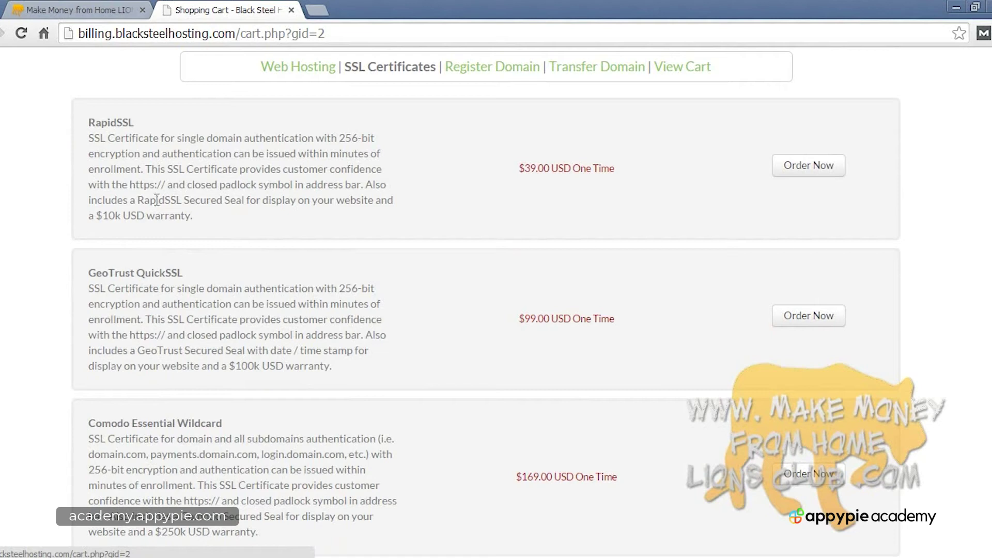
{"action": "left_click_drag", "start_coordinate": [185, 138], "coordinate": [259, 139]}
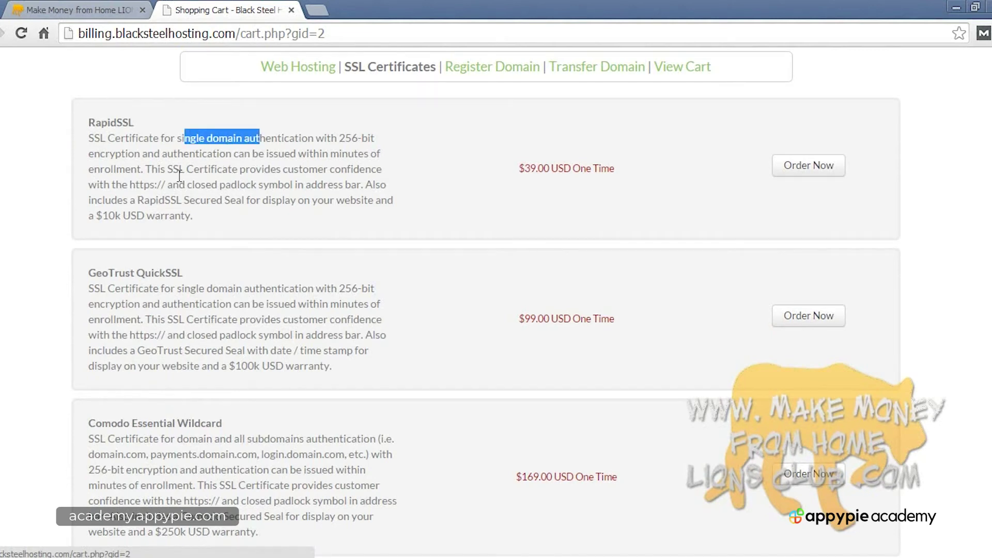
{"action": "left_click_drag", "start_coordinate": [102, 216], "coordinate": [183, 216]}
{"action": "left_click", "coordinate": [196, 216]}
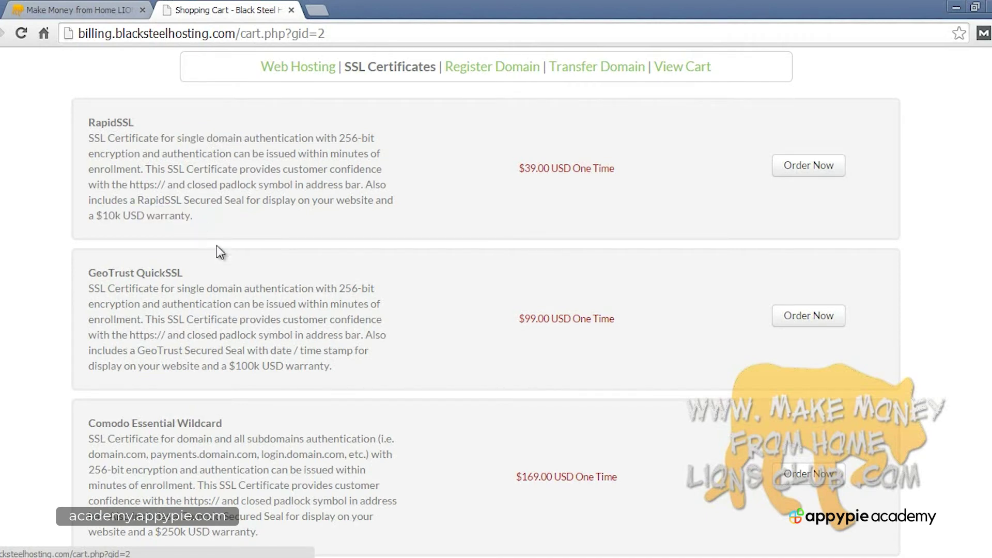
{"action": "scroll", "coordinate": [317, 291], "scroll_direction": "down", "scroll_amount": 2}
{"action": "scroll", "coordinate": [318, 291], "scroll_direction": "up", "scroll_amount": 1}
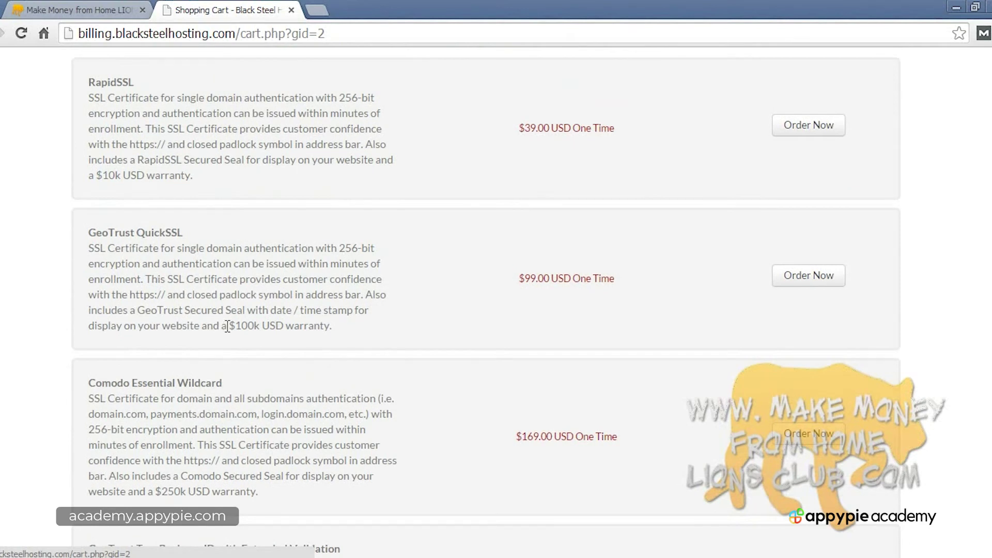
{"action": "left_click_drag", "start_coordinate": [228, 325], "coordinate": [332, 326]}
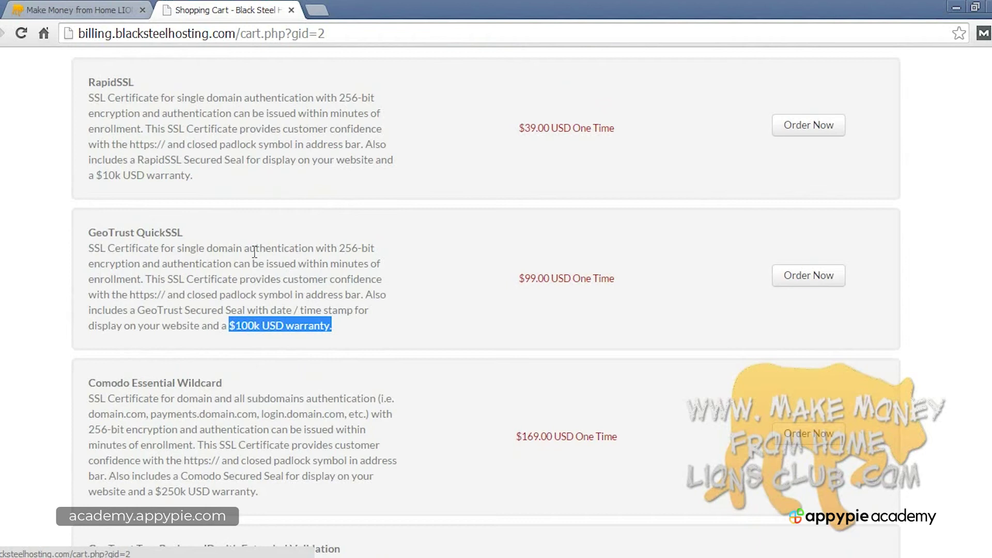
{"action": "scroll", "coordinate": [255, 252], "scroll_direction": "down", "scroll_amount": 2}
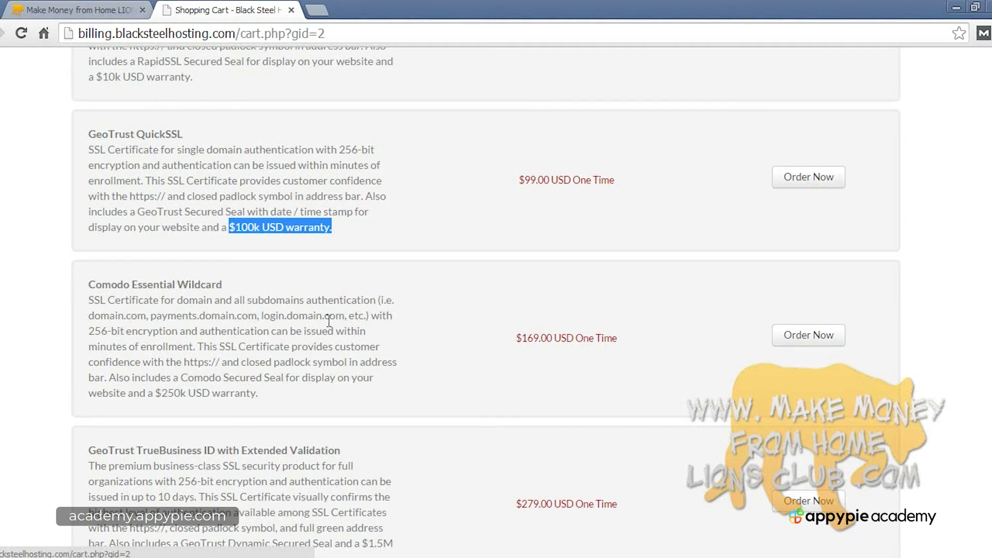
{"action": "scroll", "coordinate": [274, 335], "scroll_direction": "down", "scroll_amount": 2}
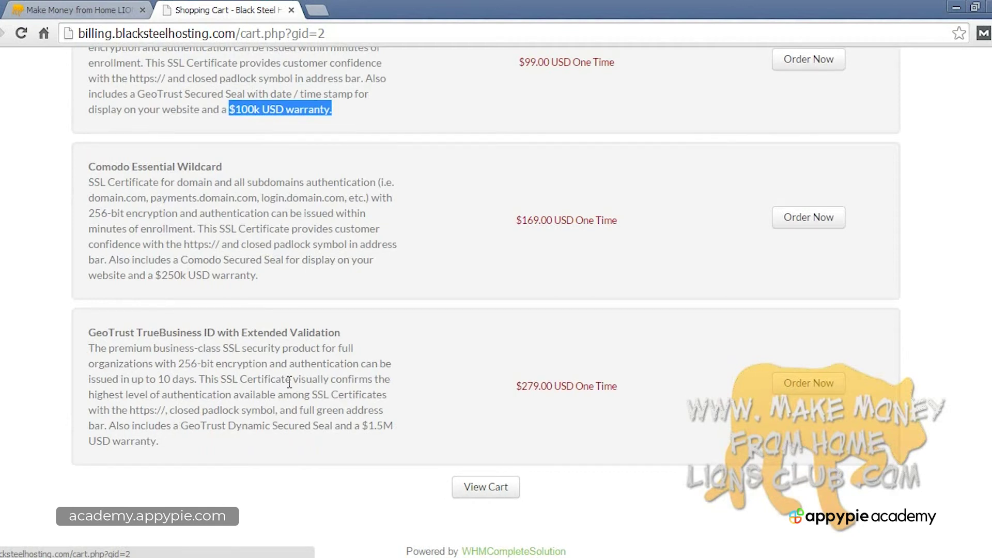
{"action": "scroll", "coordinate": [287, 382], "scroll_direction": "up", "scroll_amount": 4}
{"action": "left_click", "coordinate": [309, 370]}
{"action": "scroll", "coordinate": [351, 377], "scroll_direction": "up", "scroll_amount": 3}
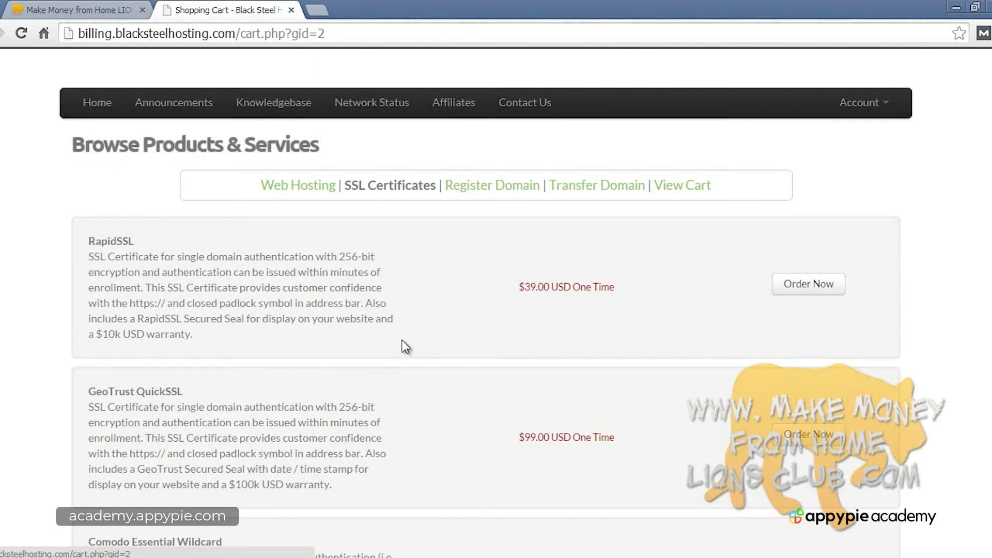
{"action": "scroll", "coordinate": [442, 317], "scroll_direction": "down", "scroll_amount": 10}
{"action": "scroll", "coordinate": [443, 317], "scroll_direction": "up", "scroll_amount": 12}
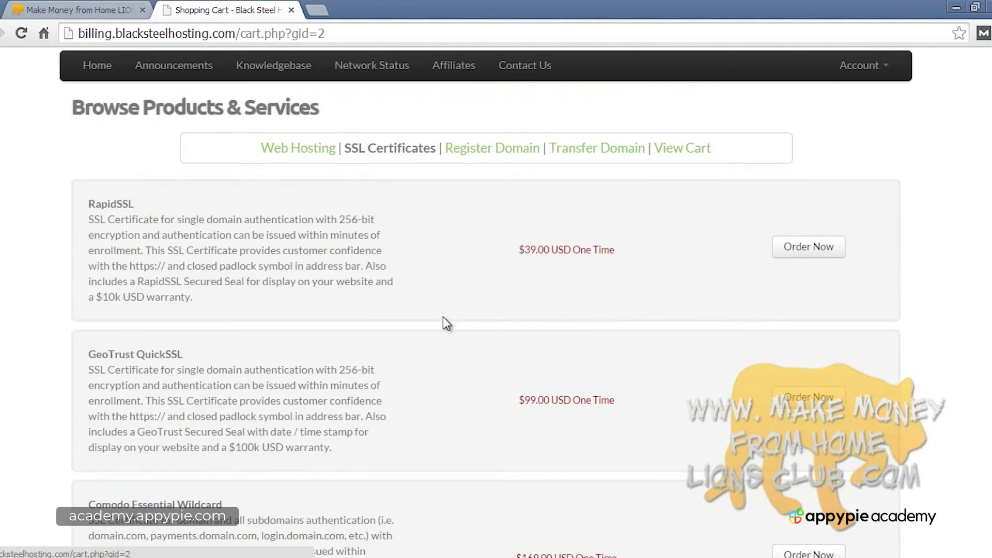
{"action": "scroll", "coordinate": [443, 317], "scroll_direction": "down", "scroll_amount": 3}
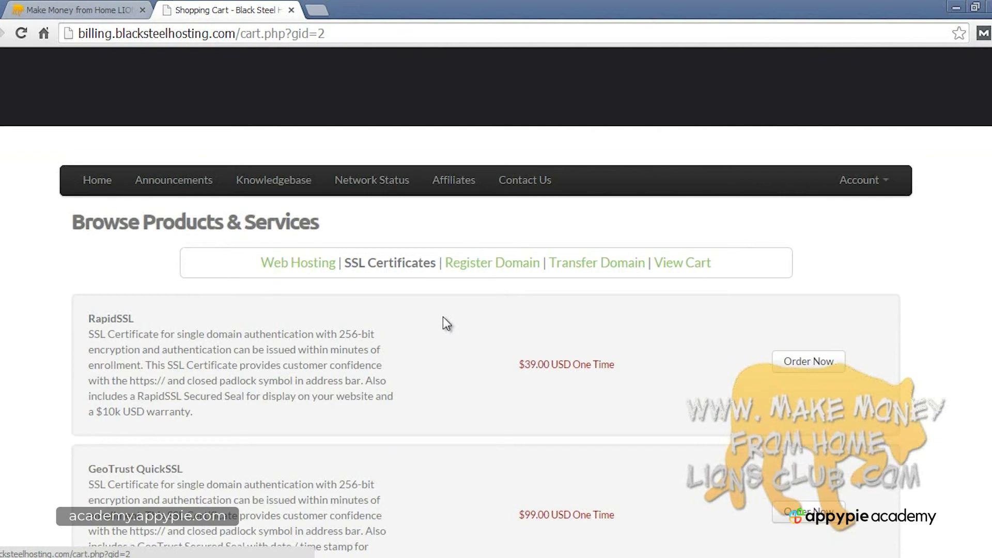
View the cart summary listing Medium / Business hosting and the .net domain, totalling $366.70 USD
{"action": "left_click", "coordinate": [683, 263]}
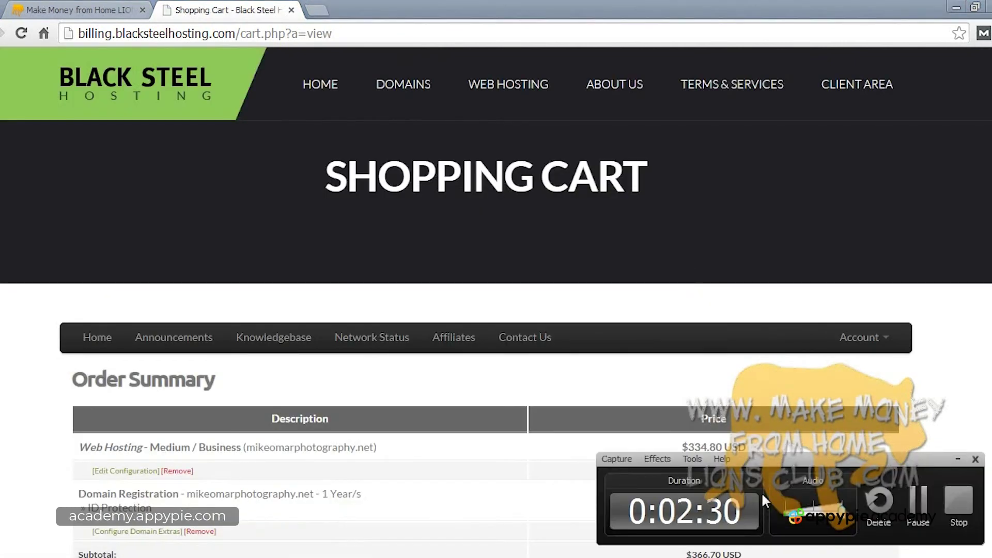
{"action": "scroll", "coordinate": [726, 391], "scroll_direction": "down", "scroll_amount": 1}
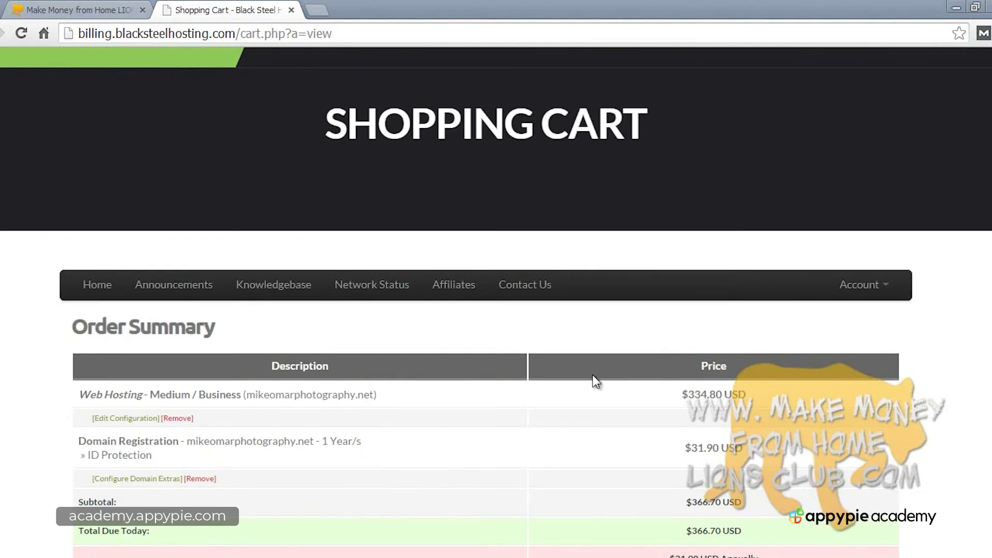
{"action": "scroll", "coordinate": [926, 388], "scroll_direction": "down", "scroll_amount": 2}
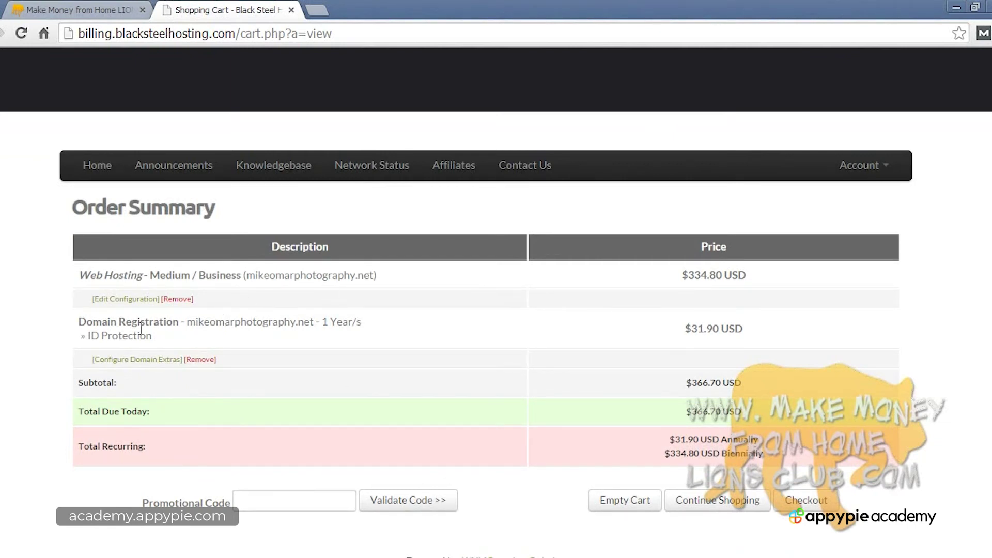
{"action": "left_click_drag", "start_coordinate": [189, 324], "coordinate": [337, 324]}
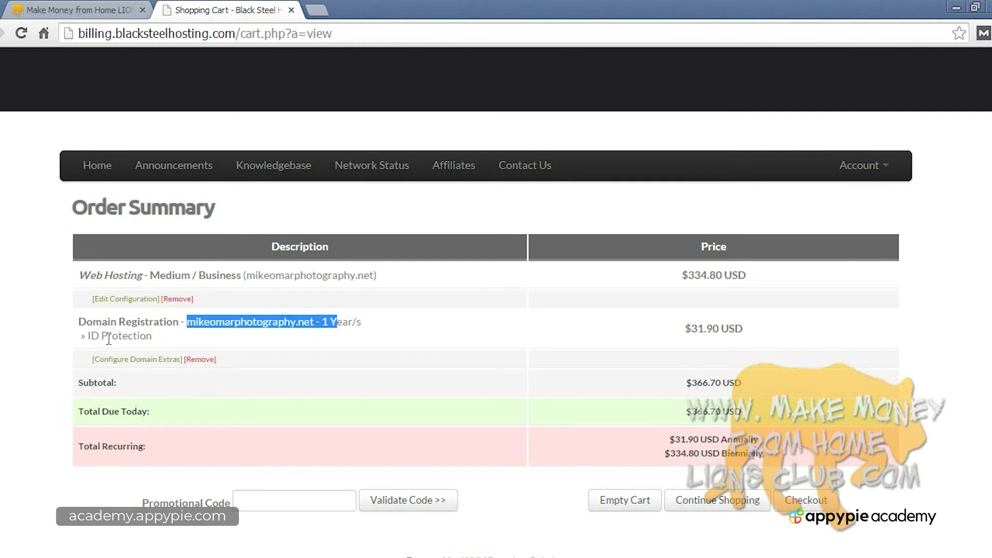
{"action": "left_click", "coordinate": [532, 386]}
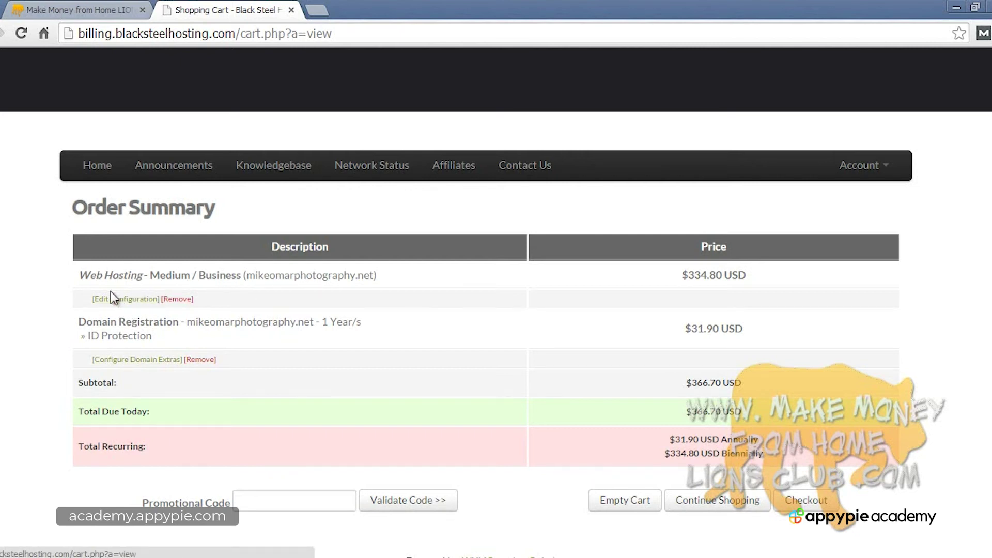
{"action": "scroll", "coordinate": [648, 369], "scroll_direction": "down", "scroll_amount": 4}
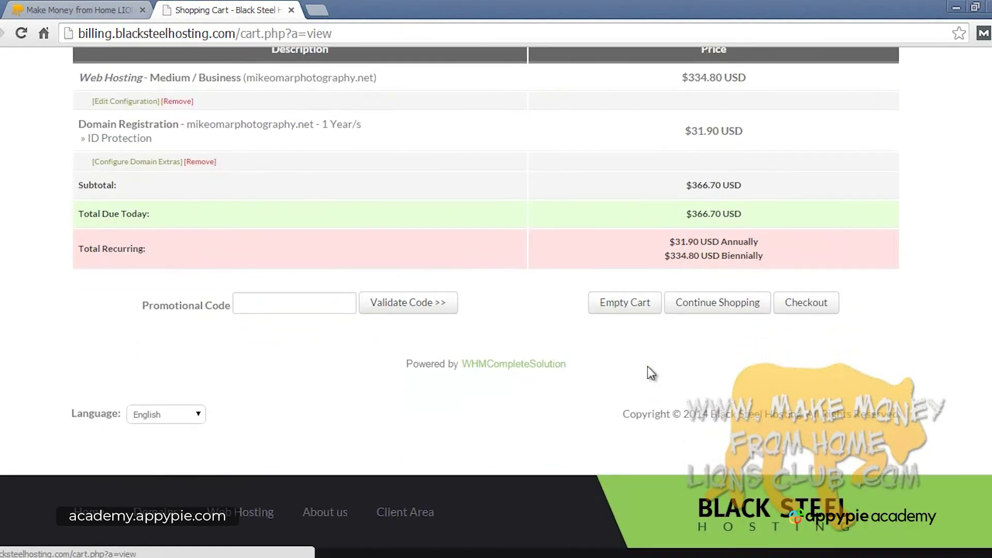
Proceed to checkout and review the Your Details form and payment section
{"action": "left_click", "coordinate": [818, 307]}
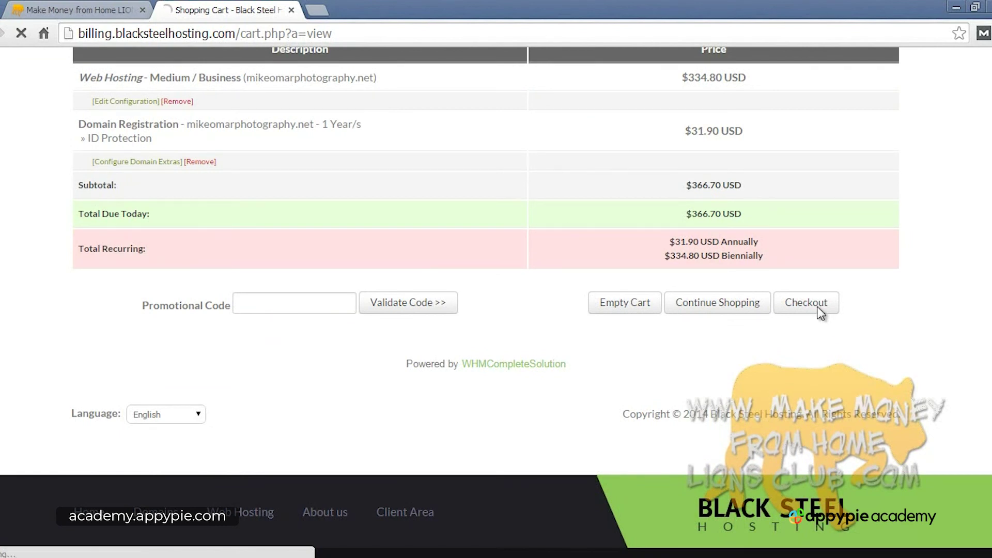
{"action": "scroll", "coordinate": [882, 394], "scroll_direction": "down", "scroll_amount": 3}
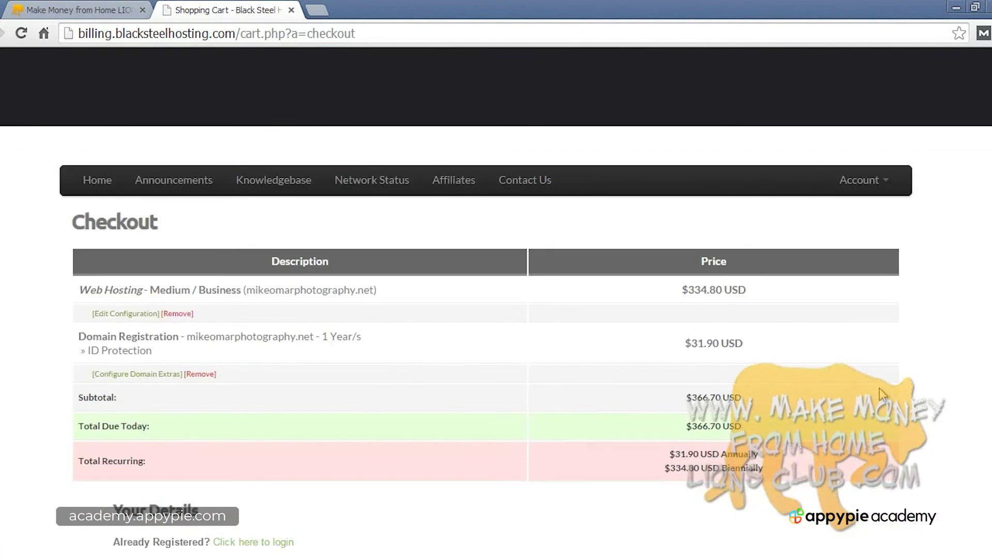
{"action": "scroll", "coordinate": [881, 393], "scroll_direction": "down", "scroll_amount": 15}
{"action": "scroll", "coordinate": [882, 394], "scroll_direction": "up", "scroll_amount": 15}
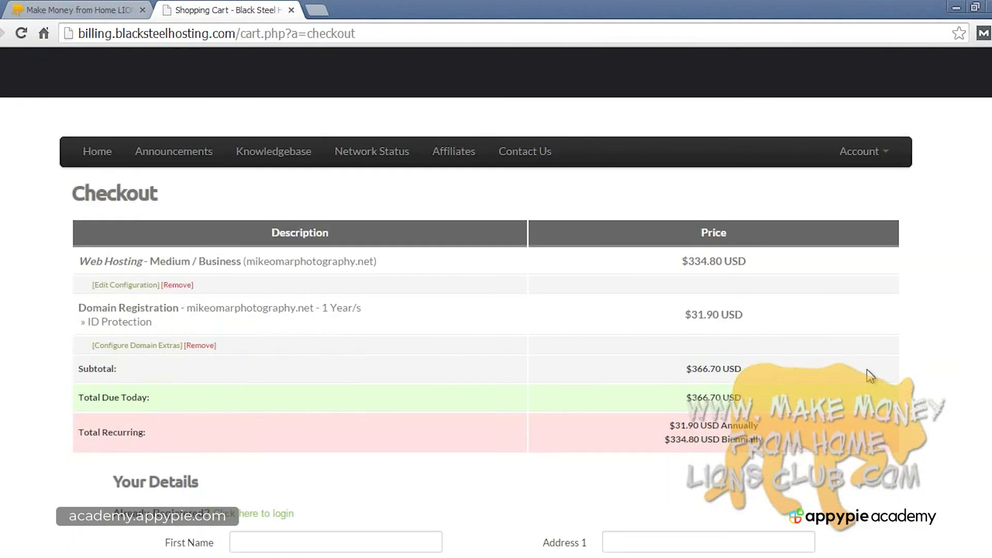
{"action": "scroll", "coordinate": [614, 347], "scroll_direction": "down", "scroll_amount": 7}
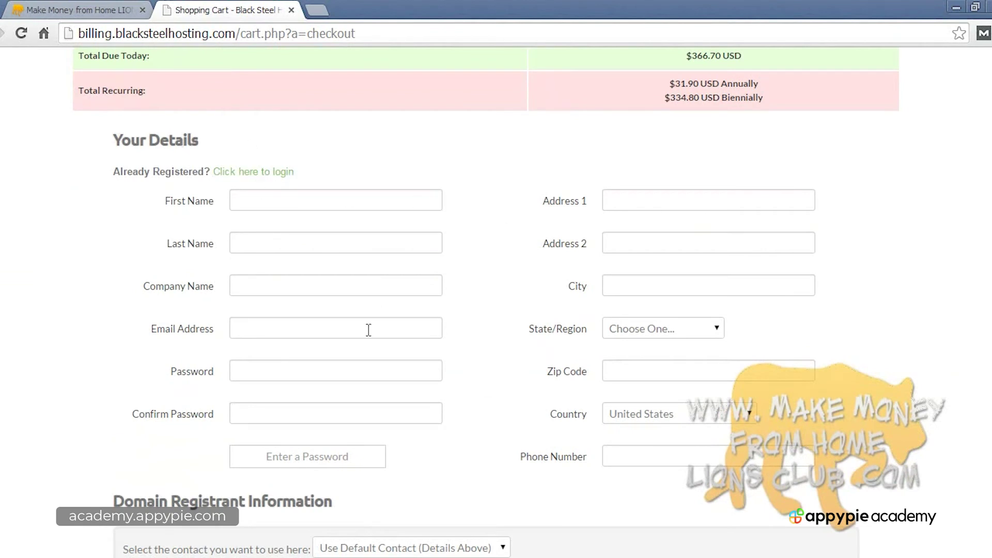
{"action": "scroll", "coordinate": [556, 441], "scroll_direction": "down", "scroll_amount": 5}
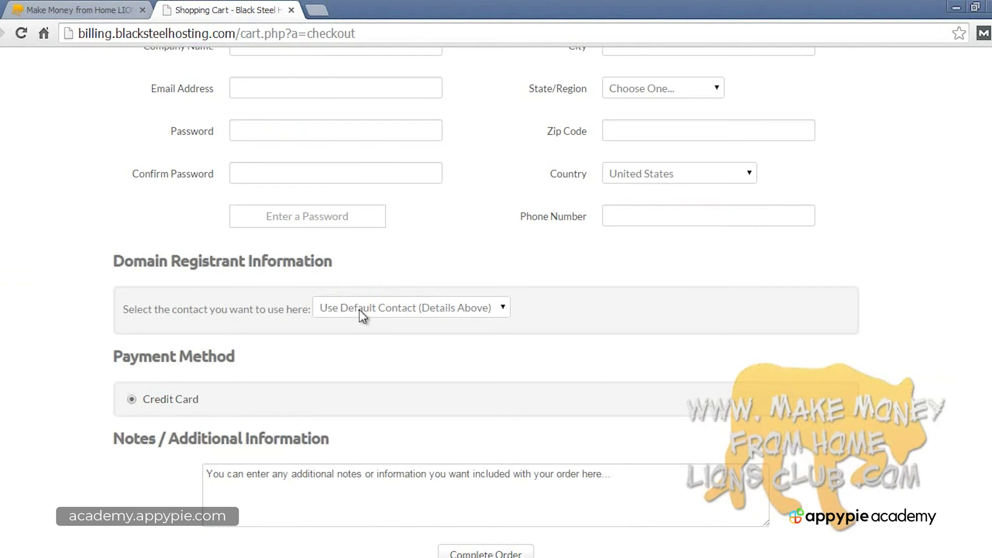
{"action": "scroll", "coordinate": [370, 313], "scroll_direction": "up", "scroll_amount": 7}
{"action": "scroll", "coordinate": [373, 311], "scroll_direction": "down", "scroll_amount": 3}
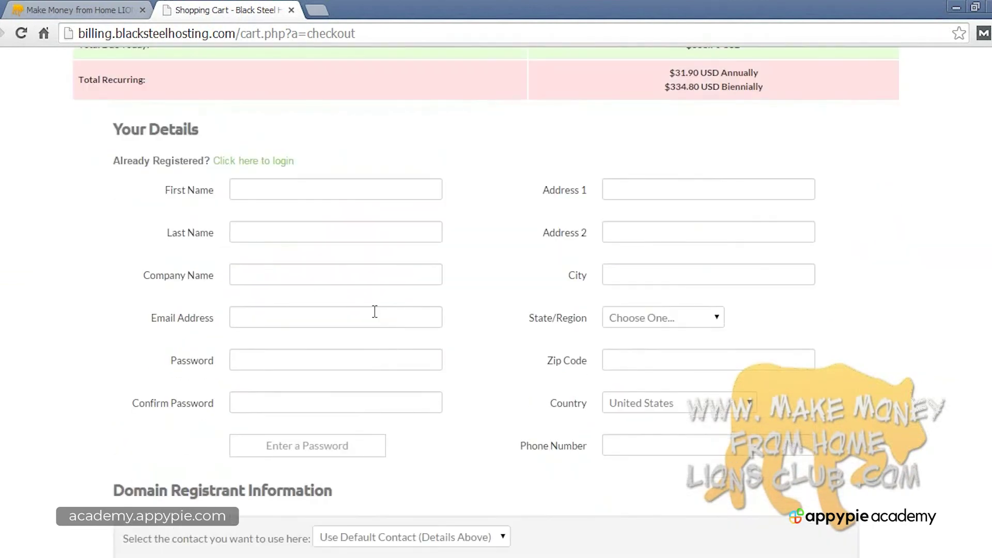
{"action": "scroll", "coordinate": [375, 311], "scroll_direction": "down", "scroll_amount": 5}
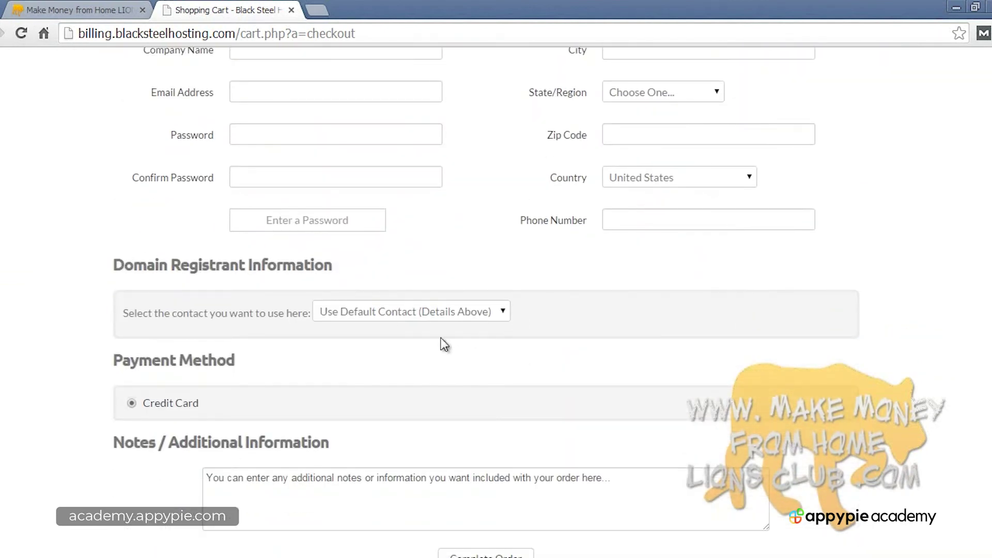
Leave the domain registrant contact at its default and return to the home page
{"action": "left_click", "coordinate": [388, 315]}
{"action": "left_click", "coordinate": [394, 314]}
{"action": "scroll", "coordinate": [580, 381], "scroll_direction": "down", "scroll_amount": 4}
{"action": "scroll", "coordinate": [580, 381], "scroll_direction": "up", "scroll_amount": 9}
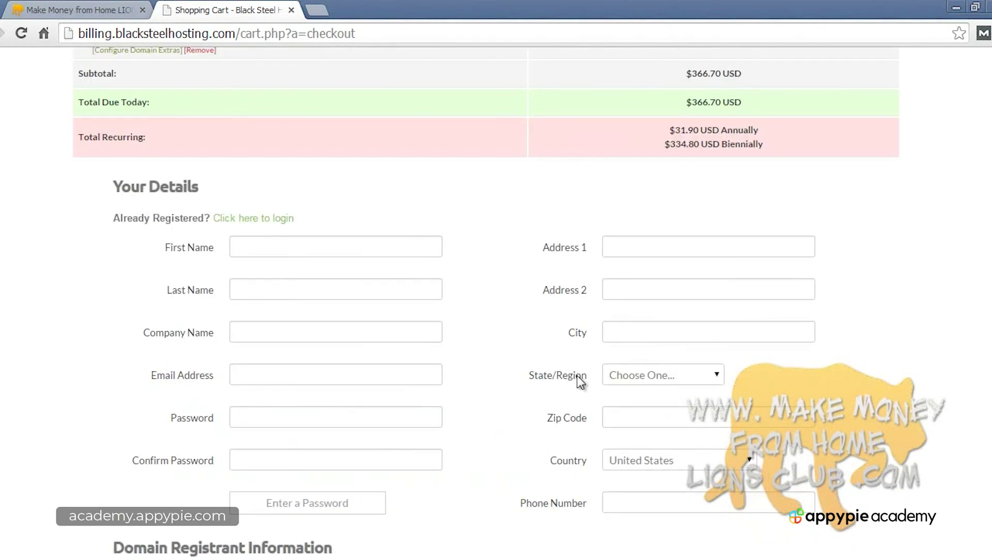
{"action": "scroll", "coordinate": [568, 346], "scroll_direction": "down", "scroll_amount": 9}
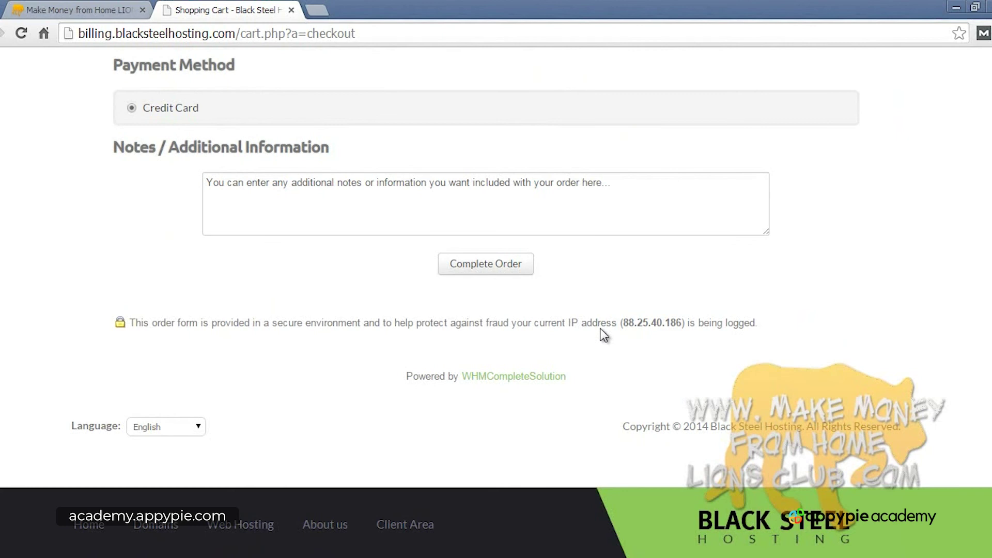
{"action": "key", "text": "F9"}
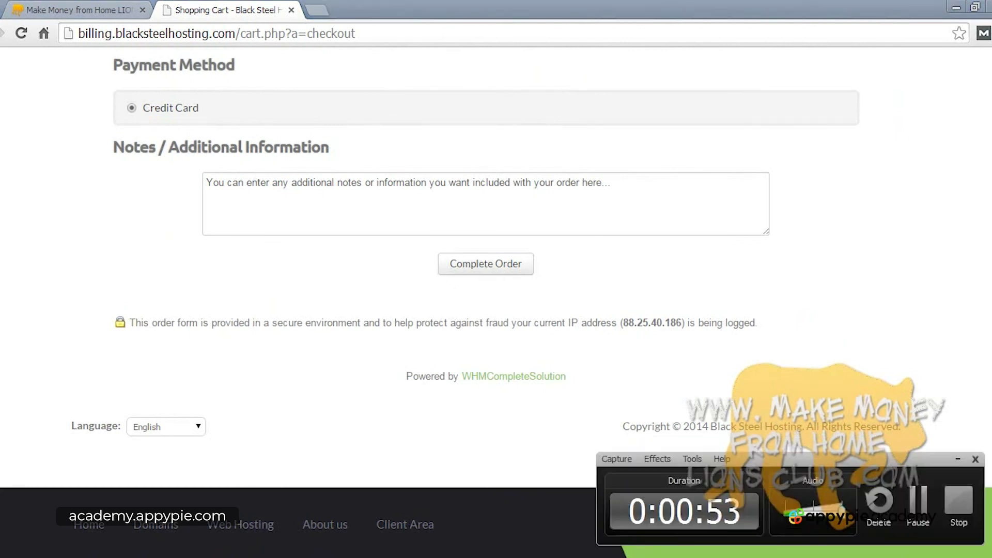
{"action": "left_click", "coordinate": [962, 493]}
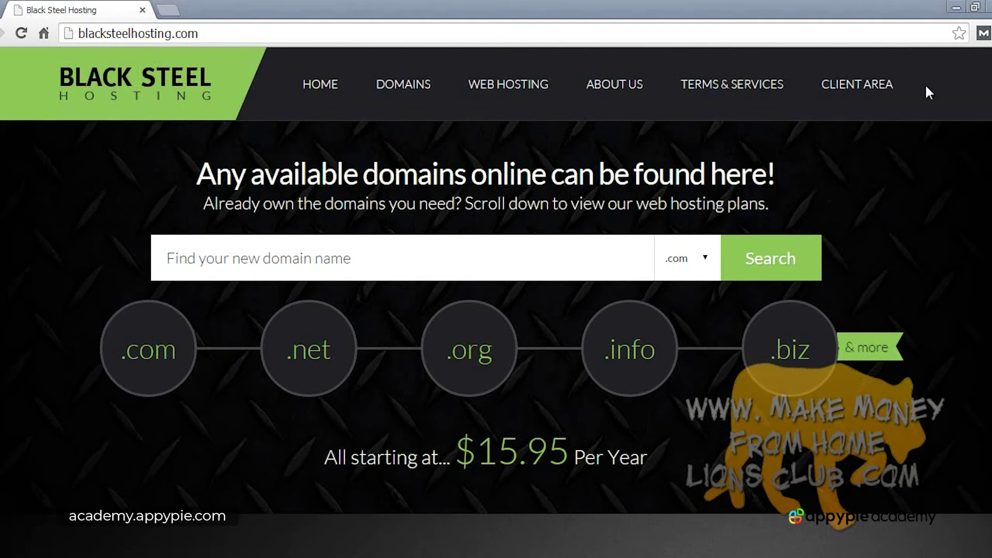
Open the Client Area's My Products & Services, listing the active Medium / Business hosting at $21.95 monthly
{"action": "left_click", "coordinate": [864, 84]}
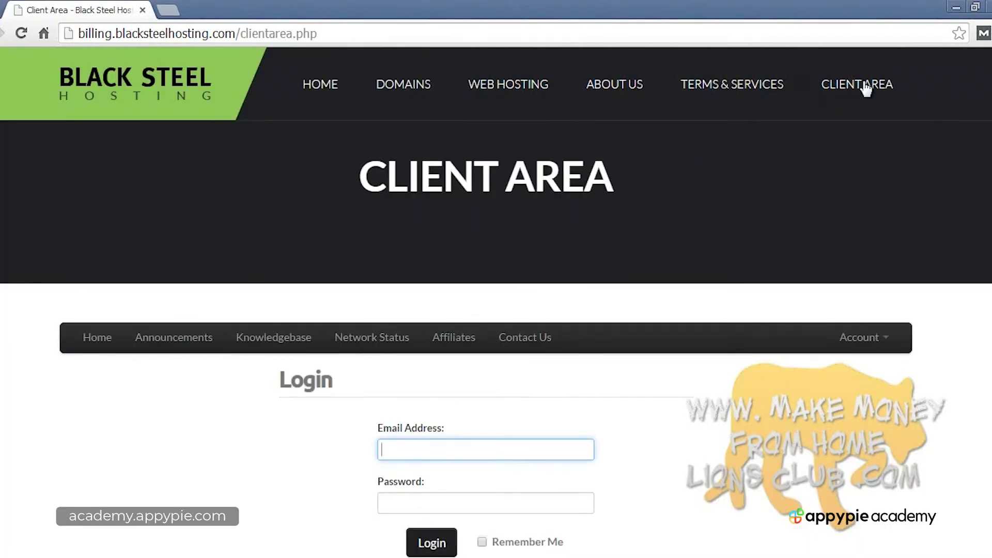
{"action": "scroll", "coordinate": [564, 321], "scroll_direction": "down", "scroll_amount": 2}
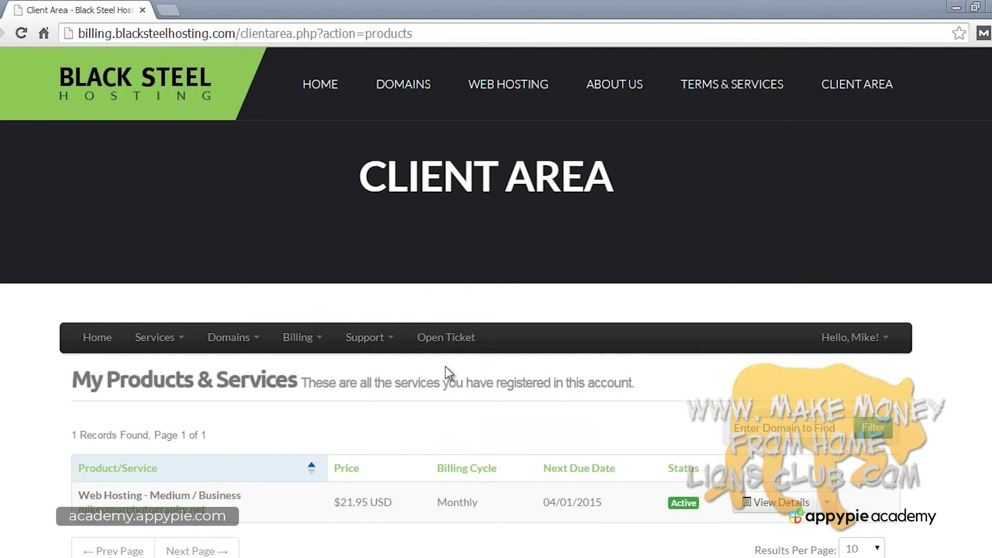
{"action": "left_click", "coordinate": [364, 337]}
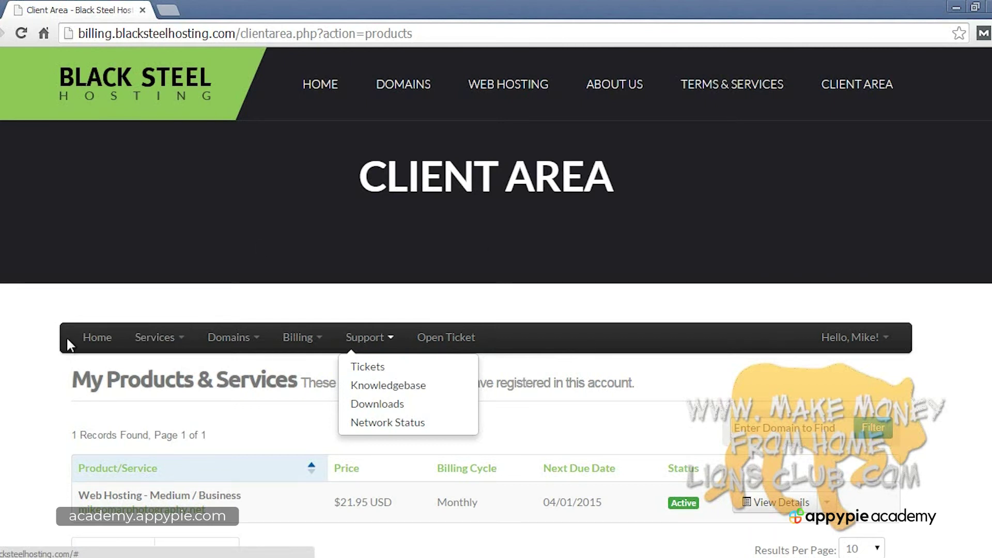
{"action": "left_click", "coordinate": [285, 398]}
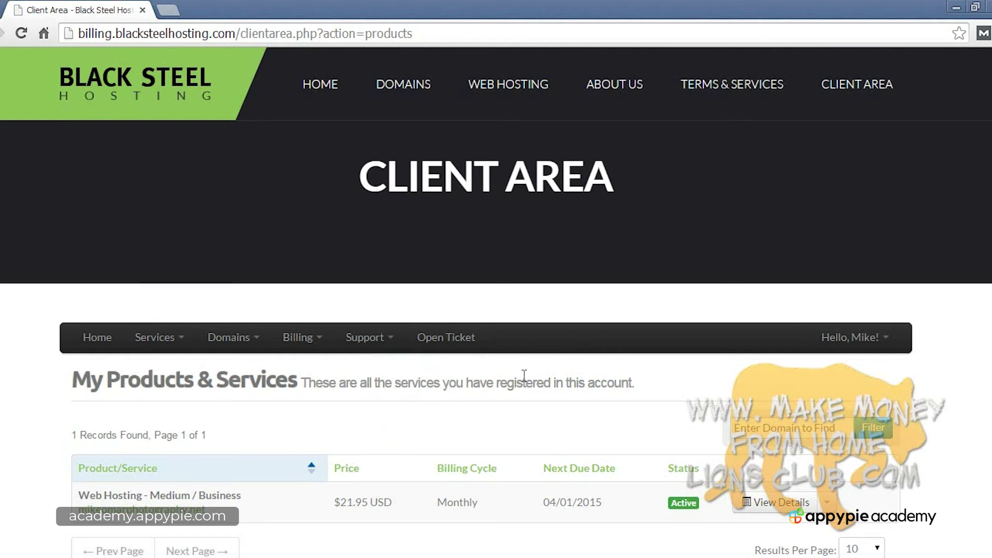
{"action": "left_click", "coordinate": [165, 341]}
{"action": "left_click", "coordinate": [170, 365]}
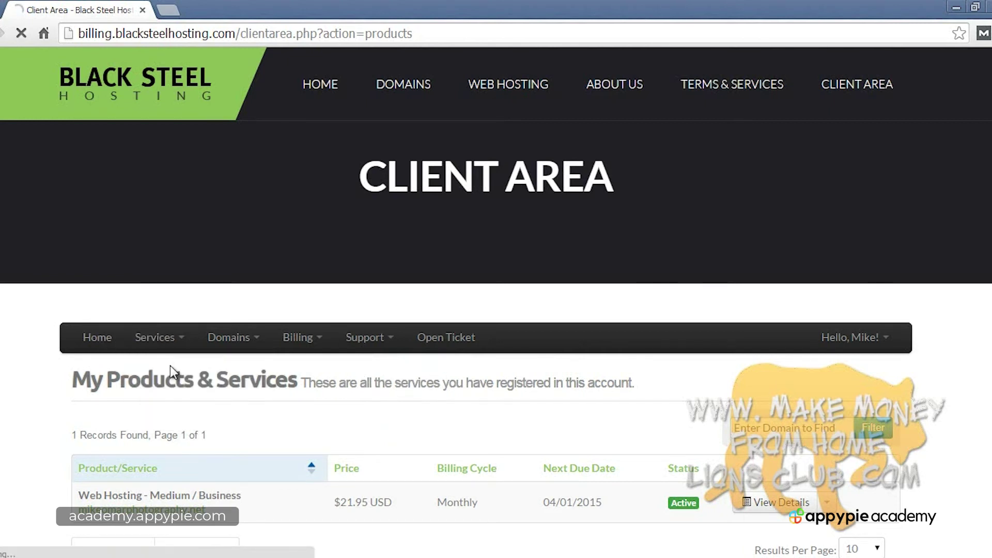
{"action": "scroll", "coordinate": [251, 391], "scroll_direction": "down", "scroll_amount": 2}
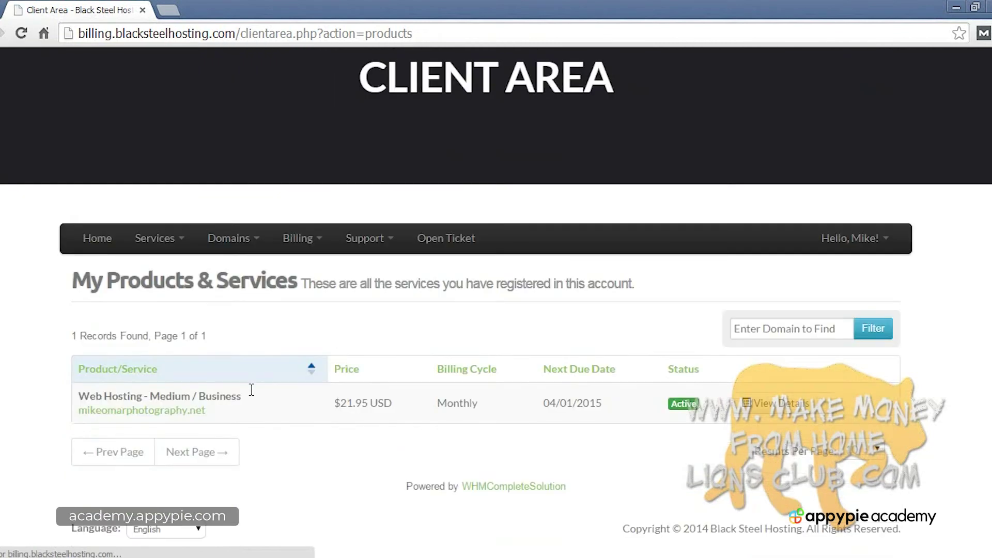
Visit Order New Services, then Product Addons: Backup Restores $4.95 monthly, WordPress Installation $25
{"action": "left_click", "coordinate": [176, 241]}
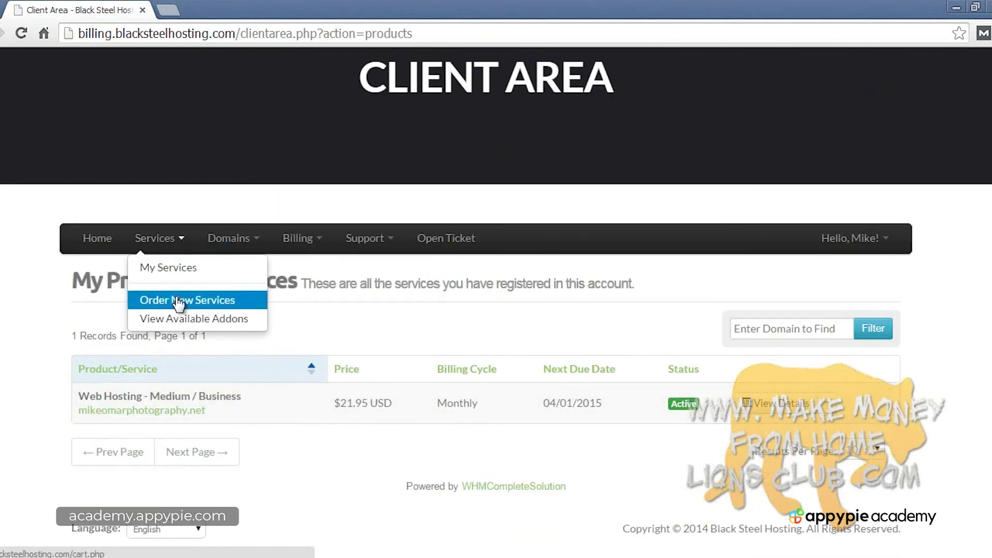
{"action": "left_click", "coordinate": [178, 302]}
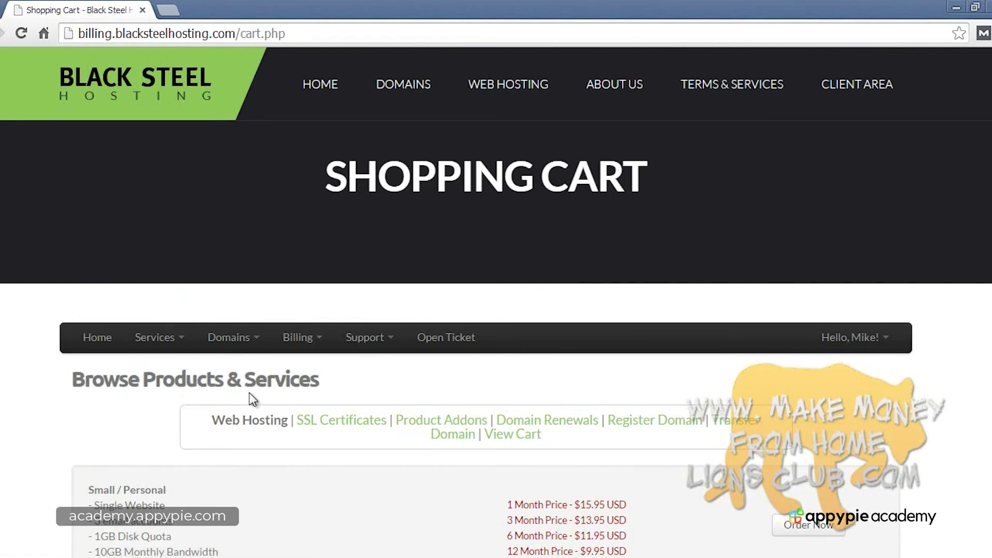
{"action": "scroll", "coordinate": [285, 401], "scroll_direction": "down", "scroll_amount": 3}
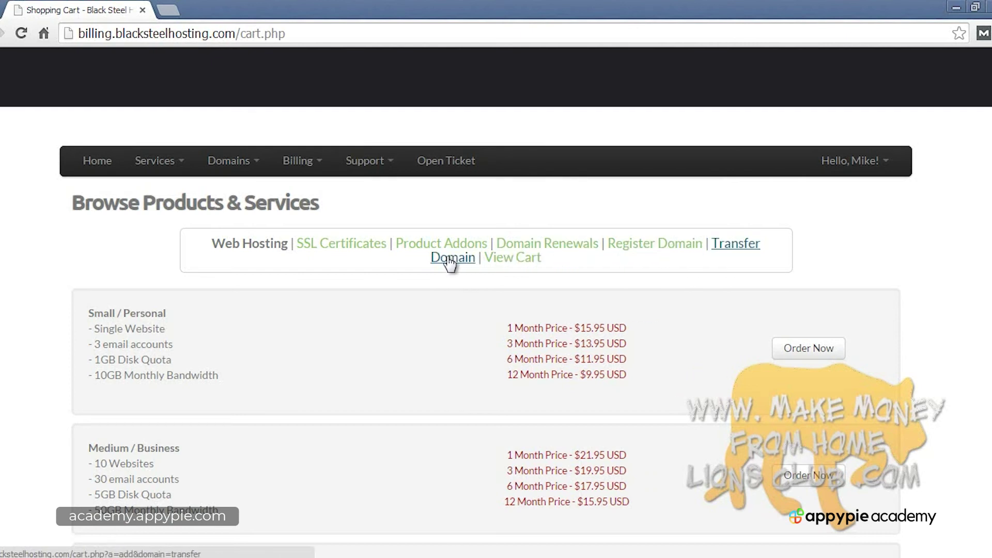
{"action": "left_click", "coordinate": [158, 162]}
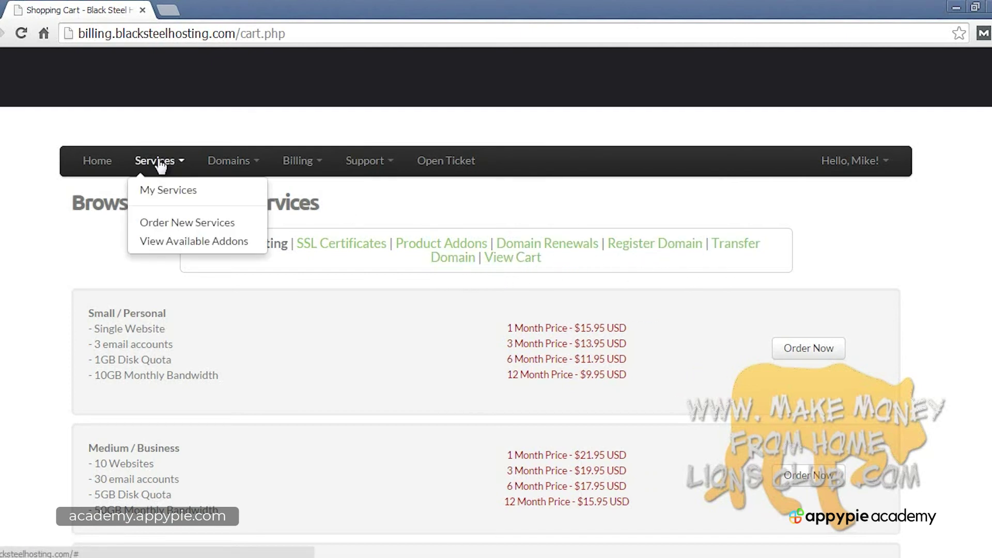
{"action": "left_click", "coordinate": [172, 239]}
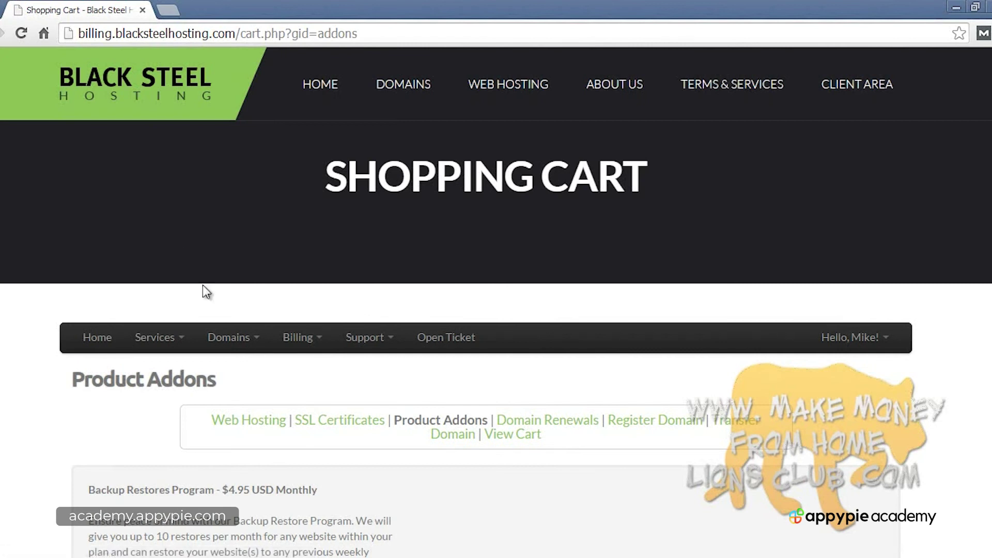
{"action": "scroll", "coordinate": [203, 284], "scroll_direction": "down", "scroll_amount": 5}
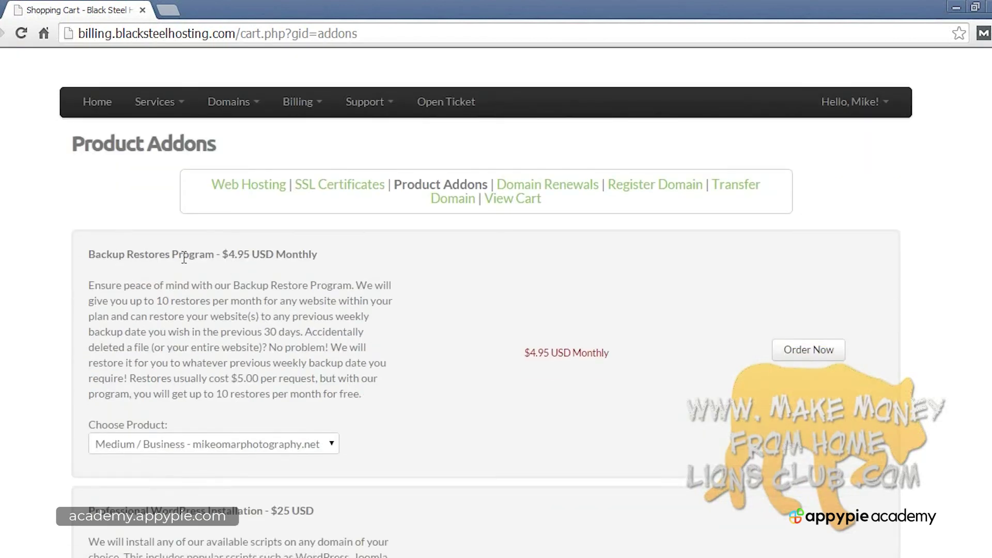
{"action": "scroll", "coordinate": [327, 288], "scroll_direction": "down", "scroll_amount": 3}
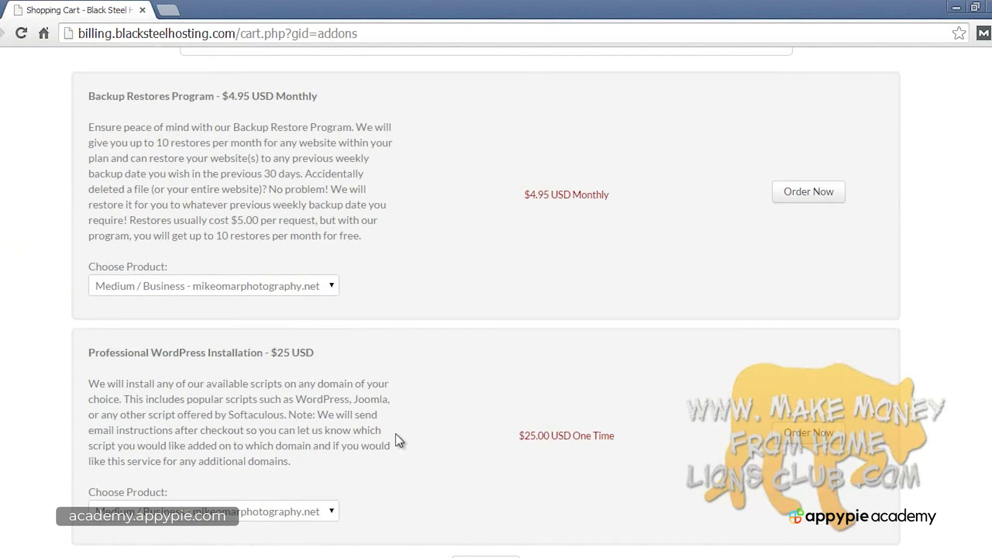
{"action": "scroll", "coordinate": [400, 437], "scroll_direction": "up", "scroll_amount": 8}
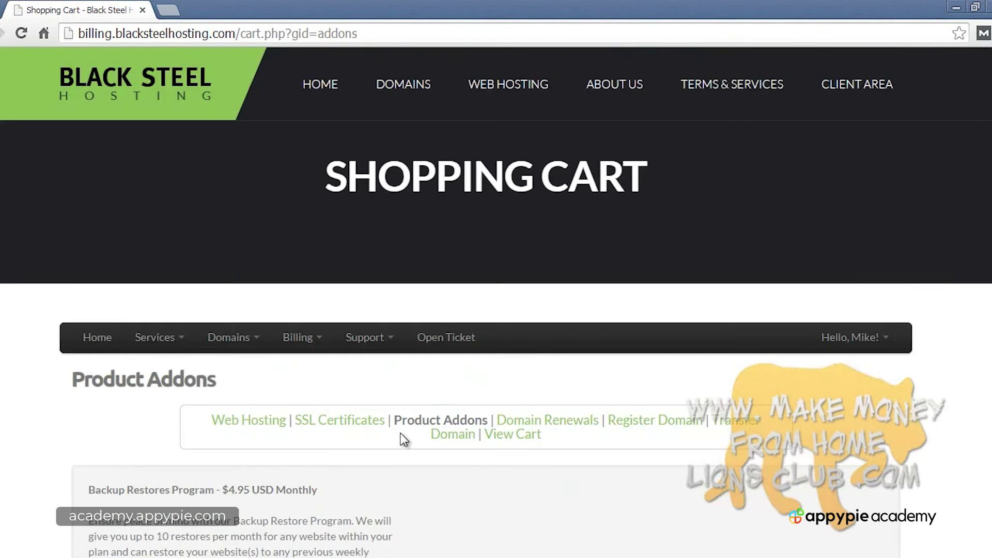
Look over the Domains, Billing and Support menus, then return to My Services
{"action": "left_click", "coordinate": [243, 341]}
{"action": "left_click", "coordinate": [302, 341]}
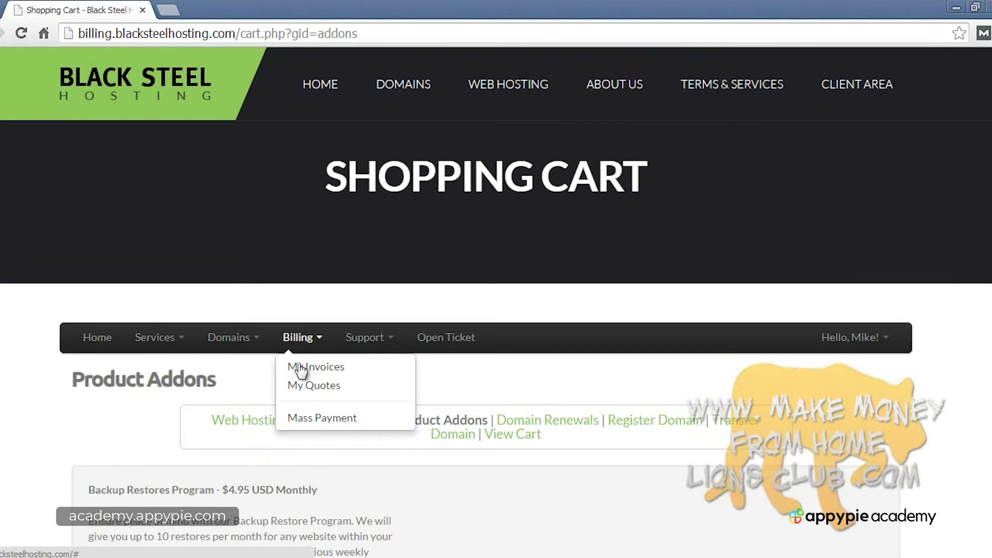
{"action": "left_click", "coordinate": [357, 340]}
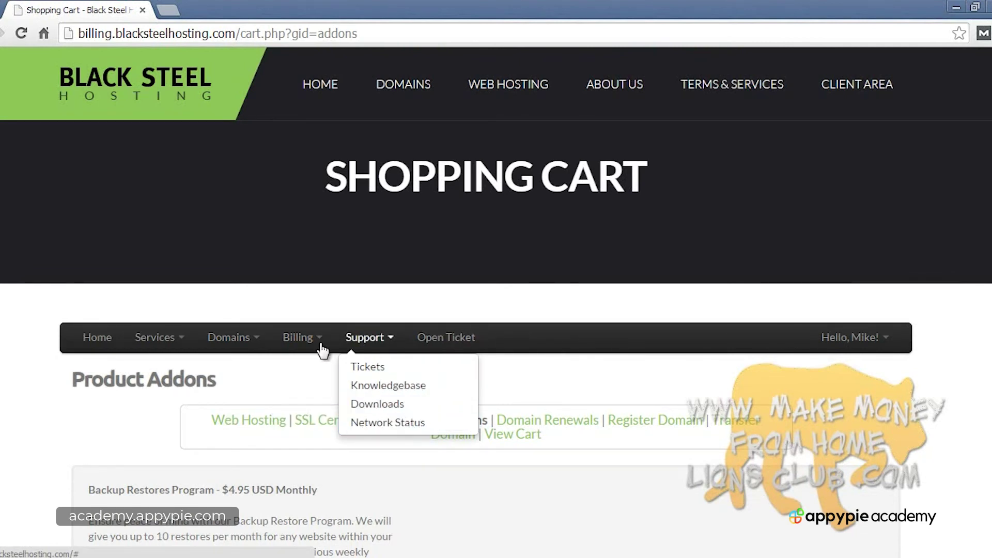
{"action": "left_click", "coordinate": [266, 386]}
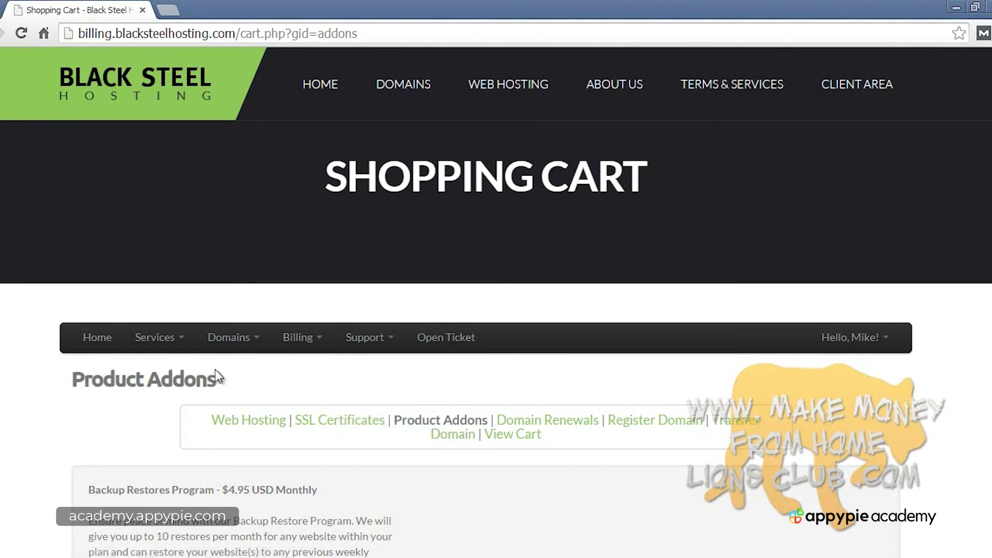
{"action": "left_click", "coordinate": [177, 339]}
{"action": "left_click", "coordinate": [176, 367]}
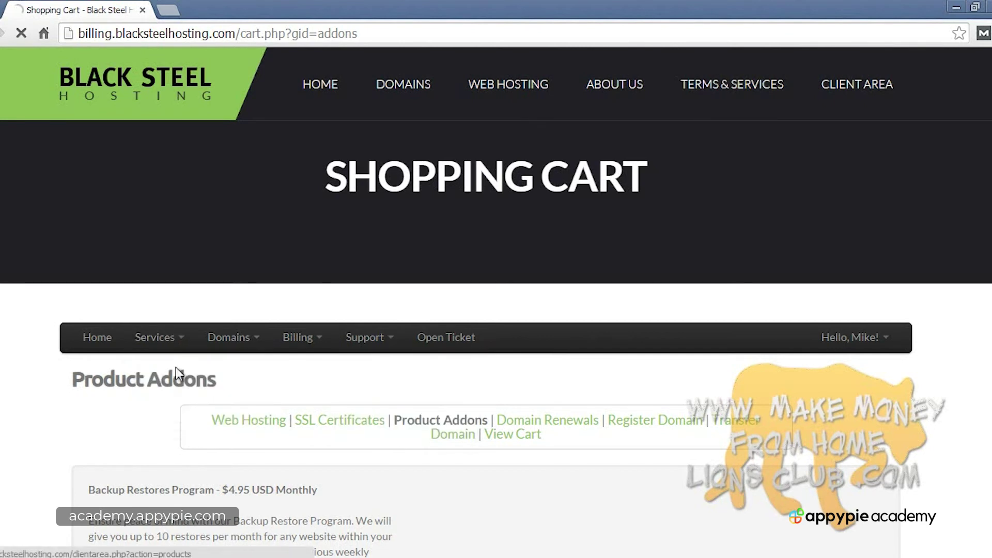
Open the Medium / Business hosting details and launch Login to cPanel in a new tab
{"action": "scroll", "coordinate": [283, 378], "scroll_direction": "down", "scroll_amount": 2}
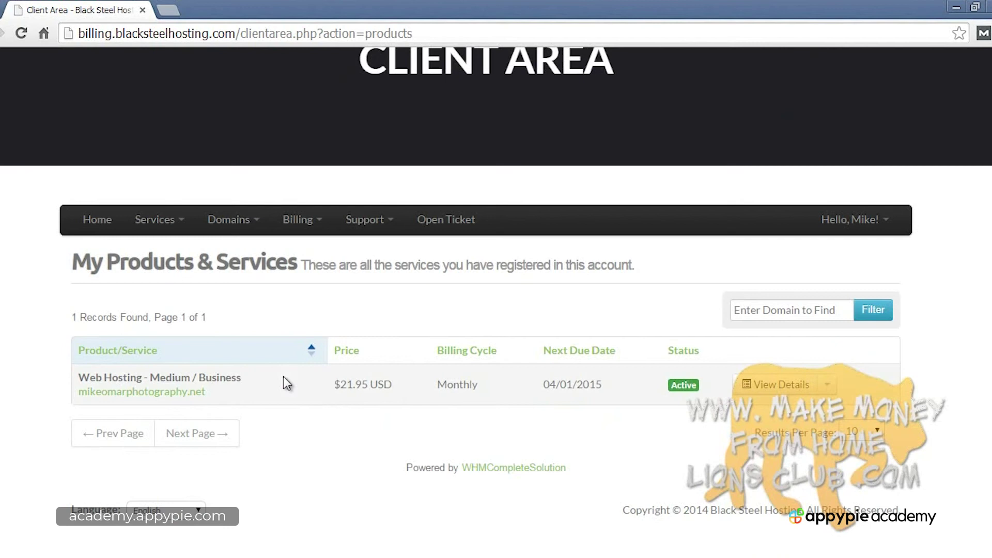
{"action": "left_click", "coordinate": [779, 390]}
{"action": "scroll", "coordinate": [585, 373], "scroll_direction": "down", "scroll_amount": 2}
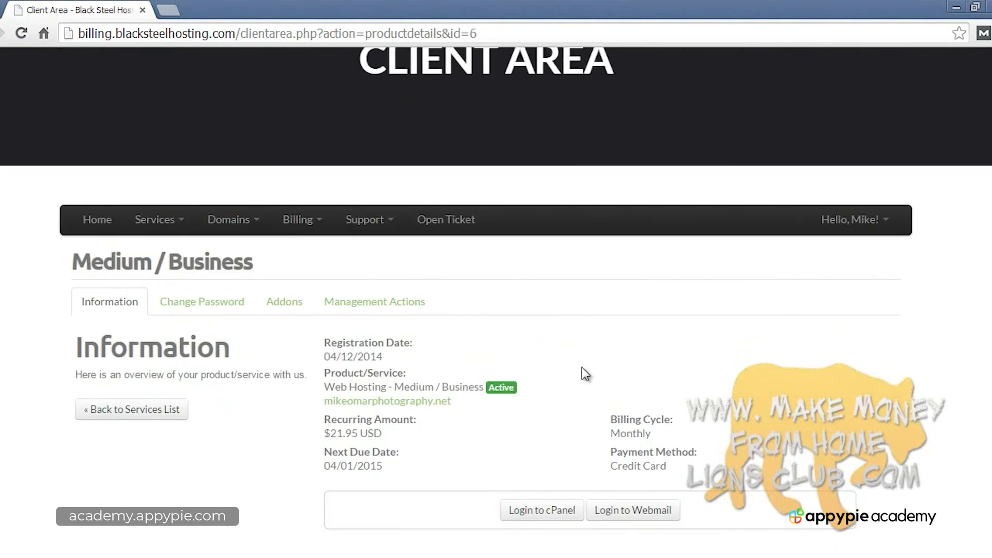
{"action": "scroll", "coordinate": [584, 373], "scroll_direction": "down", "scroll_amount": 1}
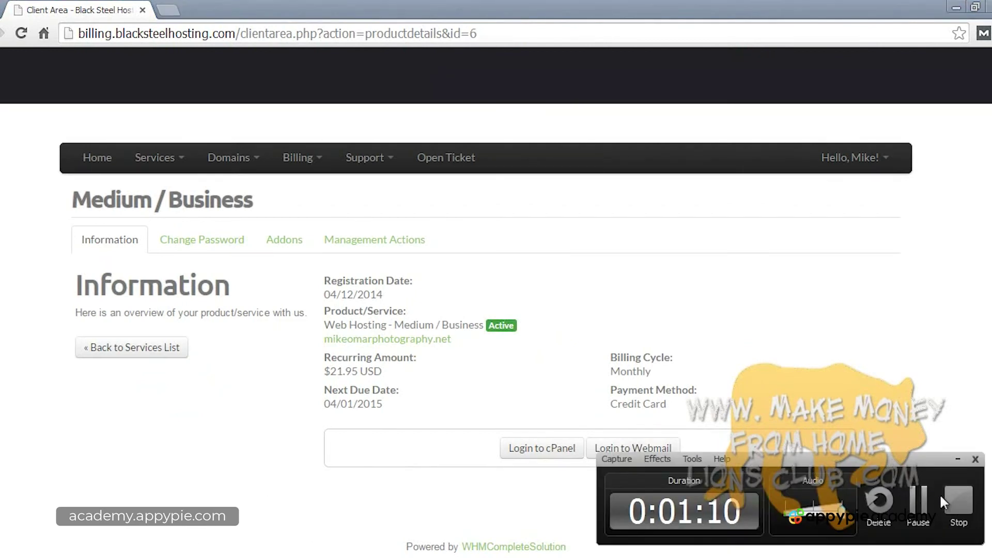
{"action": "left_click", "coordinate": [957, 498]}
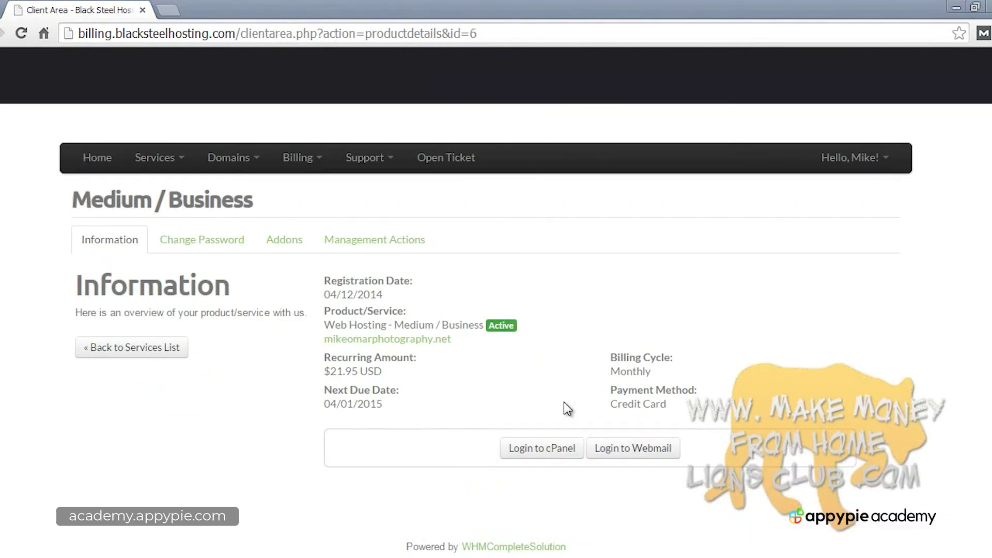
{"action": "left_click", "coordinate": [543, 451]}
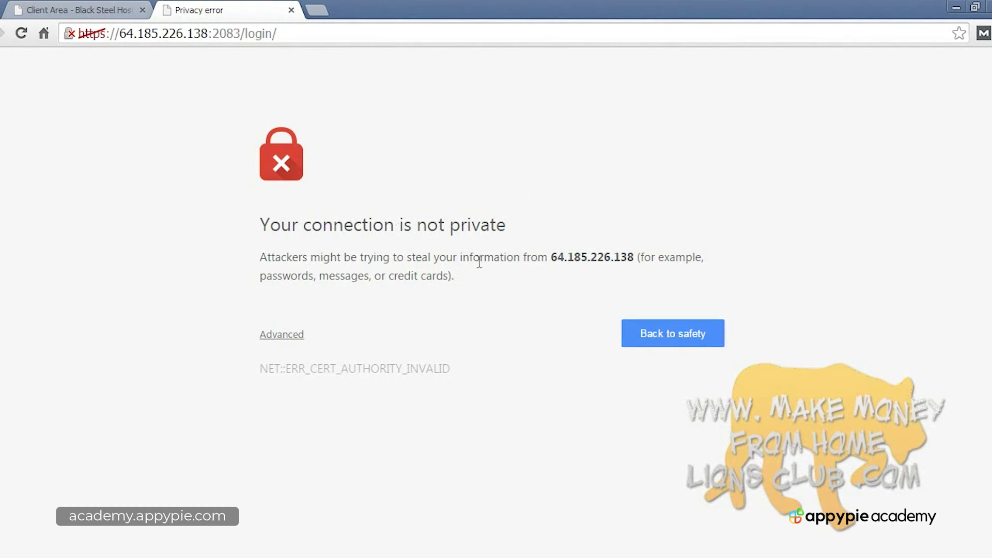
Bypass the certificate warning via Advanced and 'Proceed to 64.185.226.138 (unsafe)'
{"action": "left_click", "coordinate": [282, 335]}
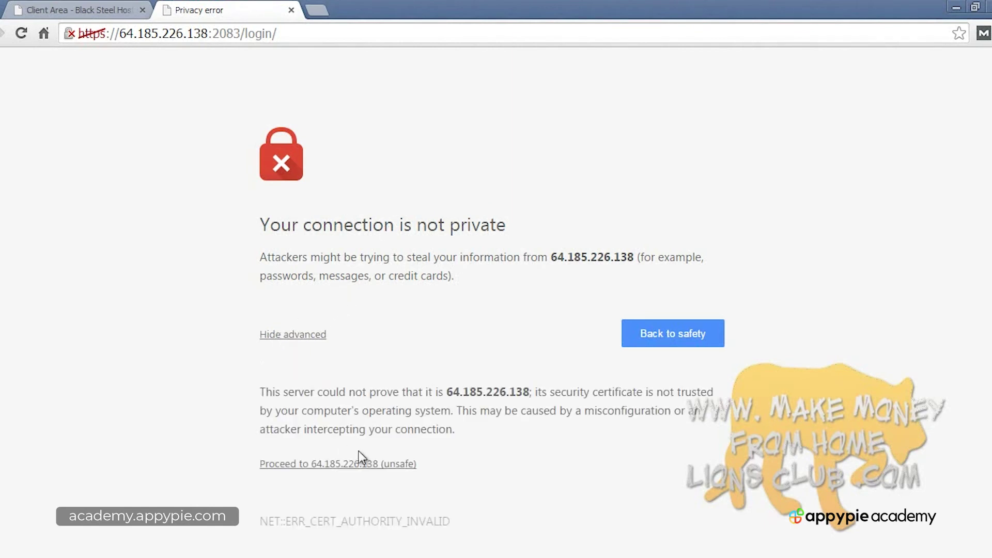
{"action": "left_click", "coordinate": [372, 465]}
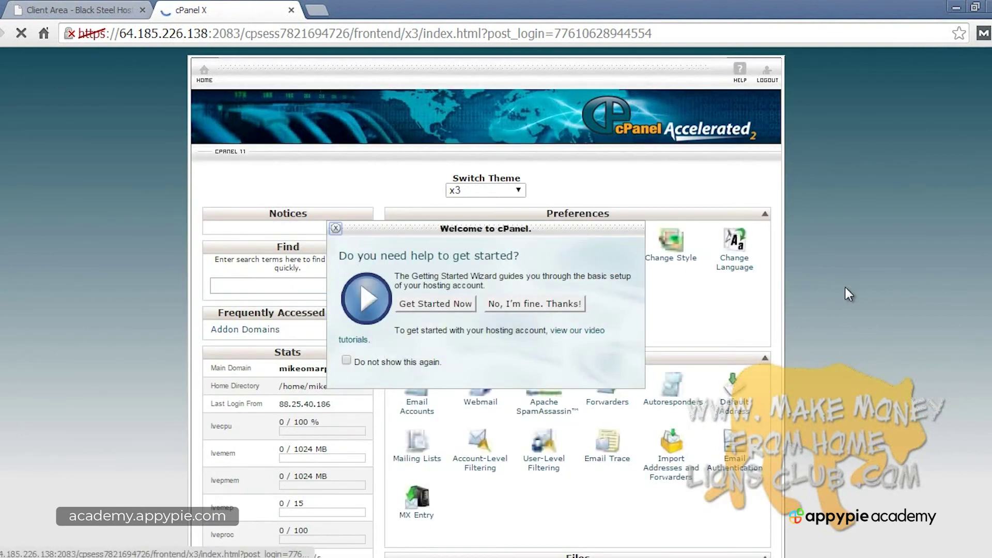
Close the Welcome to cPanel prompt and scroll down to the Softaculous Apps Installer's WordPress icon
{"action": "left_click", "coordinate": [336, 229]}
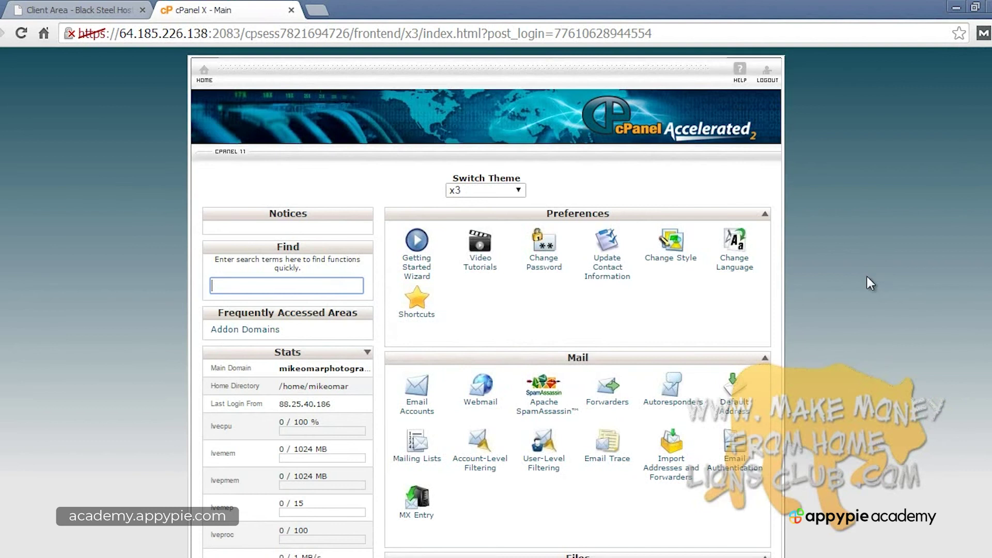
{"action": "scroll", "coordinate": [863, 284], "scroll_direction": "down", "scroll_amount": 6}
{"action": "scroll", "coordinate": [861, 296], "scroll_direction": "down", "scroll_amount": 12}
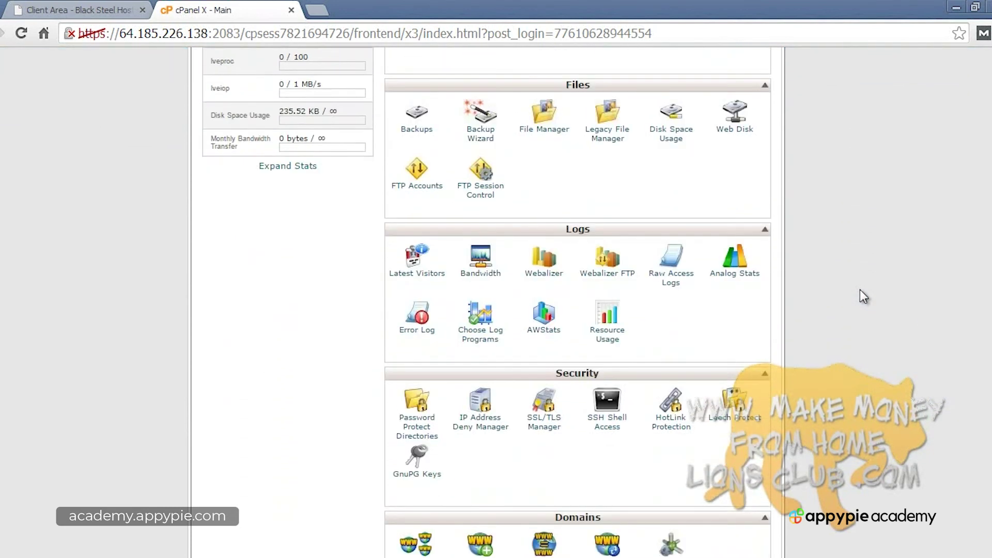
{"action": "scroll", "coordinate": [860, 295], "scroll_direction": "up", "scroll_amount": 18}
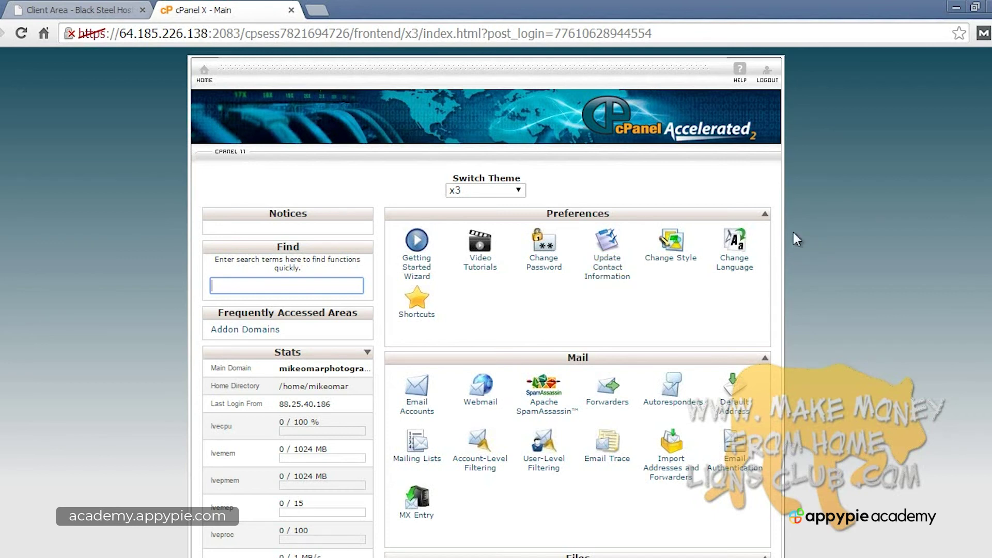
{"action": "scroll", "coordinate": [860, 345], "scroll_direction": "down", "scroll_amount": 15}
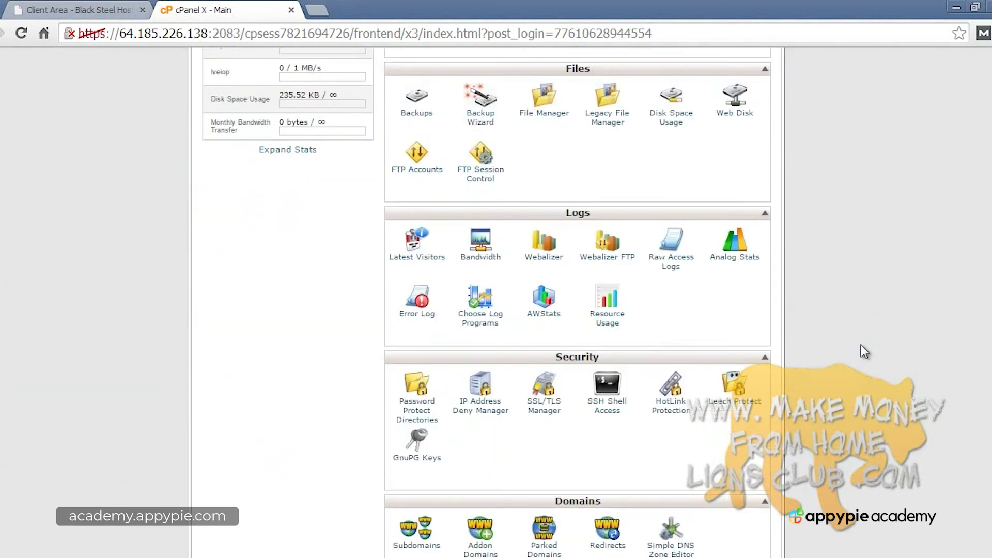
{"action": "scroll", "coordinate": [860, 346], "scroll_direction": "down", "scroll_amount": 5}
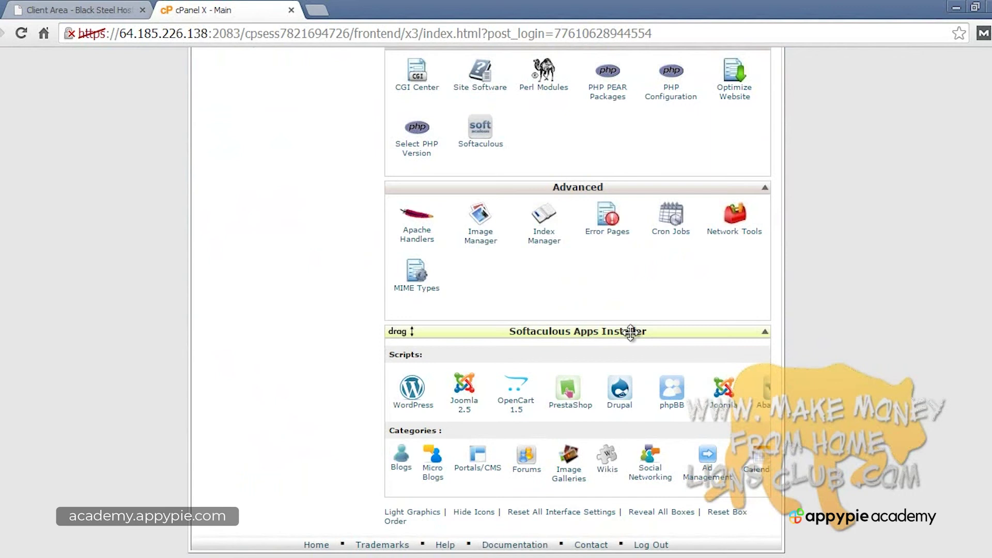
{"action": "left_click", "coordinate": [412, 387]}
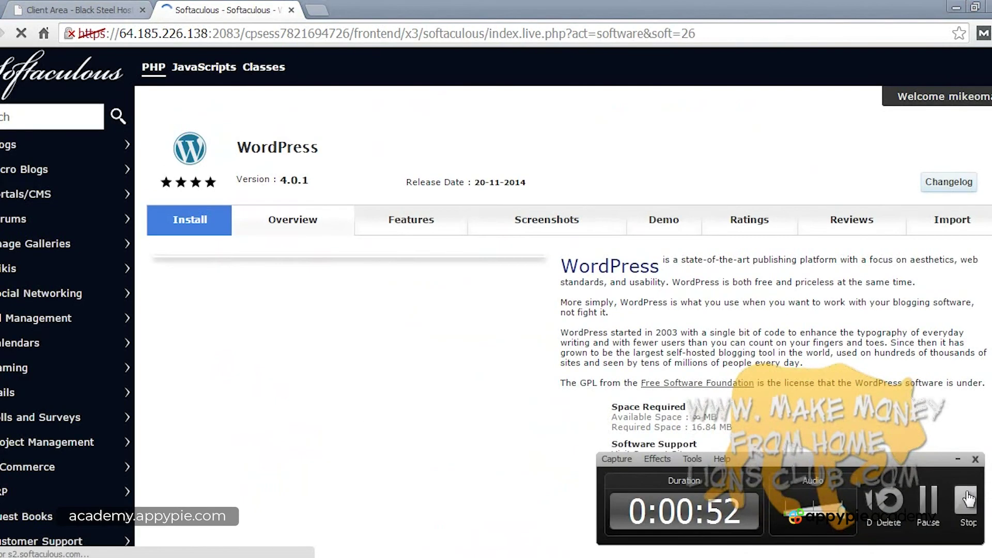
{"action": "left_click", "coordinate": [958, 459]}
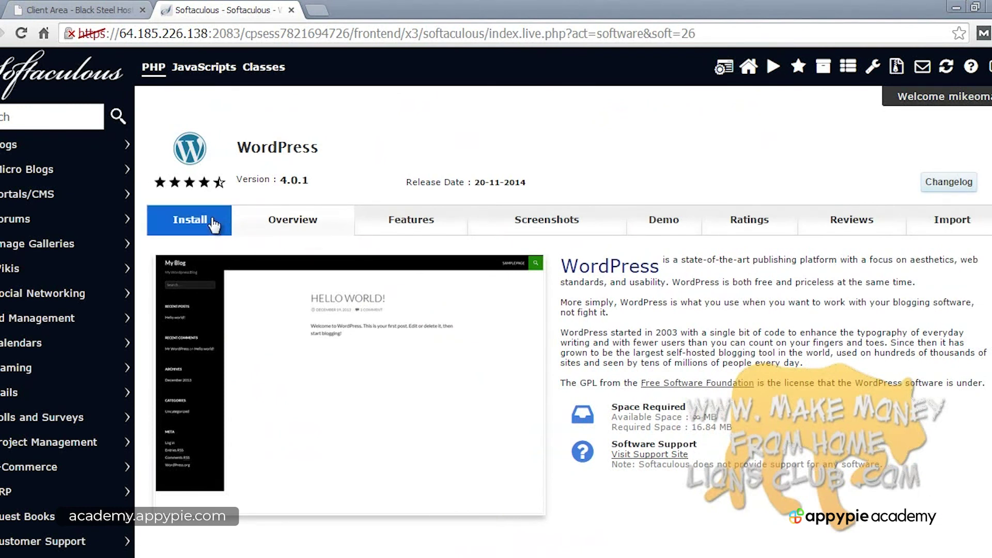
{"action": "left_click", "coordinate": [212, 222]}
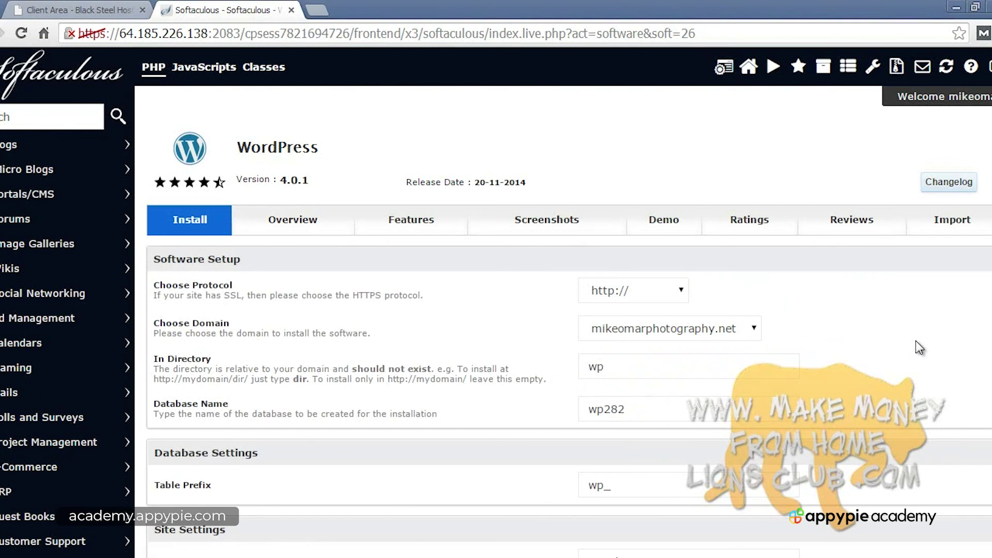
{"action": "scroll", "coordinate": [916, 342], "scroll_direction": "down", "scroll_amount": 2}
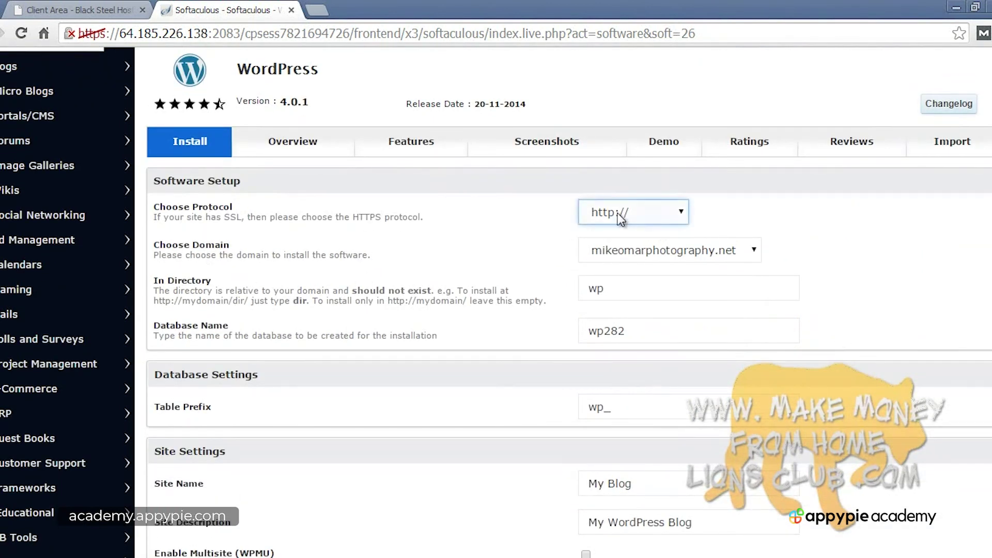
{"action": "left_click", "coordinate": [643, 215]}
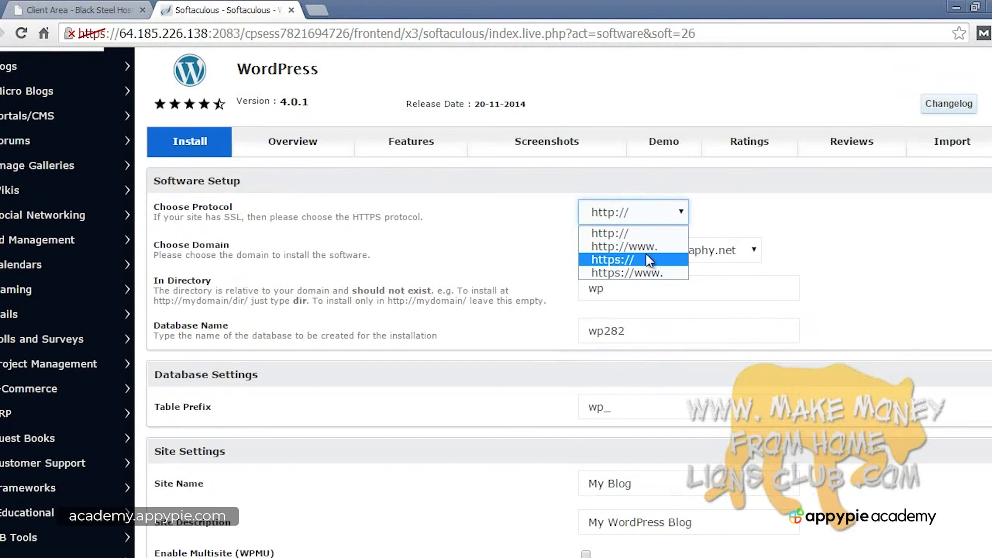
{"action": "left_click", "coordinate": [608, 235]}
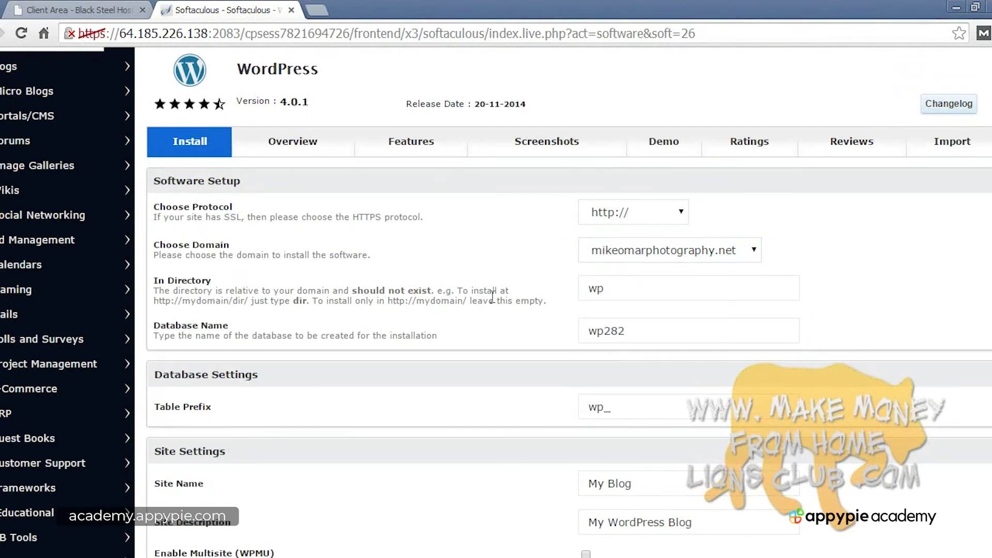
Empty the 'wp' In Directory field so WordPress installs at the domain root
{"action": "double_click", "coordinate": [594, 290]}
{"action": "key", "text": "BackSpace"}
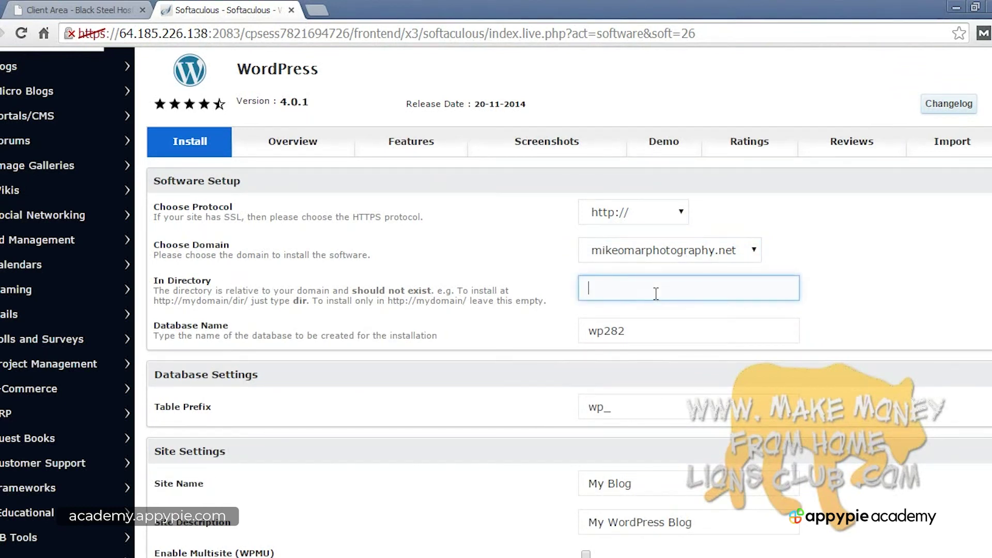
{"action": "left_click", "coordinate": [336, 348]}
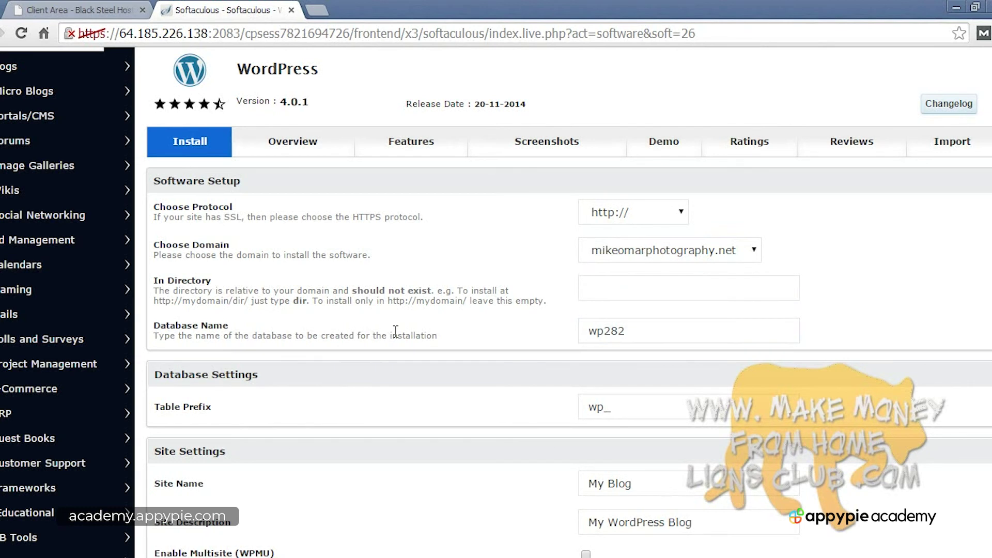
{"action": "scroll", "coordinate": [396, 331], "scroll_direction": "down", "scroll_amount": 2}
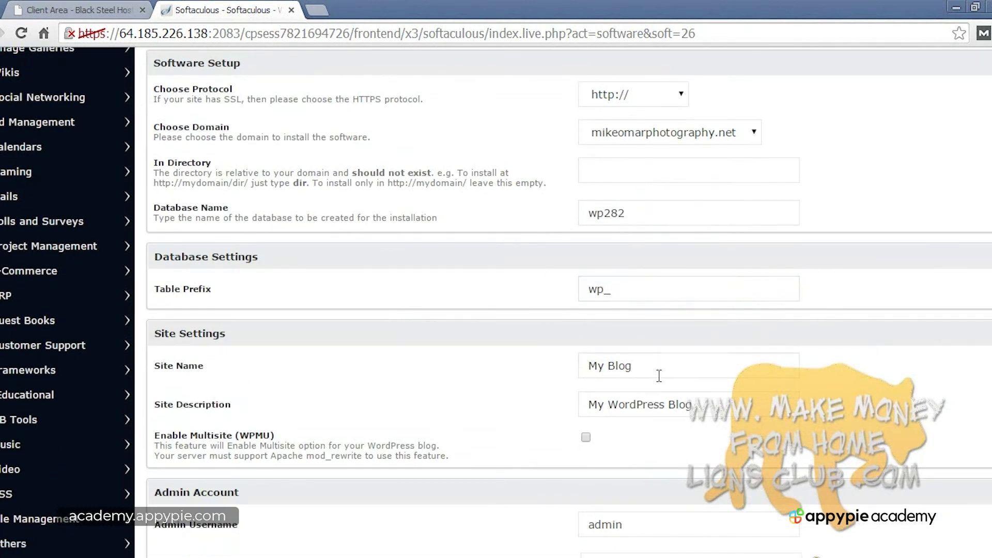
{"action": "scroll", "coordinate": [659, 376], "scroll_direction": "down", "scroll_amount": 1}
Set the site name to the business name and the description to 'For all your photography needs!'
{"action": "triple_click", "coordinate": [616, 308]}
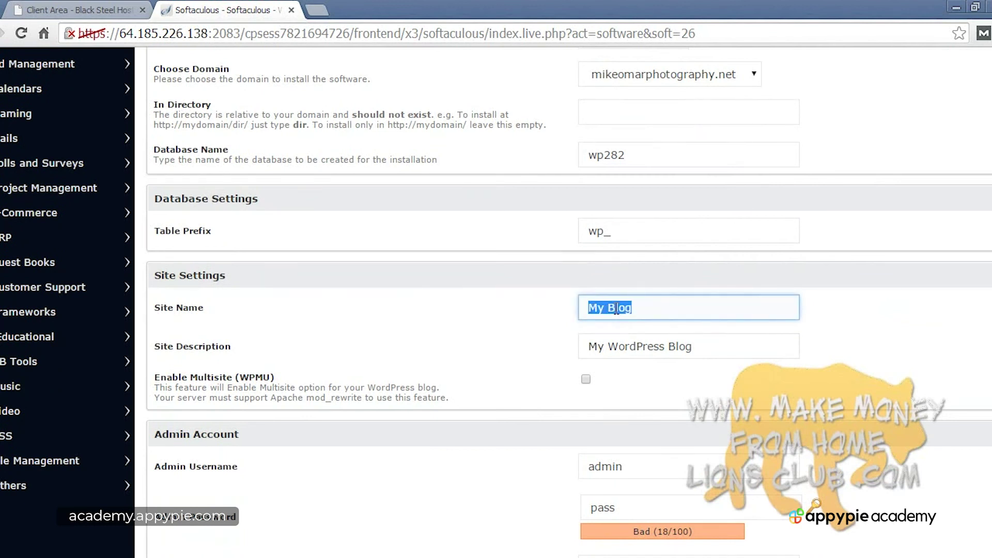
{"action": "type", "text": "Mike Omar Photography"}
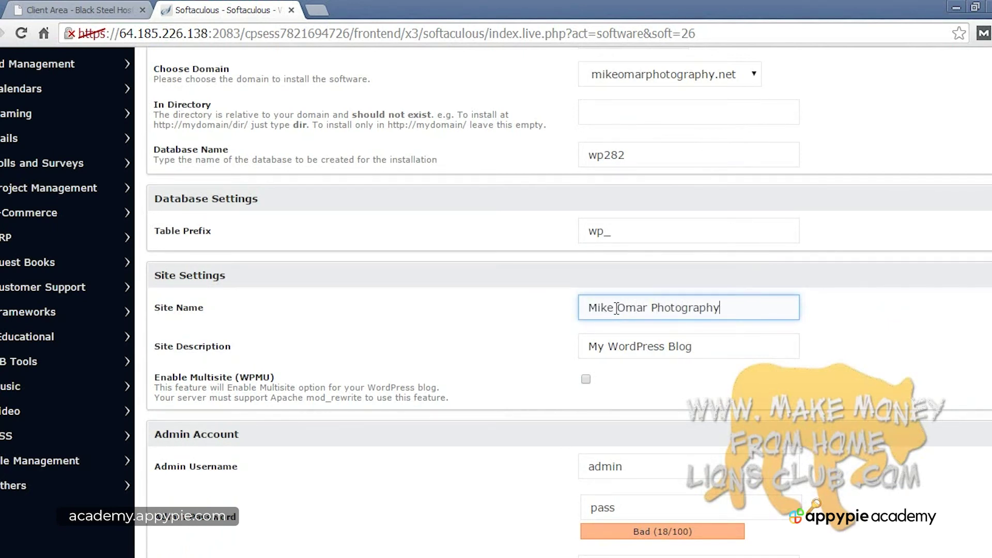
{"action": "triple_click", "coordinate": [655, 346]}
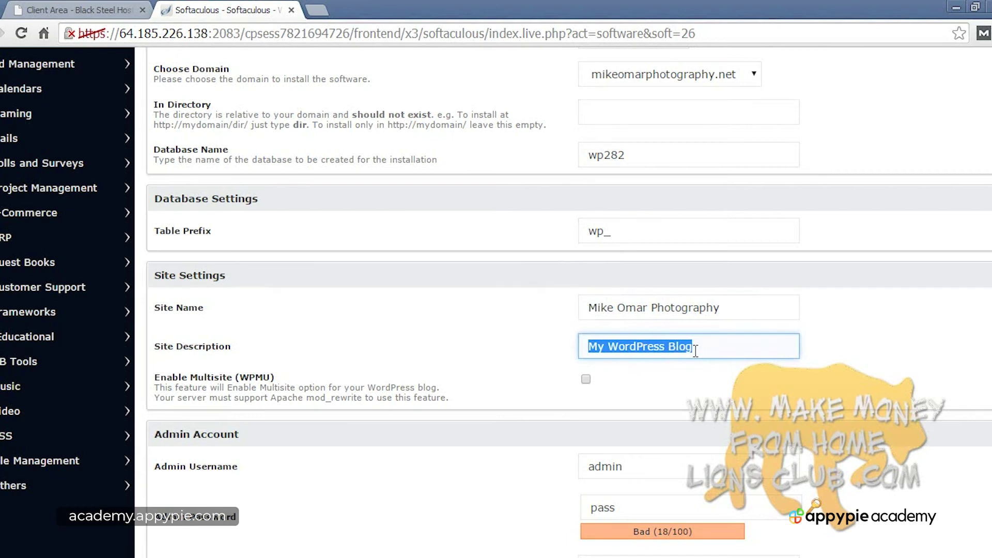
{"action": "type", "text": "My"}
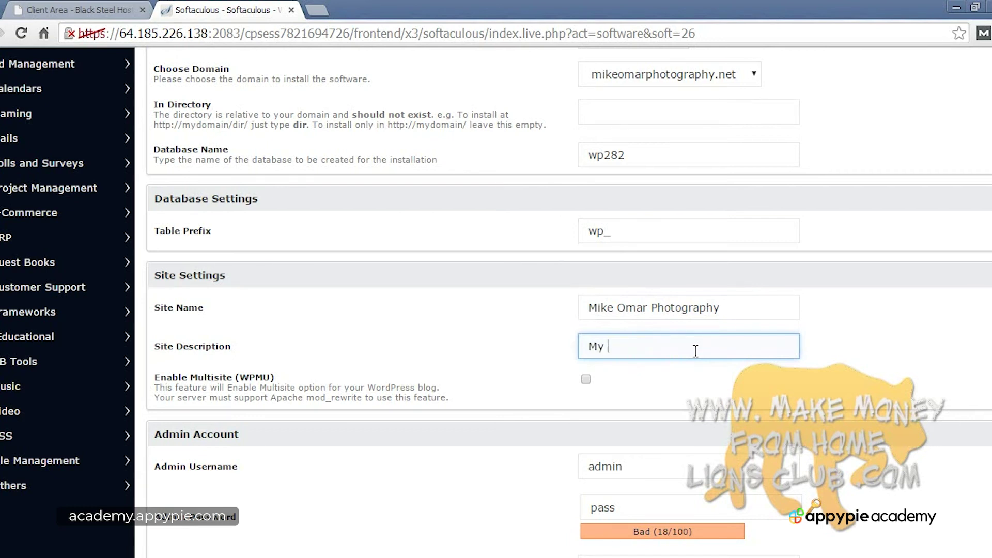
{"action": "key", "text": "BackSpace"}
{"action": "key", "text": "BackSpace"}
{"action": "type", "text": "For all your photography needs!"}
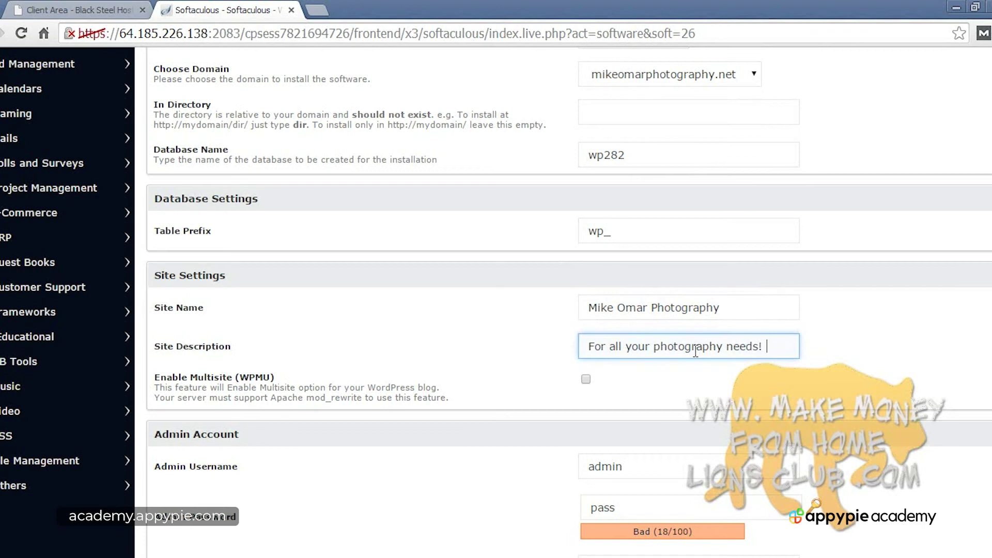
{"action": "scroll", "coordinate": [568, 356], "scroll_direction": "down", "scroll_amount": 2}
{"action": "left_click", "coordinate": [591, 353]}
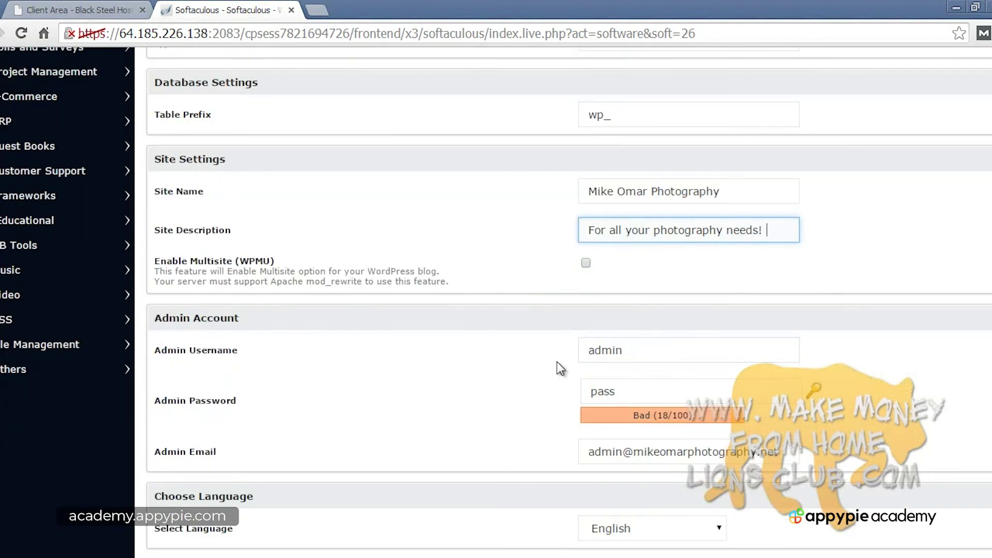
Replace the default admin username and generate a strong random admin password
{"action": "double_click", "coordinate": [598, 350]}
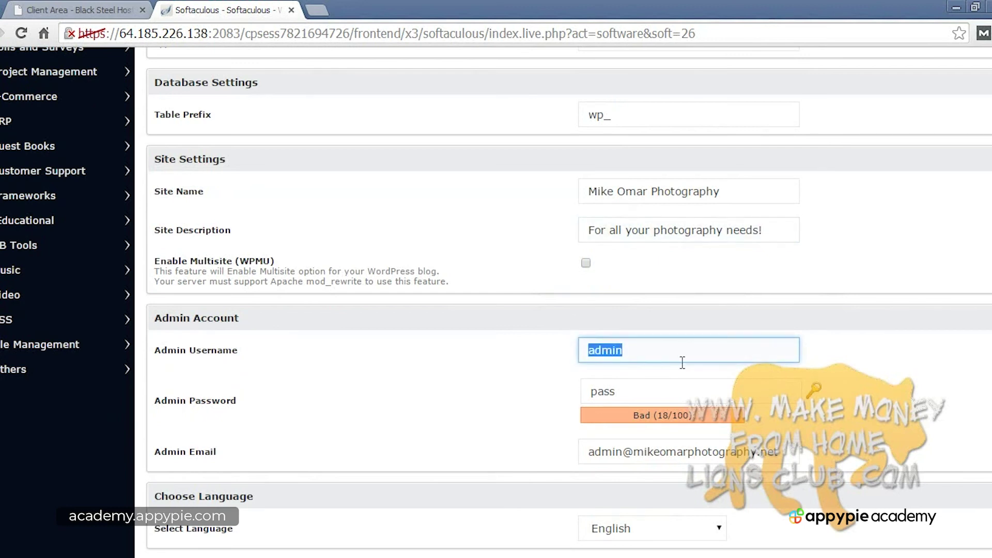
{"action": "type", "text": "mike"}
{"action": "left_click", "coordinate": [814, 389]}
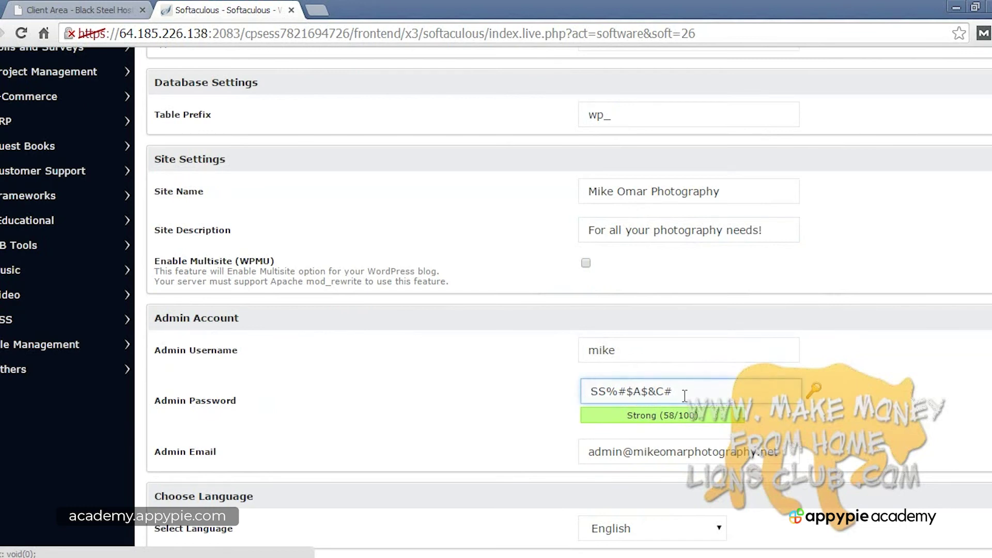
{"action": "left_click", "coordinate": [516, 398]}
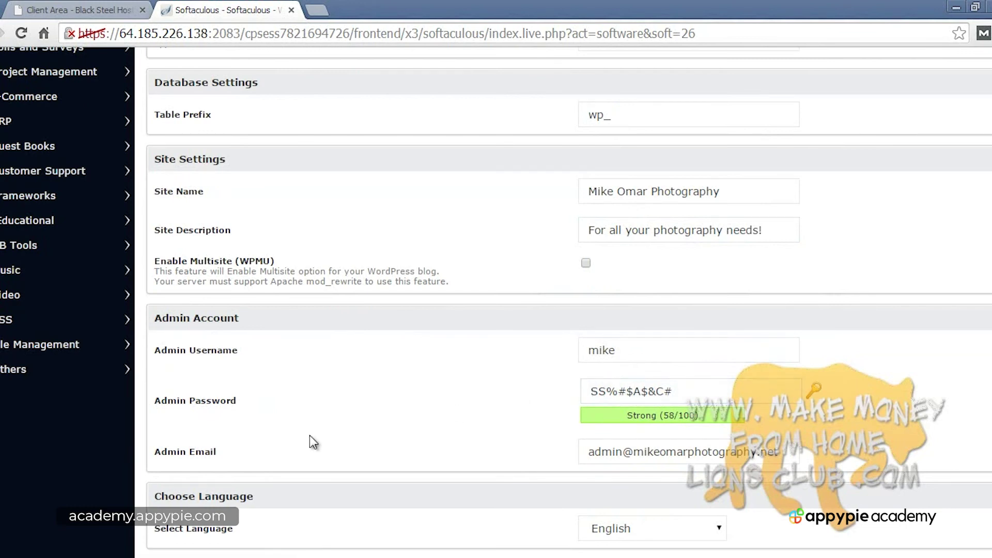
{"action": "scroll", "coordinate": [666, 450], "scroll_direction": "down", "scroll_amount": 2}
Keep the admin e-mail unchanged and English as the site language
{"action": "left_click", "coordinate": [633, 373]}
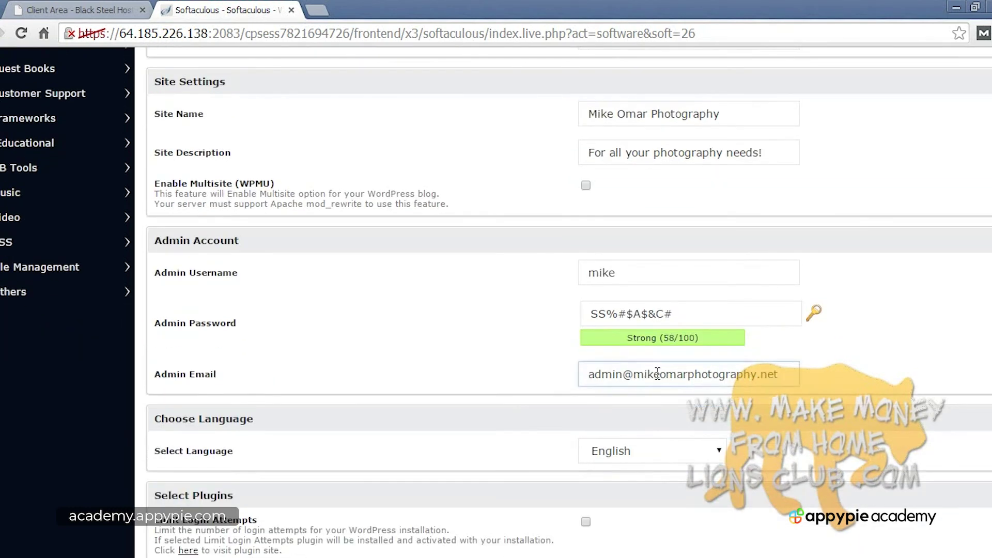
{"action": "left_click", "coordinate": [473, 399]}
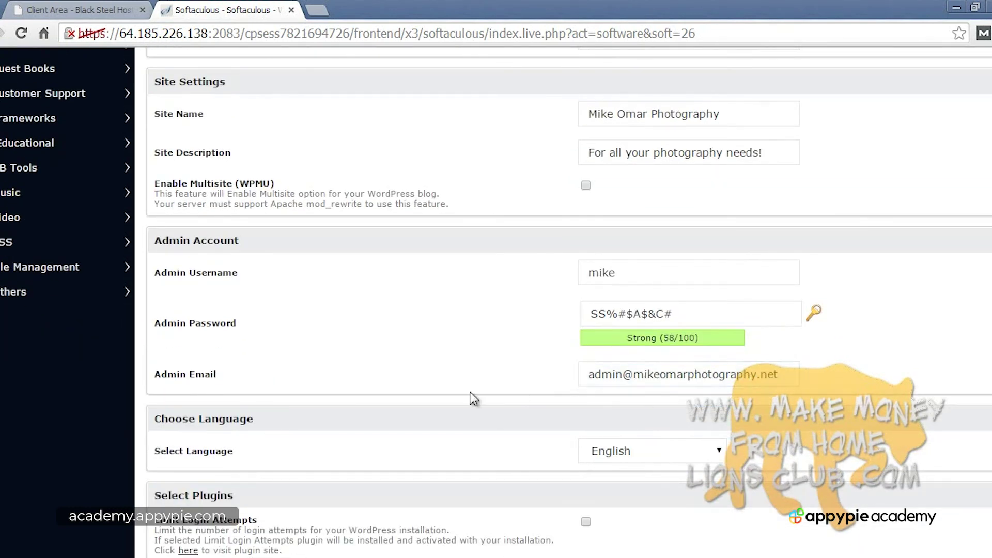
{"action": "scroll", "coordinate": [470, 399], "scroll_direction": "down", "scroll_amount": 2}
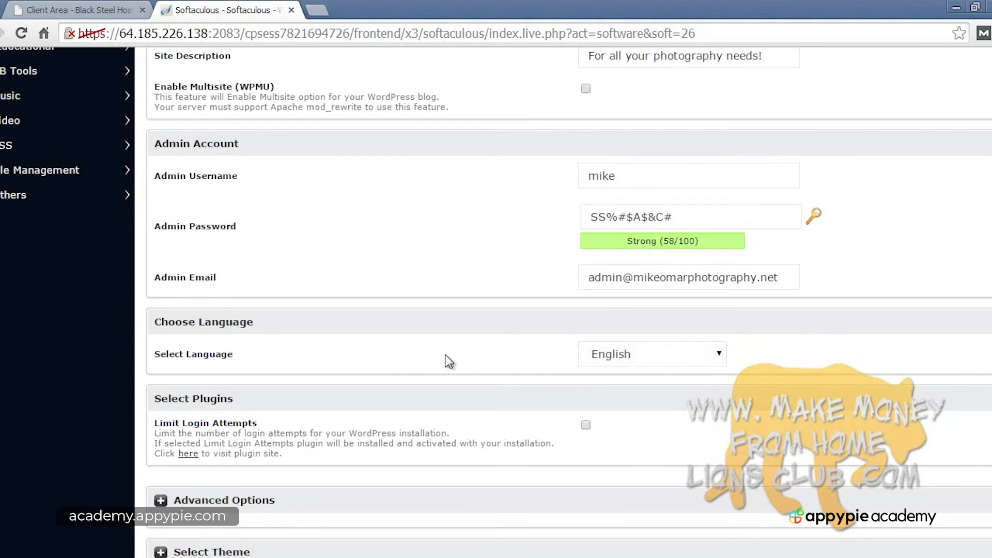
{"action": "left_click", "coordinate": [658, 358]}
{"action": "left_click", "coordinate": [658, 359]}
{"action": "left_click", "coordinate": [483, 364]}
Tick the Limit Login Attempts plugin and recheck the admin username and password
{"action": "scroll", "coordinate": [483, 364], "scroll_direction": "down", "scroll_amount": 1}
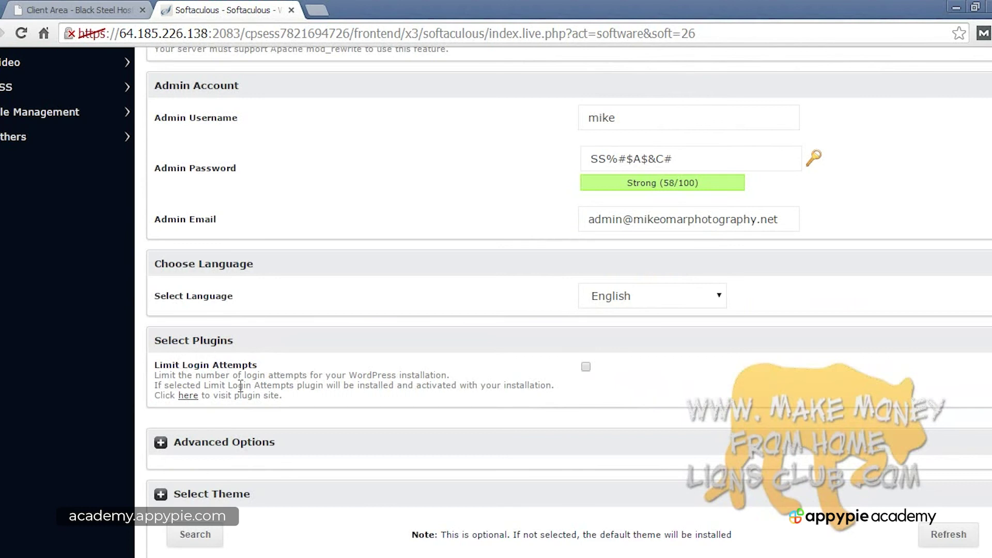
{"action": "left_click", "coordinate": [586, 367]}
{"action": "left_click", "coordinate": [593, 120]}
{"action": "left_click", "coordinate": [653, 157]}
{"action": "left_click", "coordinate": [443, 351]}
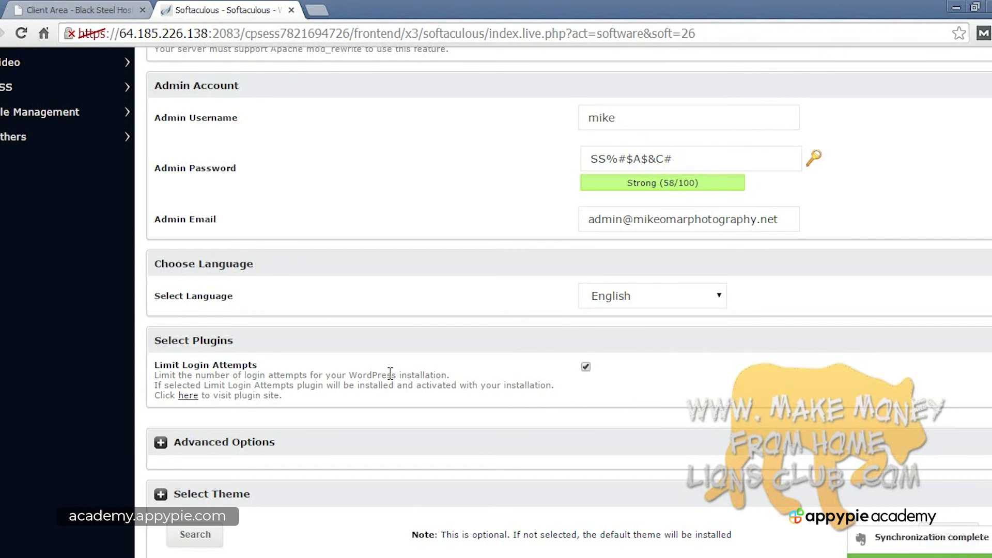
{"action": "left_click", "coordinate": [616, 148]}
{"action": "left_click", "coordinate": [447, 188]}
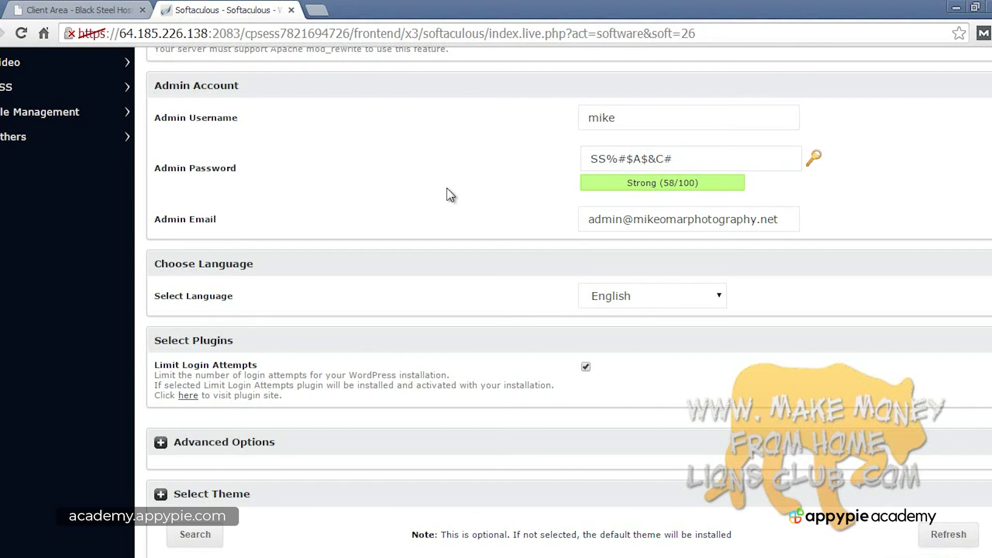
{"action": "scroll", "coordinate": [447, 190], "scroll_direction": "down", "scroll_amount": 3}
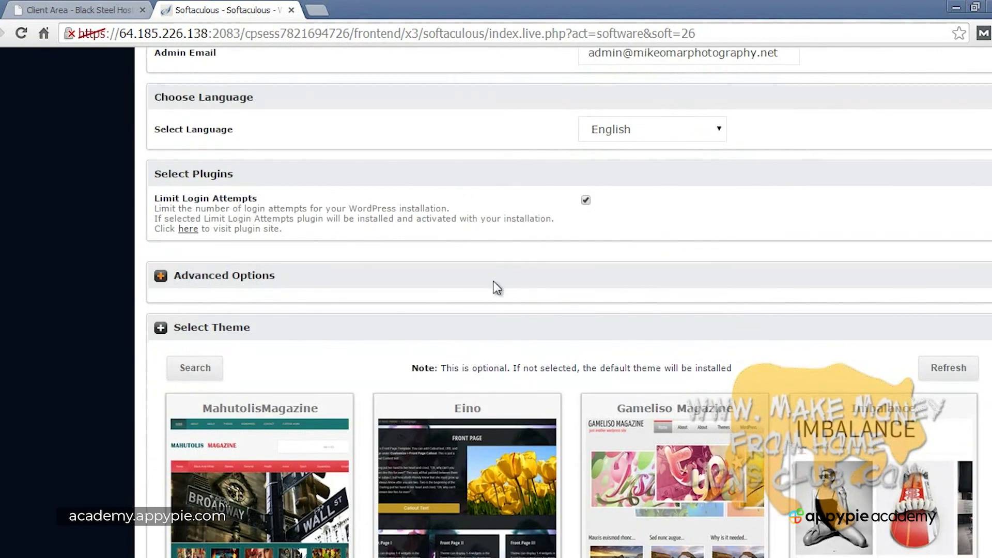
Expand Advanced Options and tick Auto Upgrade
{"action": "left_click", "coordinate": [161, 276]}
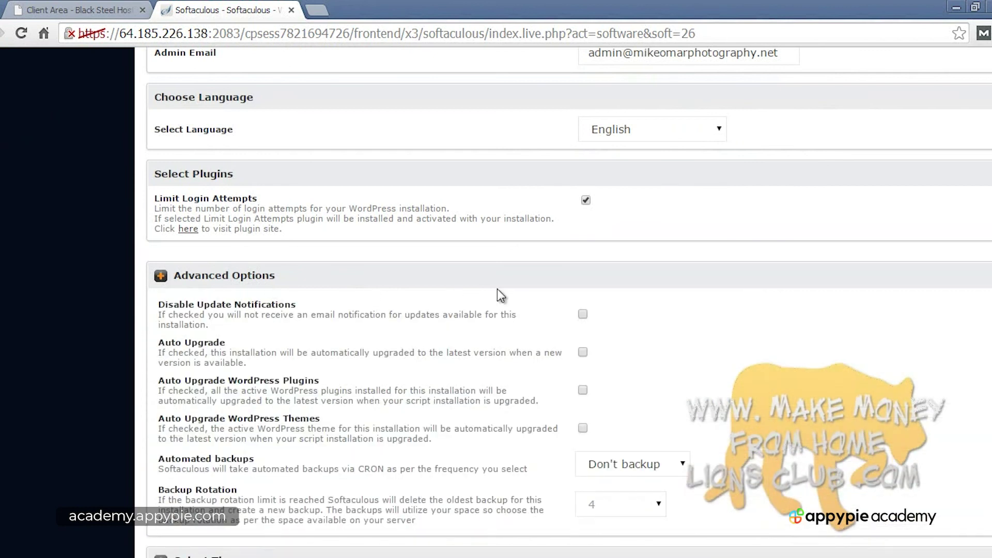
{"action": "scroll", "coordinate": [498, 292], "scroll_direction": "down", "scroll_amount": 2}
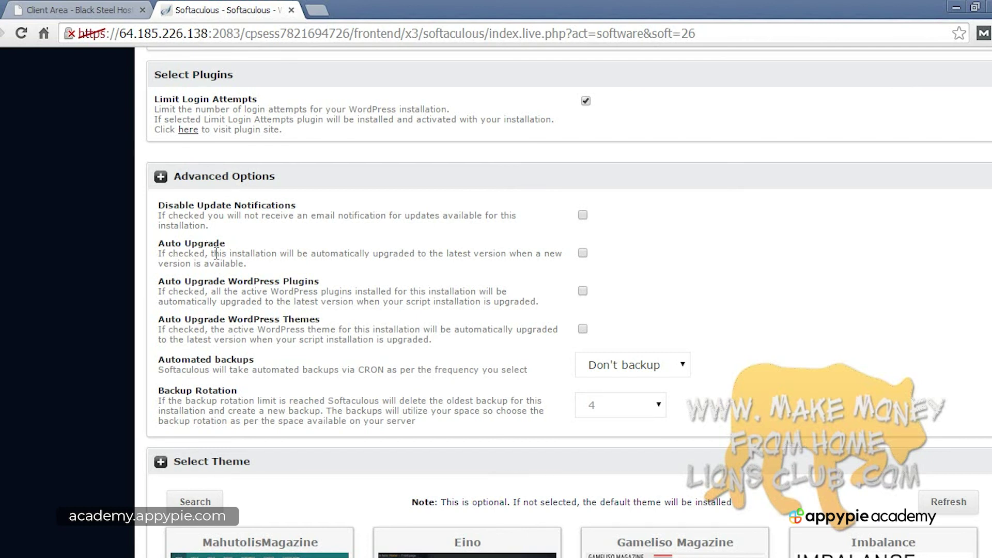
{"action": "left_click", "coordinate": [582, 252]}
Set automated backups to once a week, keeping backup rotation at 4
{"action": "scroll", "coordinate": [381, 370], "scroll_direction": "down", "scroll_amount": 2}
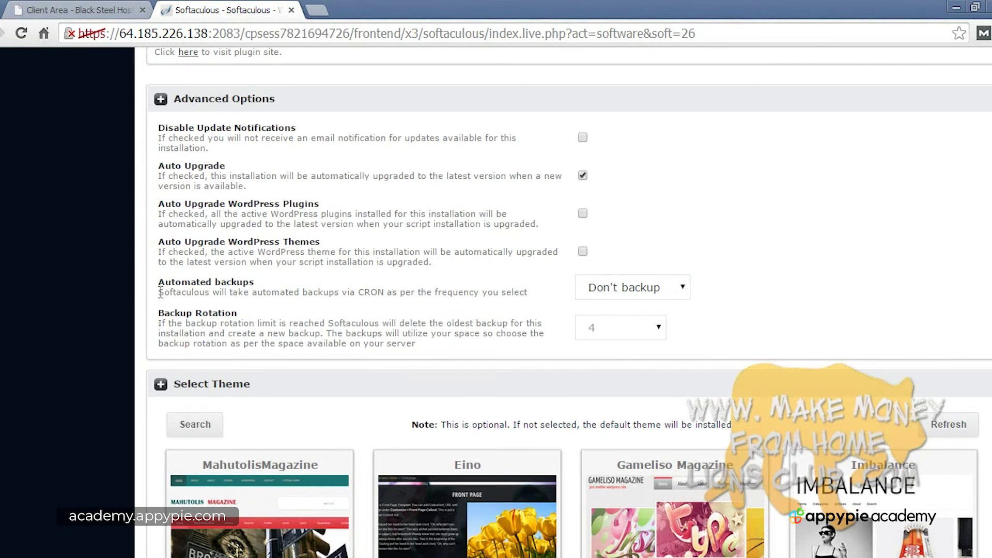
{"action": "left_click", "coordinate": [605, 289]}
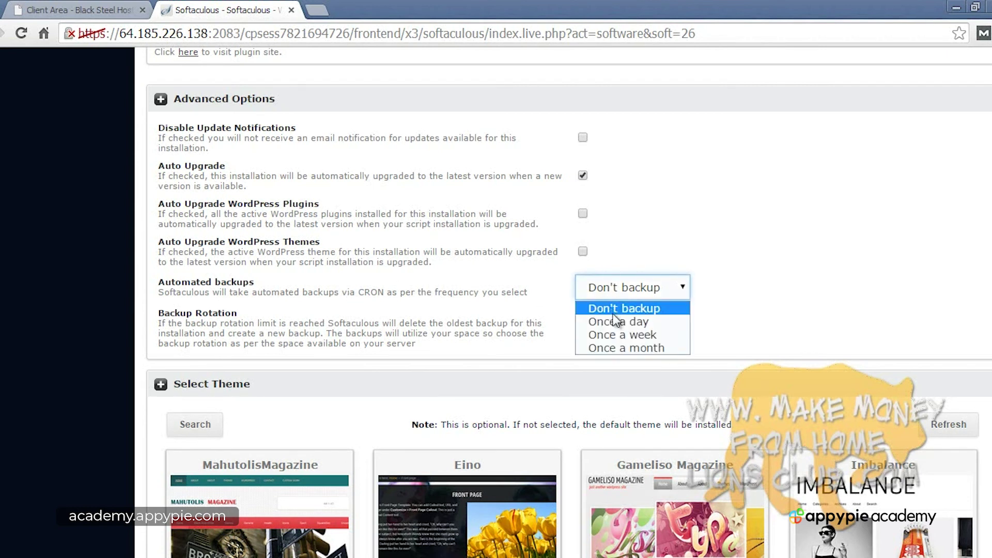
{"action": "left_click", "coordinate": [621, 333]}
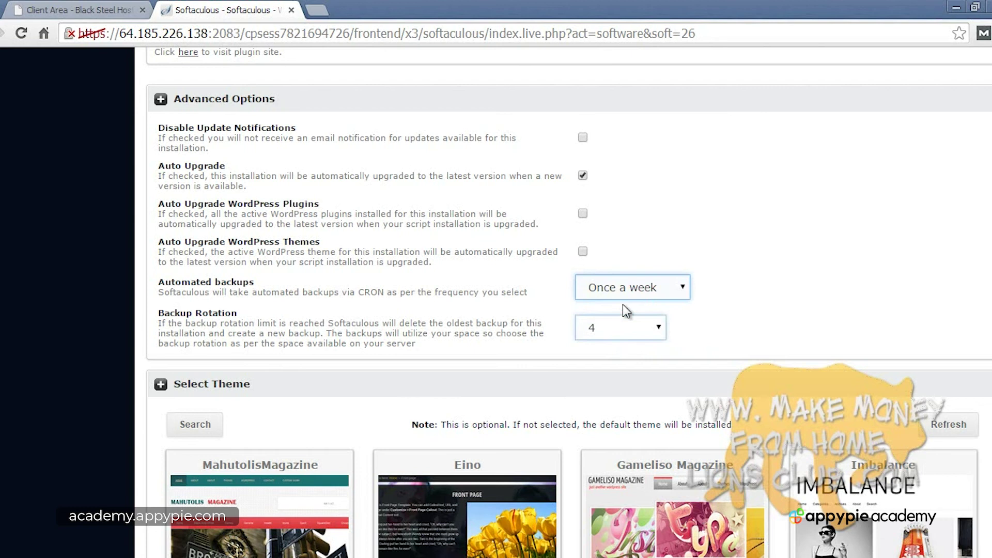
{"action": "left_click", "coordinate": [476, 296]}
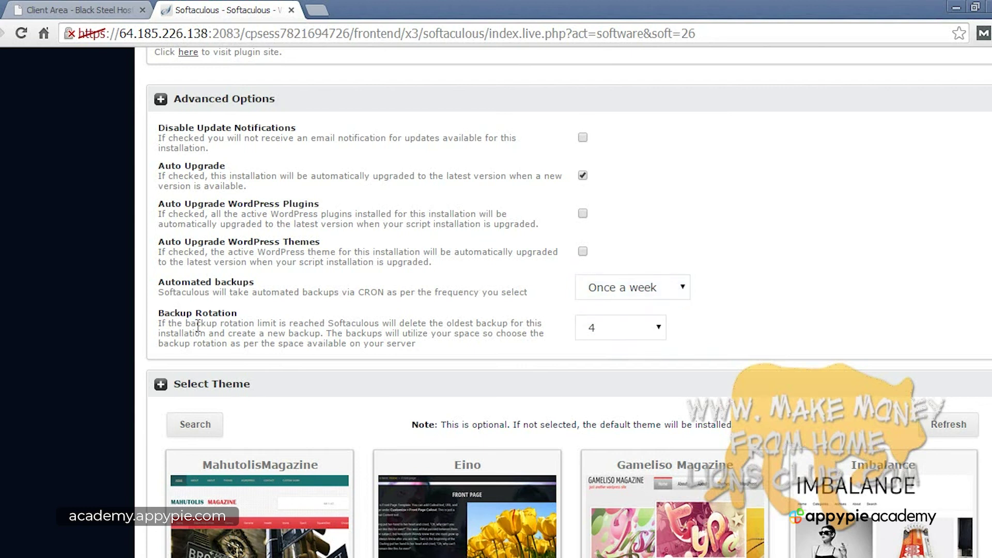
{"action": "left_click", "coordinate": [636, 322]}
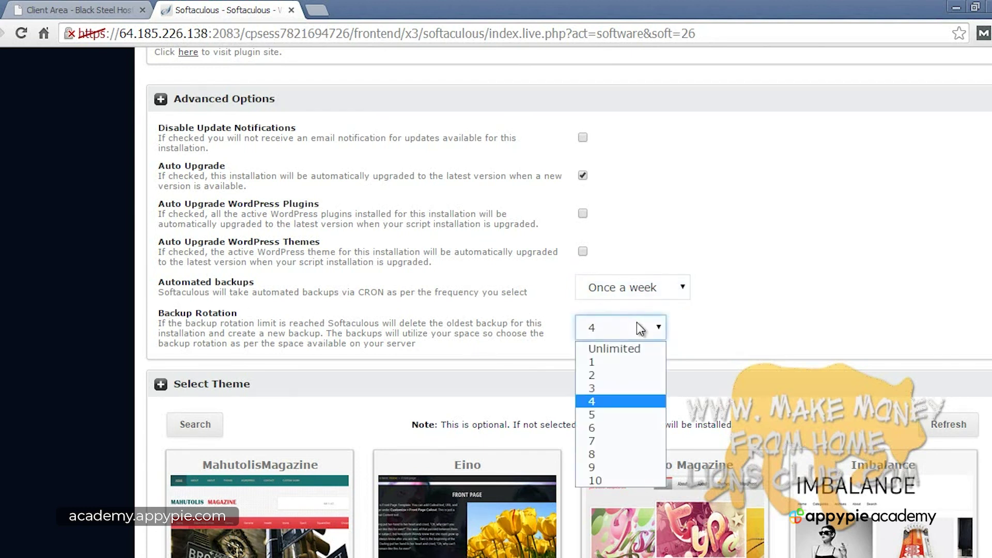
{"action": "left_click", "coordinate": [636, 321]}
{"action": "left_click", "coordinate": [625, 295]}
{"action": "left_click", "coordinate": [625, 297]}
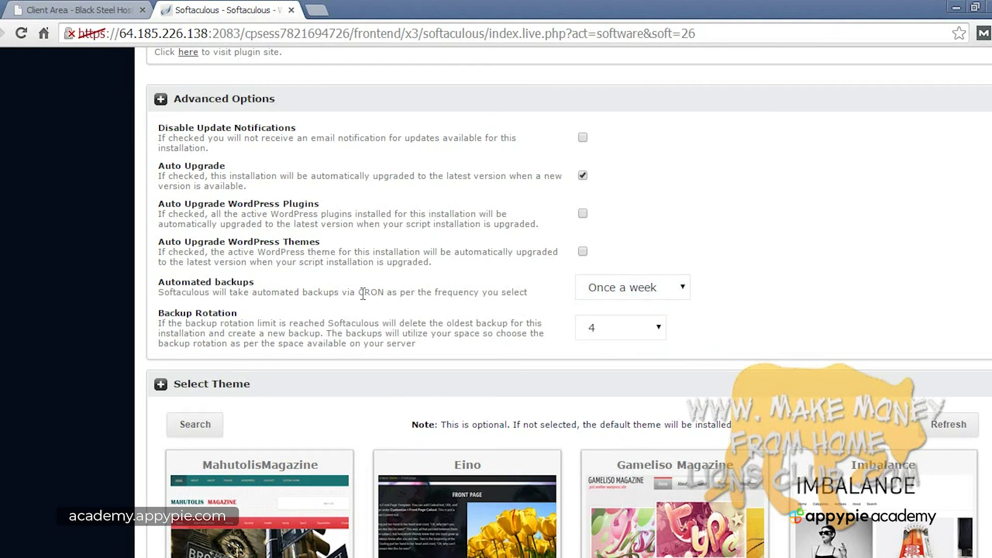
{"action": "left_click_drag", "start_coordinate": [359, 293], "coordinate": [383, 293]}
{"action": "left_click", "coordinate": [358, 285]}
{"action": "scroll", "coordinate": [476, 310], "scroll_direction": "down", "scroll_amount": 3}
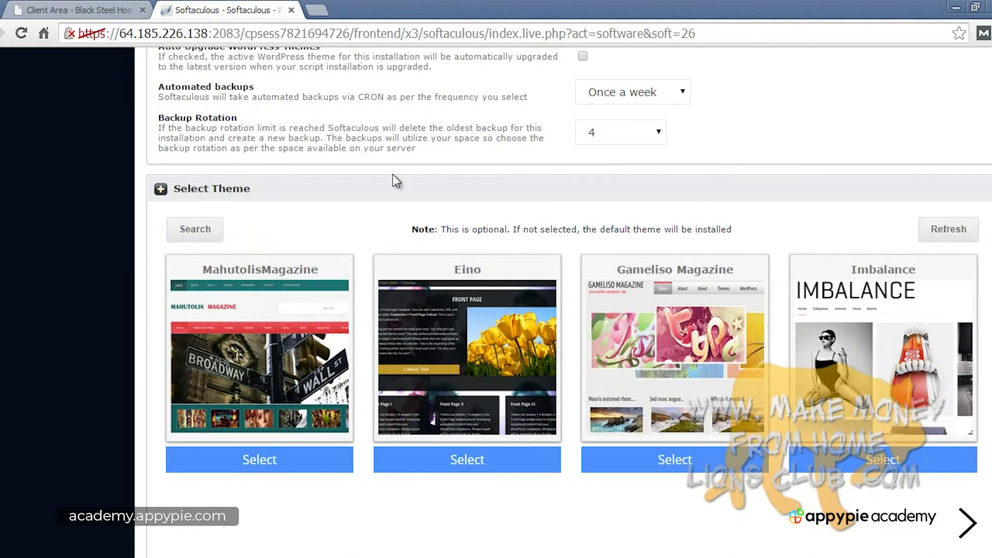
Scroll through the Select Theme section of the WordPress install page
{"action": "scroll", "coordinate": [403, 226], "scroll_direction": "down", "scroll_amount": 3}
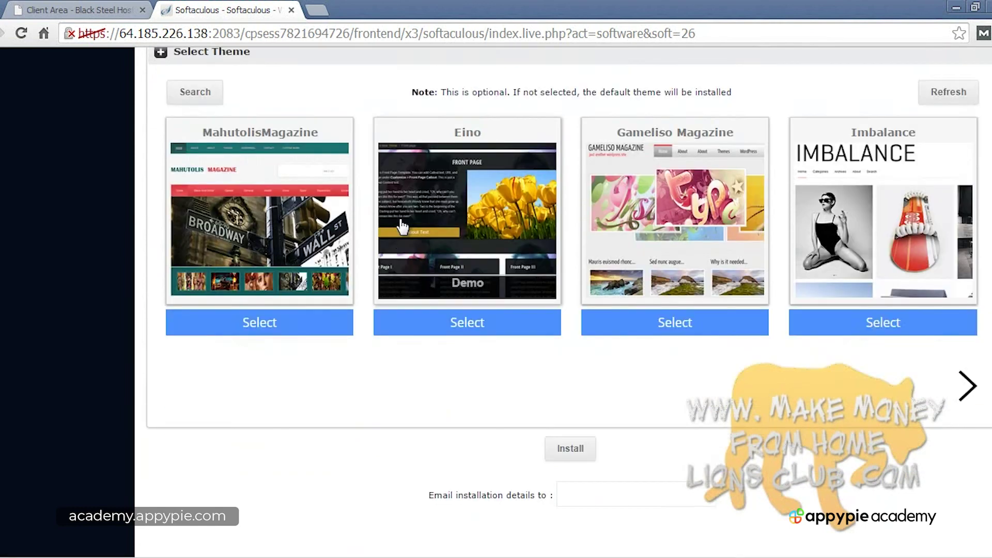
{"action": "scroll", "coordinate": [482, 287], "scroll_direction": "up", "scroll_amount": 12}
{"action": "scroll", "coordinate": [495, 292], "scroll_direction": "down", "scroll_amount": 10}
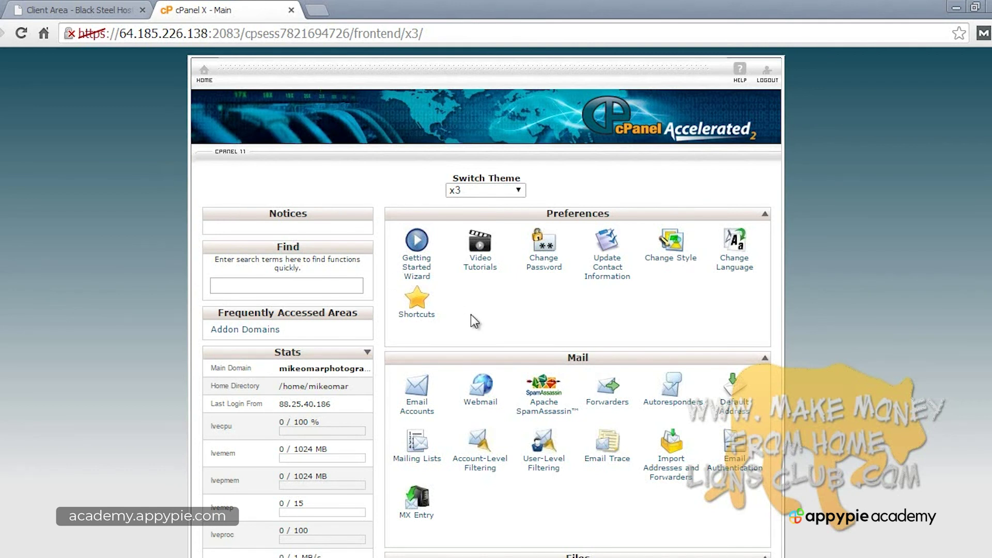
{"action": "scroll", "coordinate": [842, 312], "scroll_direction": "down", "scroll_amount": 15}
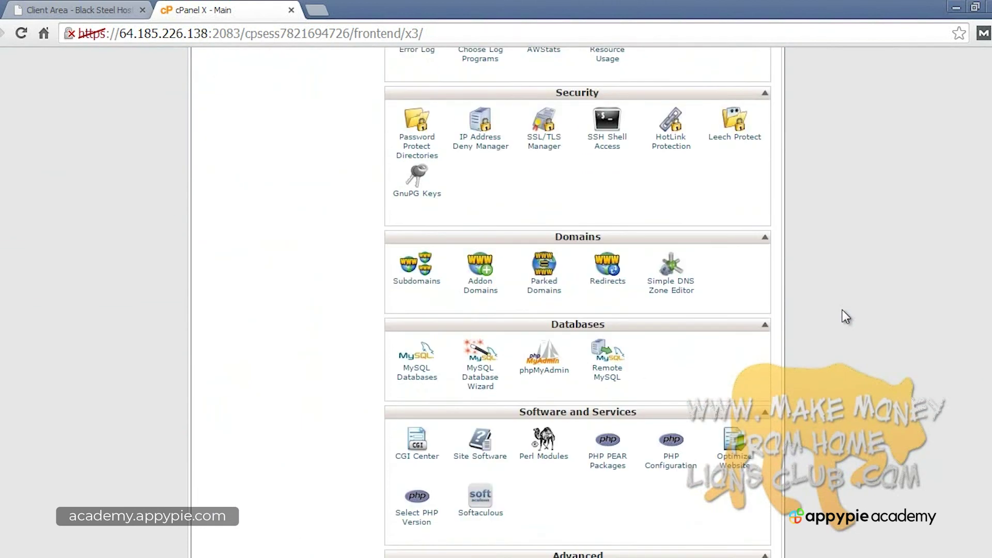
{"action": "left_click", "coordinate": [410, 397]}
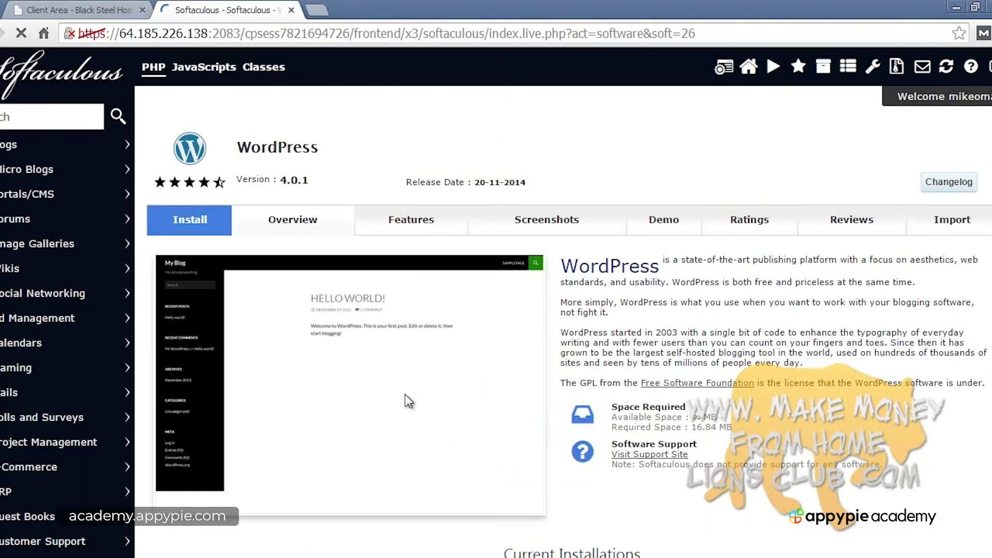
{"action": "left_click", "coordinate": [223, 228]}
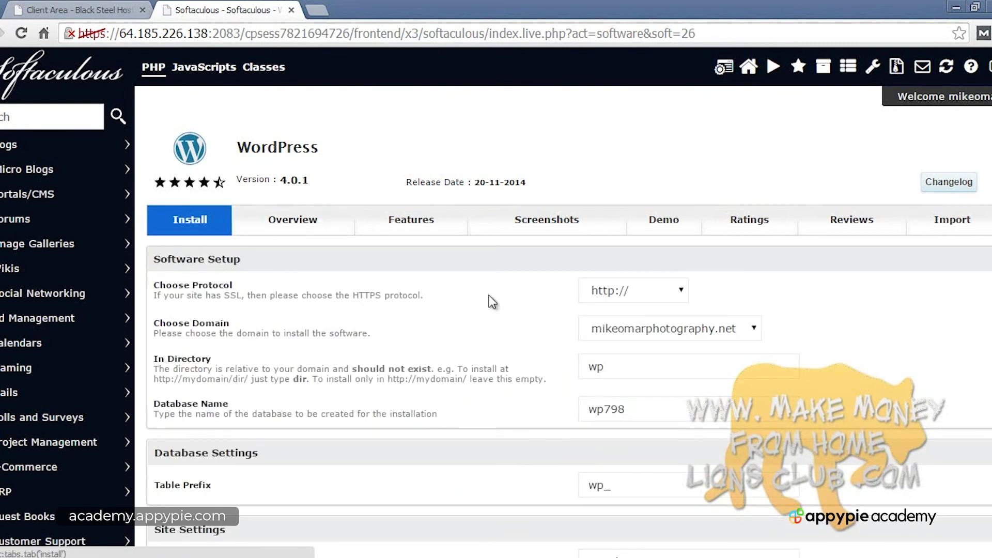
{"action": "left_click", "coordinate": [661, 331]}
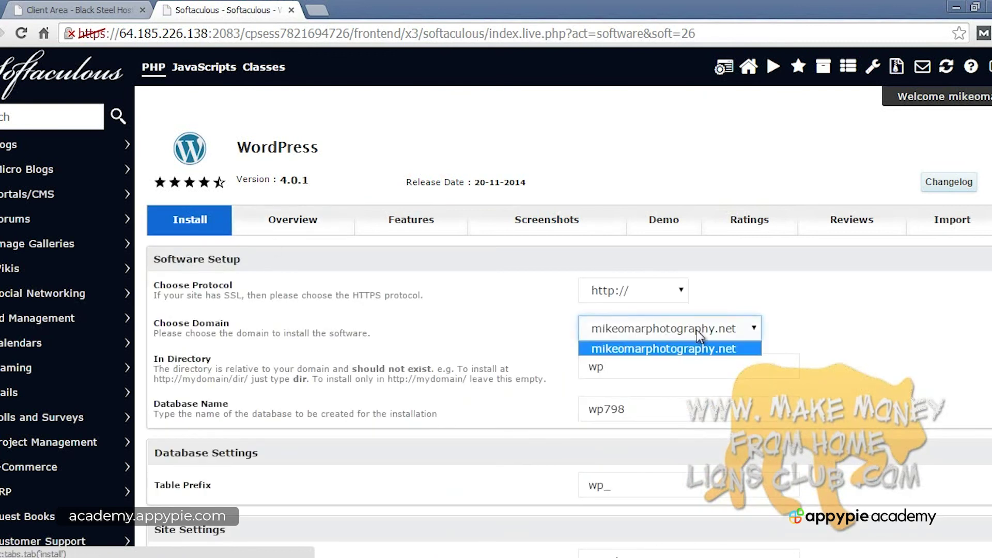
{"action": "left_click", "coordinate": [675, 347]}
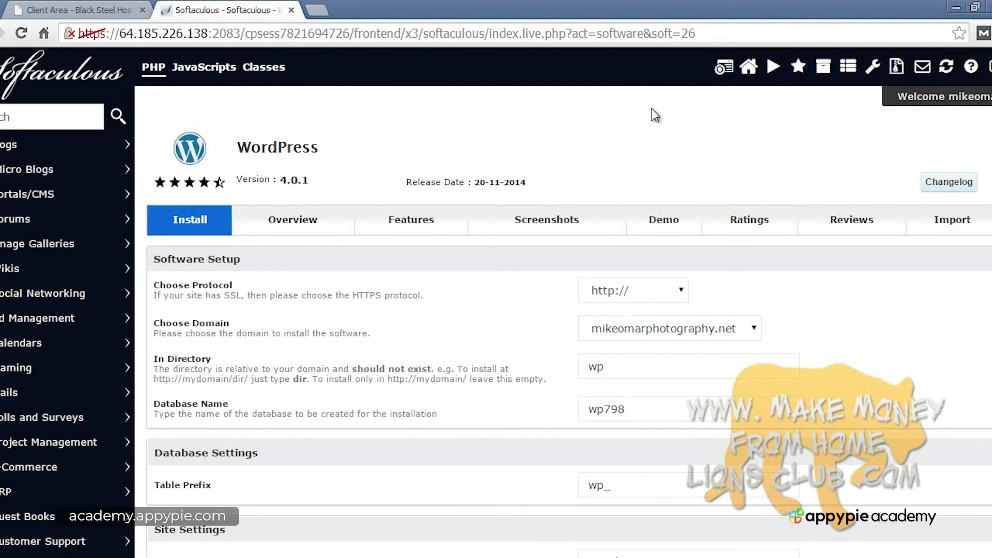
{"action": "left_click", "coordinate": [725, 69]}
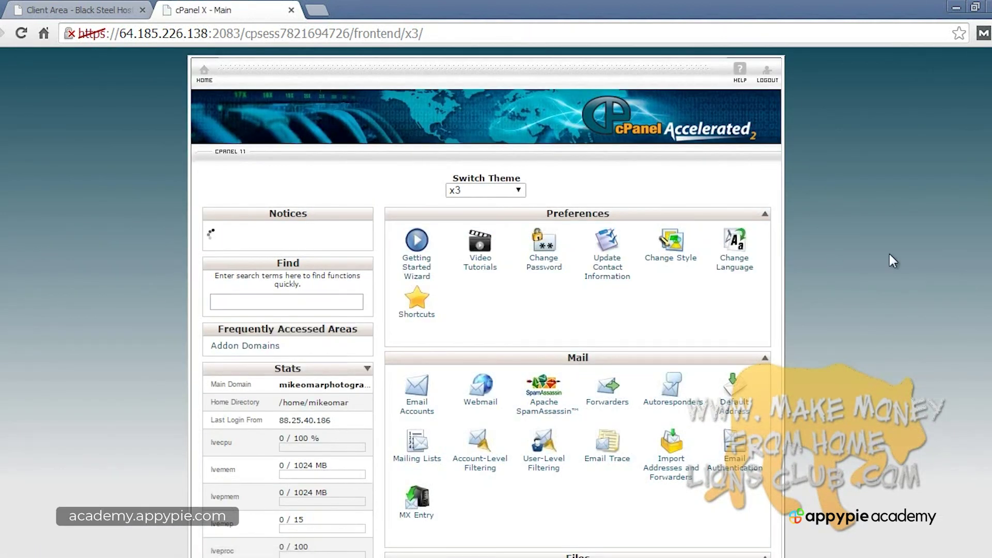
Open Addon Domains and enter the second photography website's .com domain as the new domain
{"action": "scroll", "coordinate": [889, 253], "scroll_direction": "down", "scroll_amount": 5}
{"action": "scroll", "coordinate": [889, 254], "scroll_direction": "down", "scroll_amount": 10}
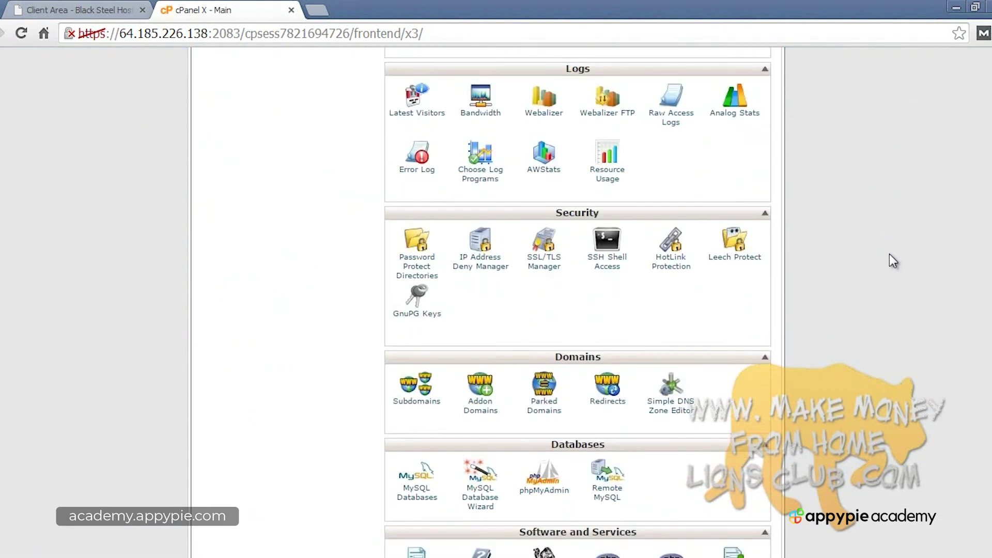
{"action": "left_click", "coordinate": [489, 269]}
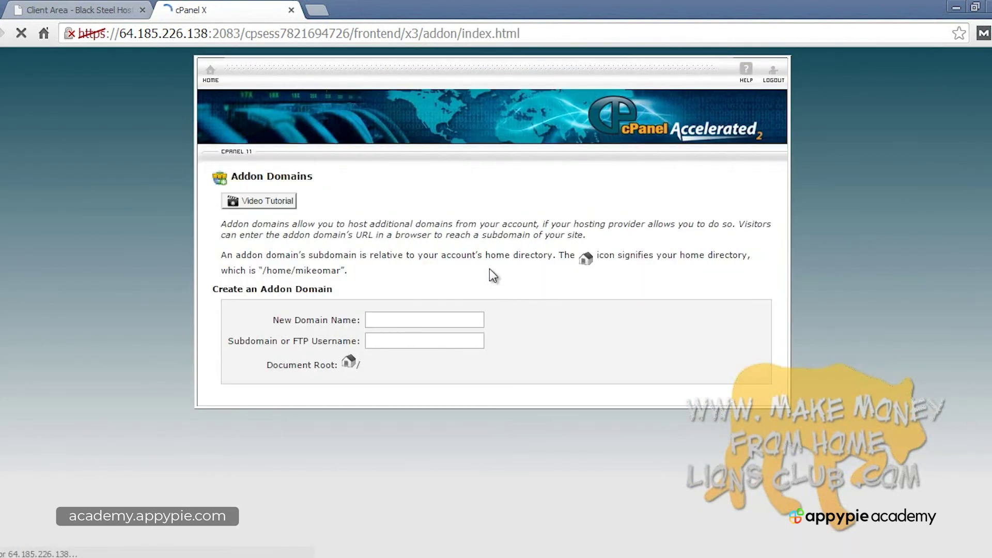
{"action": "left_click", "coordinate": [401, 319]}
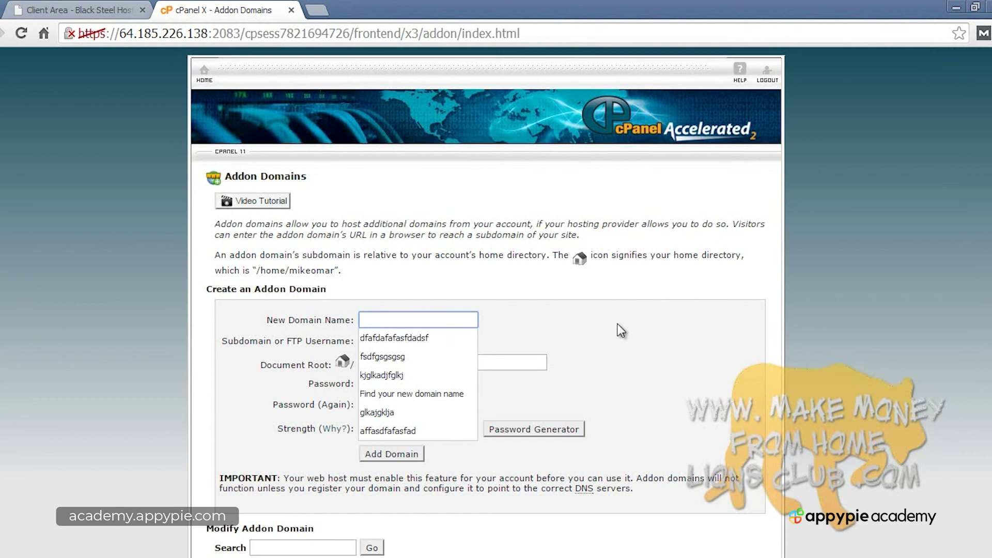
{"action": "left_click", "coordinate": [848, 333]}
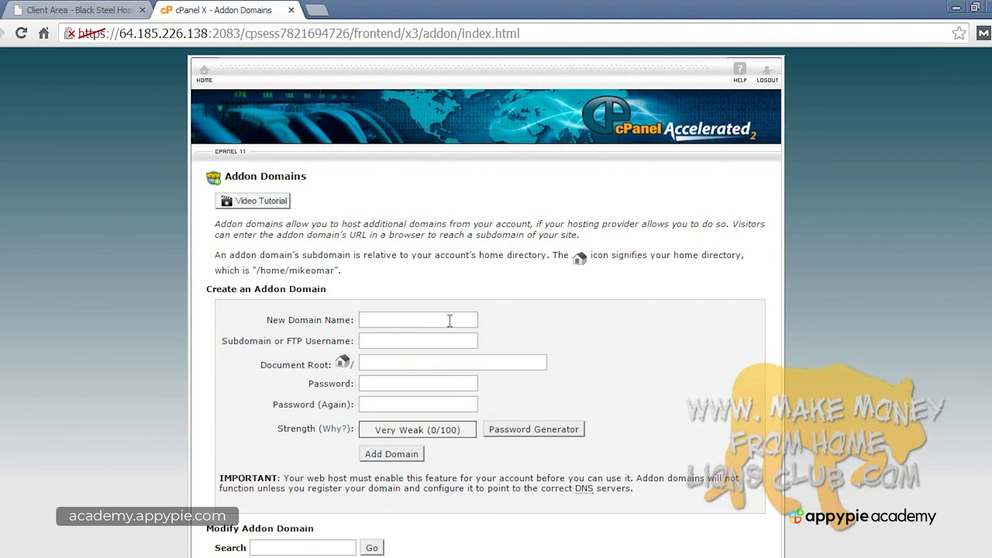
{"action": "left_click", "coordinate": [416, 322]}
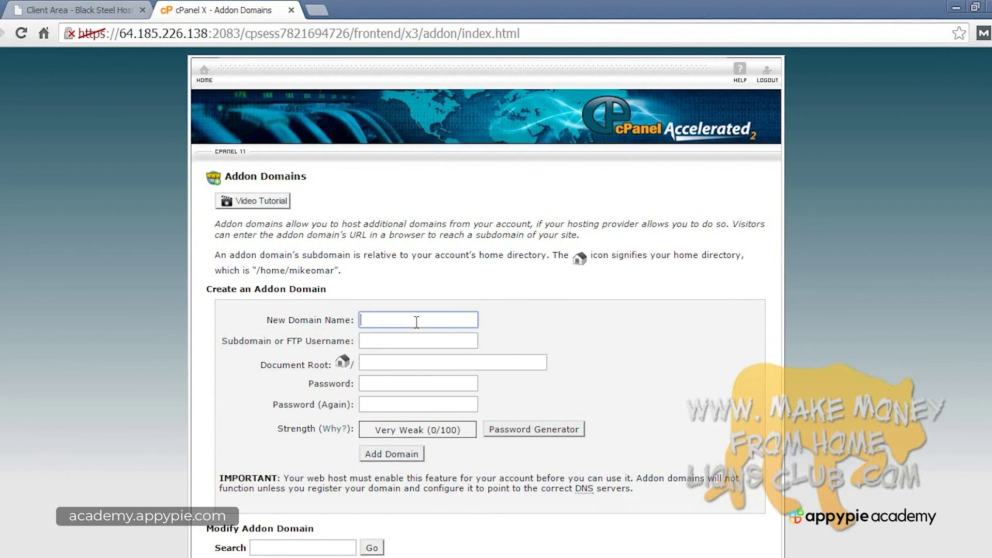
{"action": "type", "text": "mikeomarpho"}
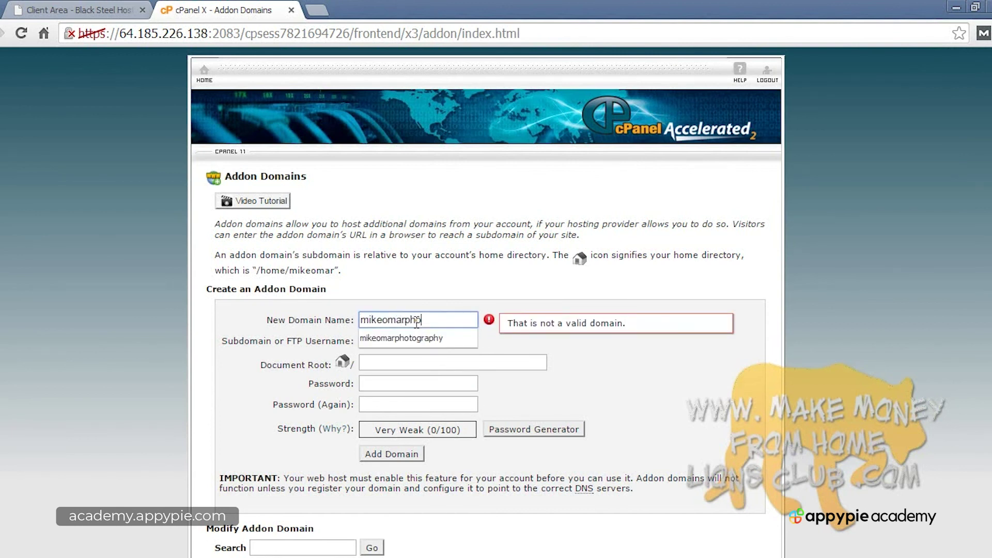
{"action": "type", "text": "tographysecondwe"}
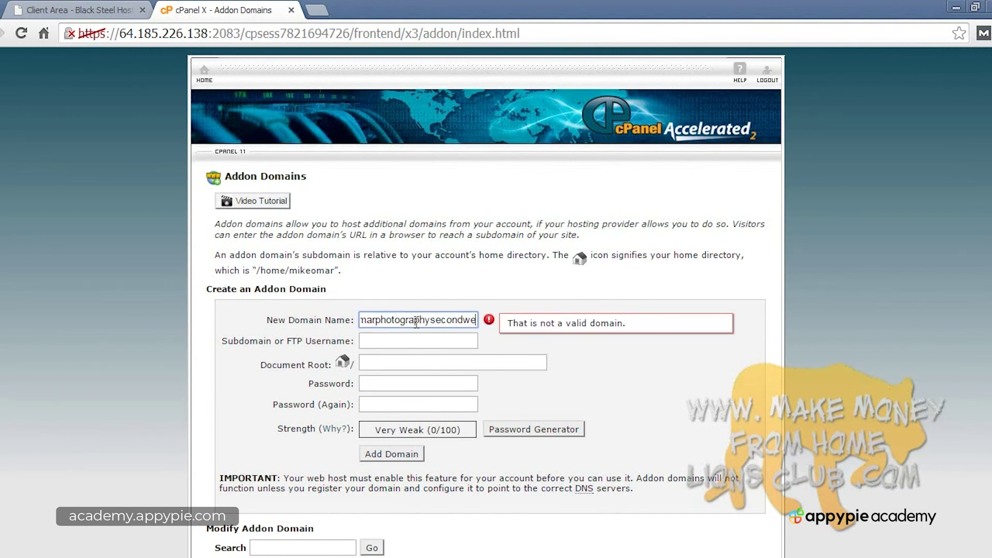
{"action": "type", "text": "bsite.com"}
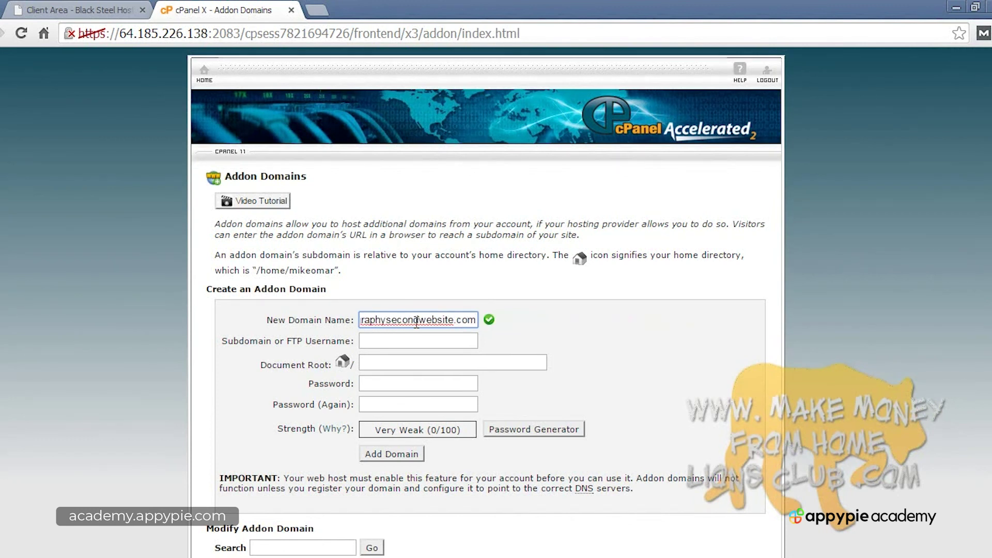
{"action": "left_click", "coordinate": [888, 305]}
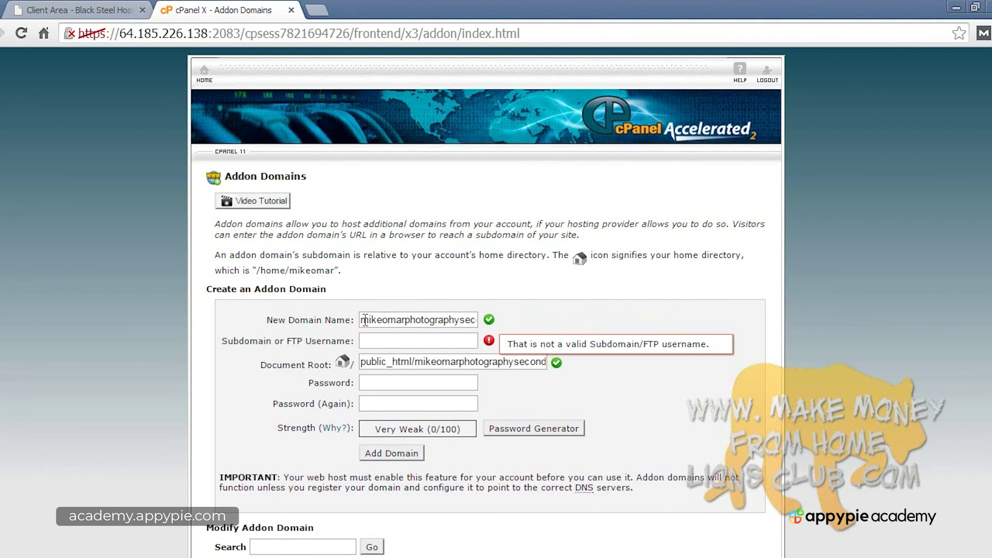
Check the entered domain name and fill in the FTP username
{"action": "left_click_drag", "start_coordinate": [365, 320], "coordinate": [524, 324]}
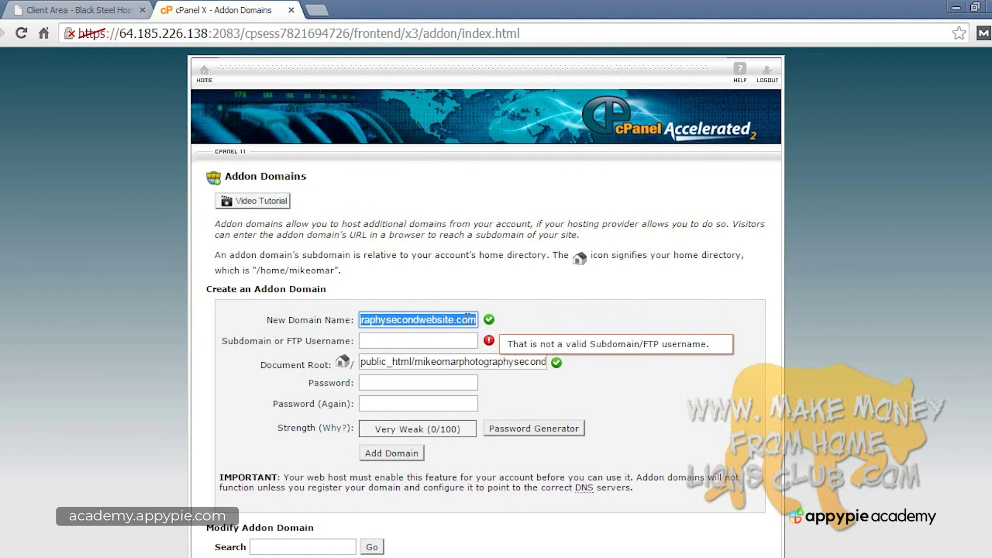
{"action": "left_click", "coordinate": [193, 359]}
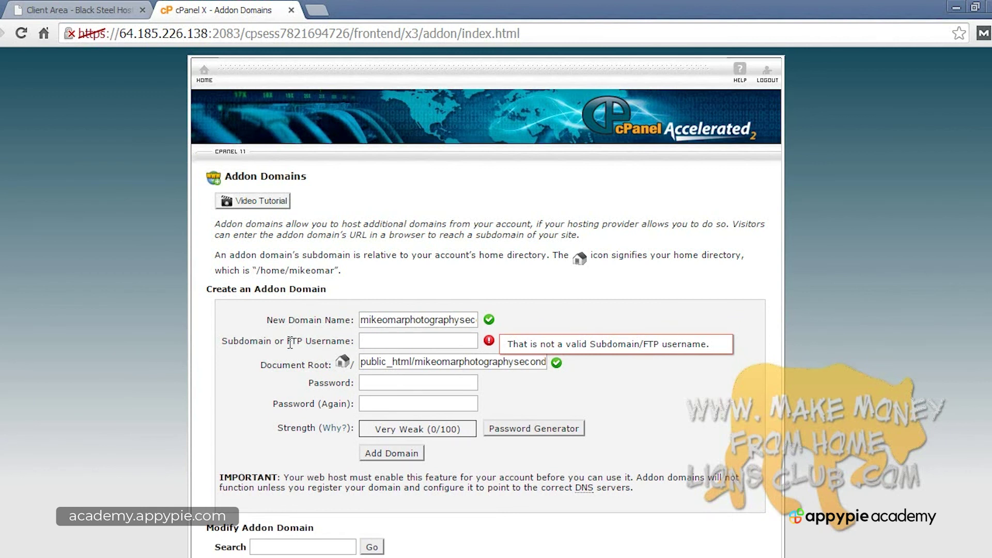
{"action": "left_click", "coordinate": [383, 344]}
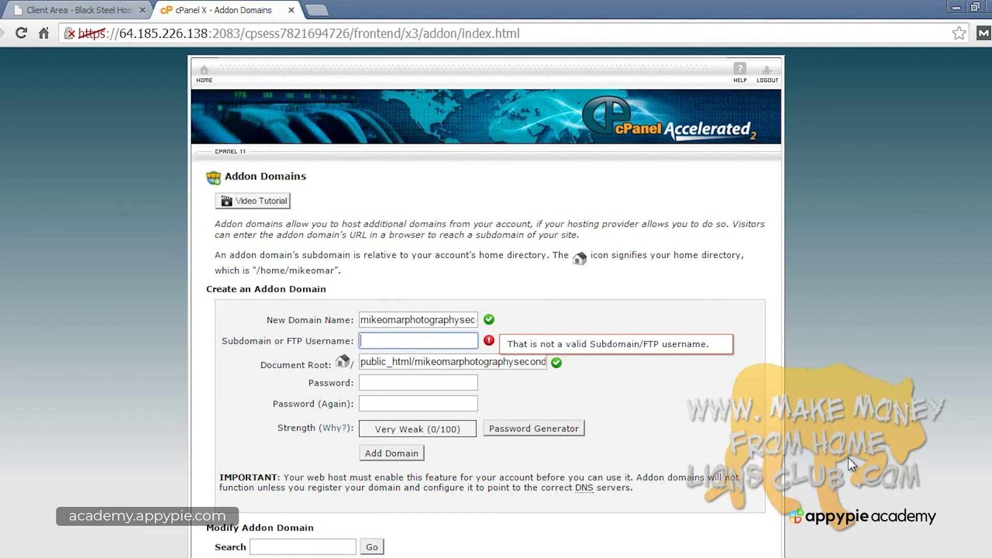
{"action": "type", "text": "mike103049"}
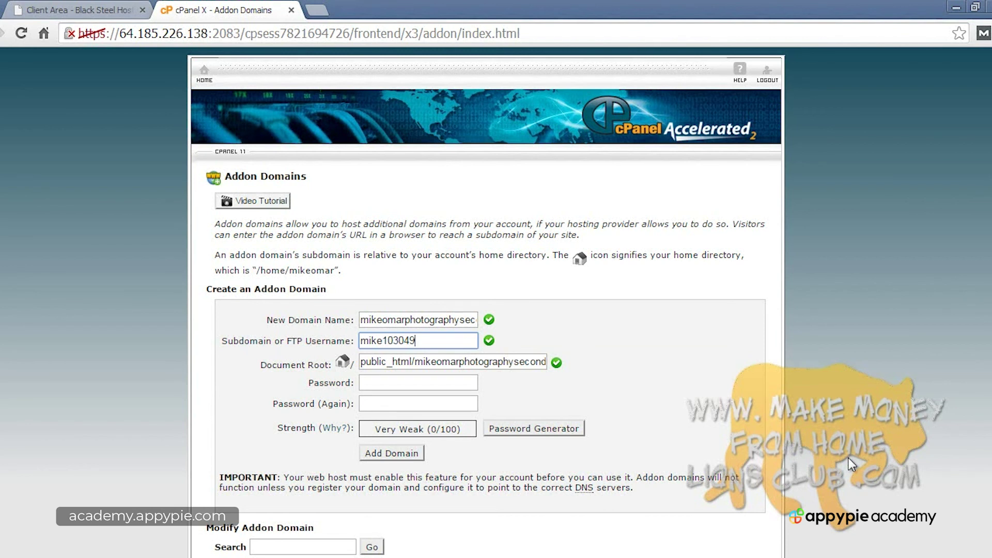
Generate a Very Strong (100/100) password and apply it to both addon domain password fields
{"action": "left_click", "coordinate": [442, 382]}
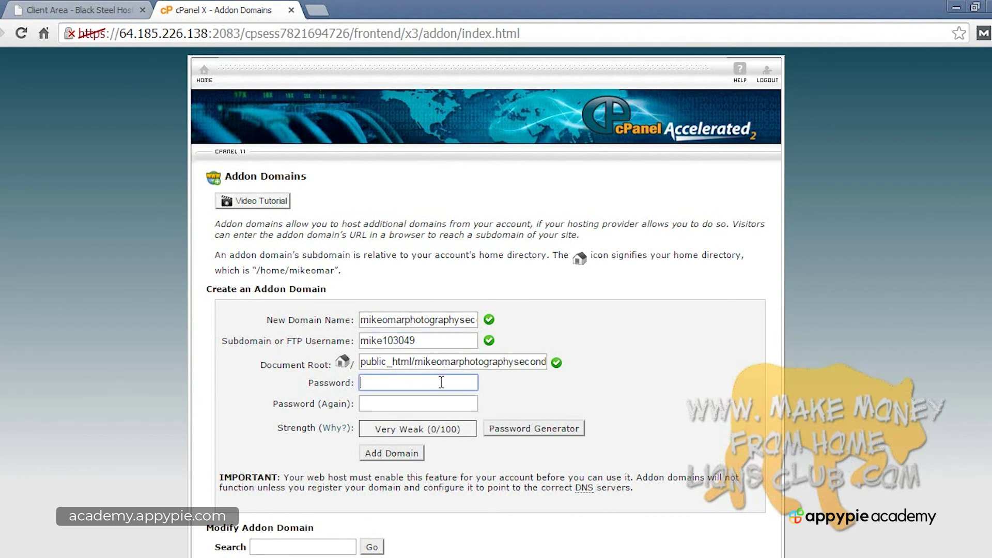
{"action": "left_click", "coordinate": [520, 426]}
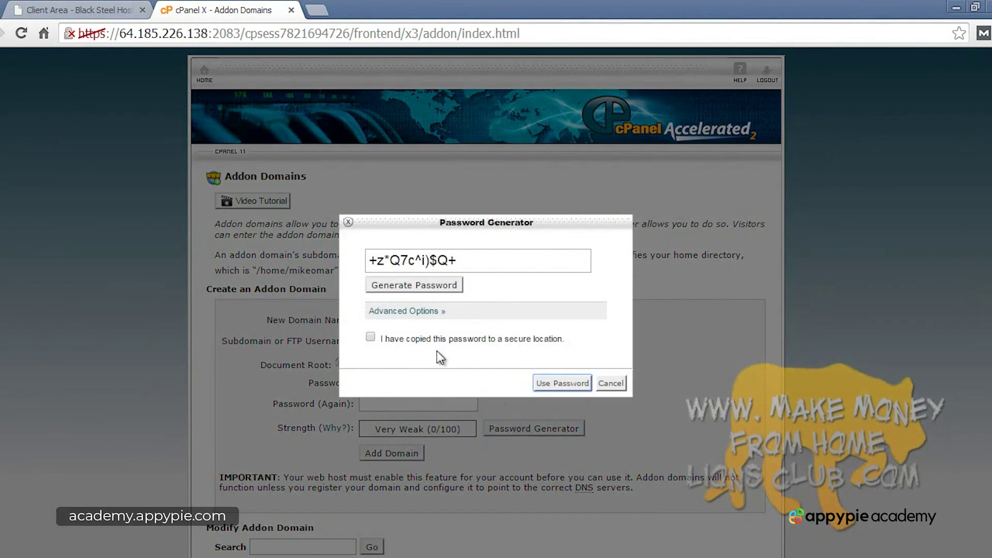
{"action": "left_click", "coordinate": [370, 336]}
{"action": "left_click", "coordinate": [420, 289]}
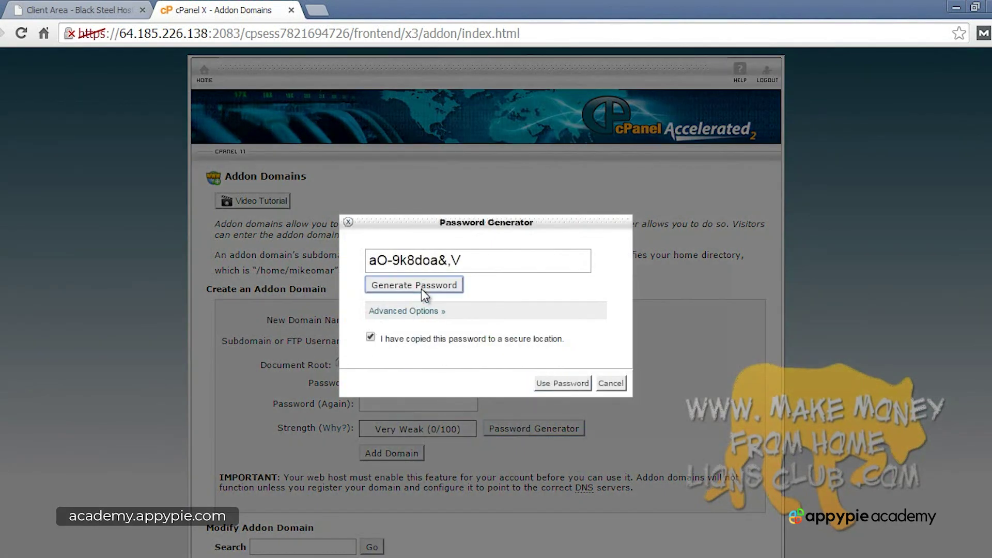
{"action": "left_click", "coordinate": [553, 379]}
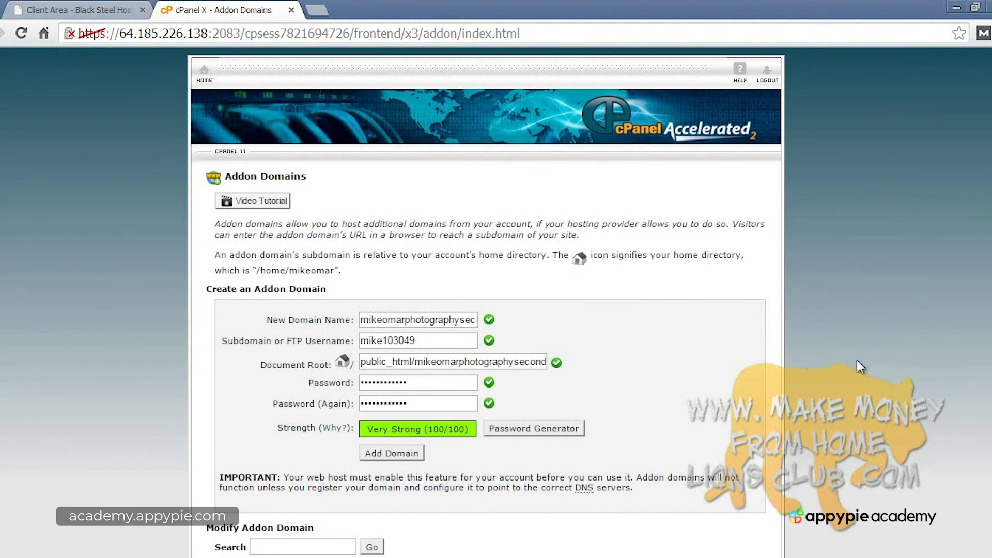
{"action": "scroll", "coordinate": [857, 358], "scroll_direction": "down", "scroll_amount": 3}
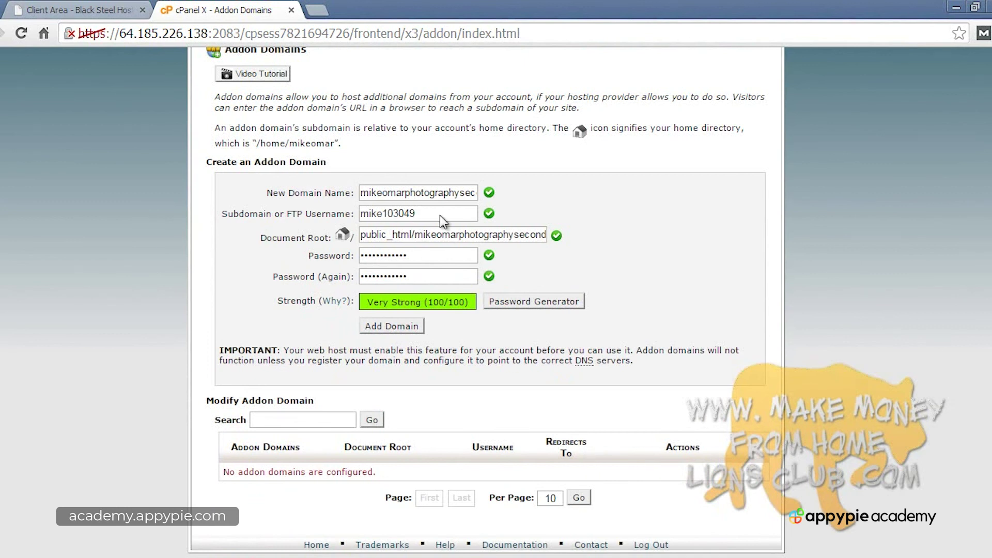
{"action": "scroll", "coordinate": [873, 274], "scroll_direction": "up", "scroll_amount": 3}
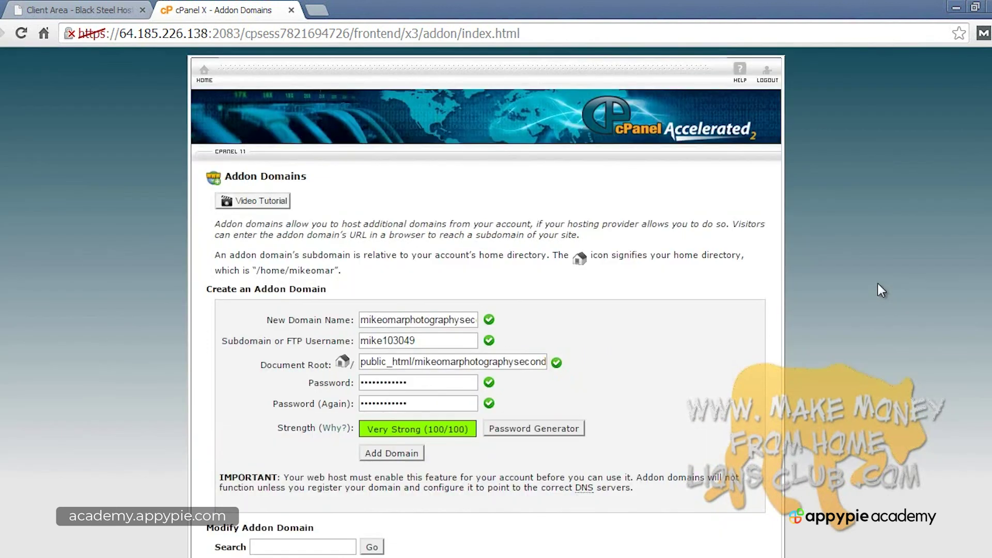
Return to cPanel and reopen Softaculous's WordPress install form
{"action": "left_click", "coordinate": [202, 78]}
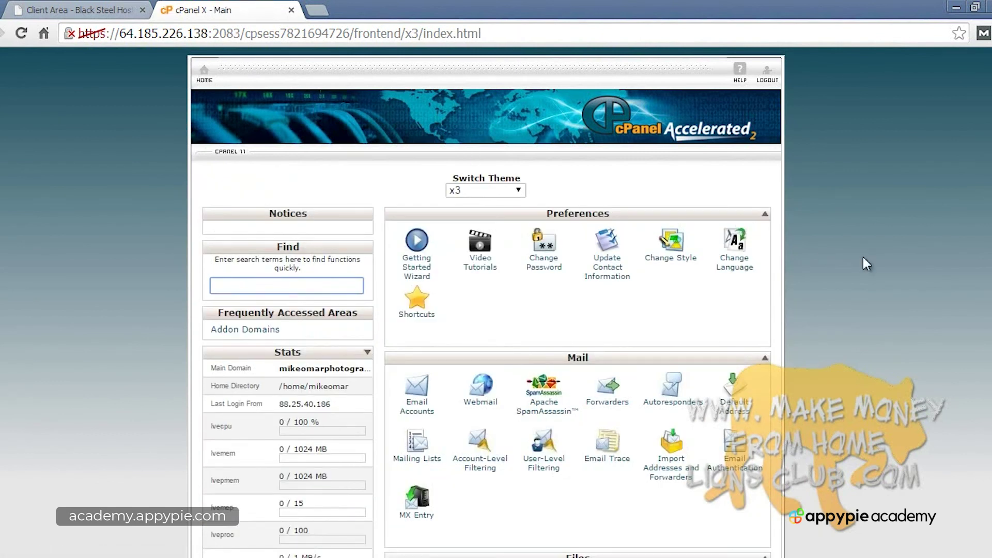
{"action": "scroll", "coordinate": [867, 264], "scroll_direction": "down", "scroll_amount": 10}
{"action": "scroll", "coordinate": [864, 257], "scroll_direction": "down", "scroll_amount": 20}
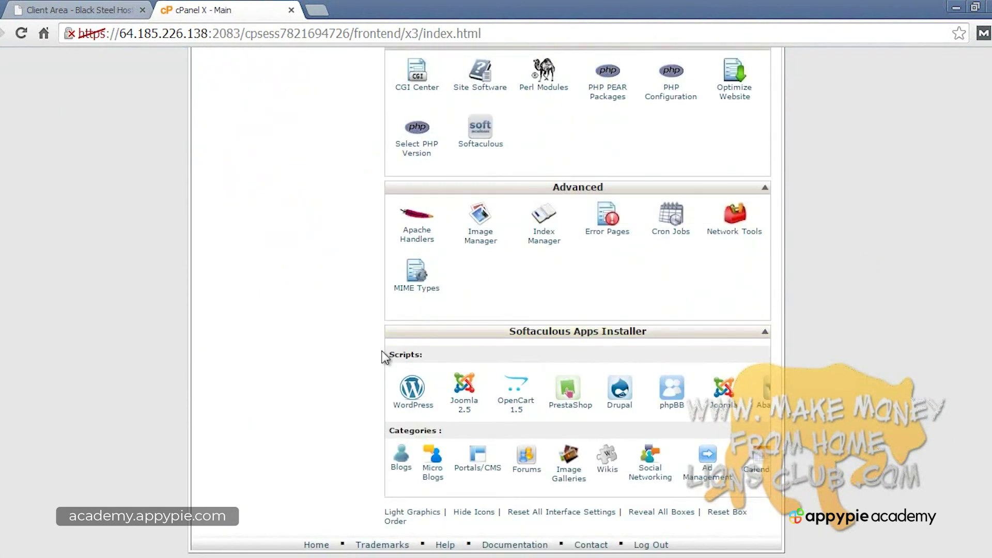
{"action": "left_click", "coordinate": [409, 391]}
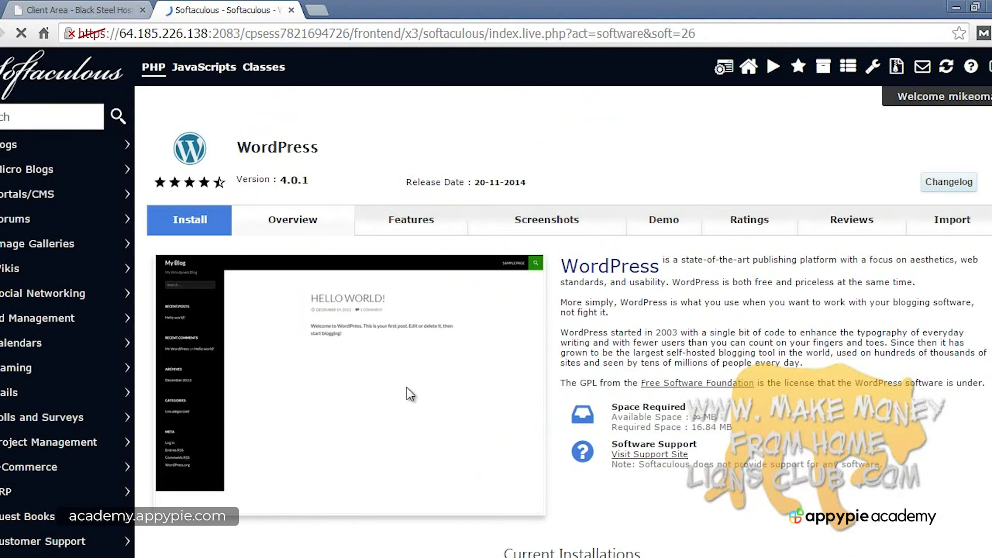
{"action": "left_click", "coordinate": [204, 223]}
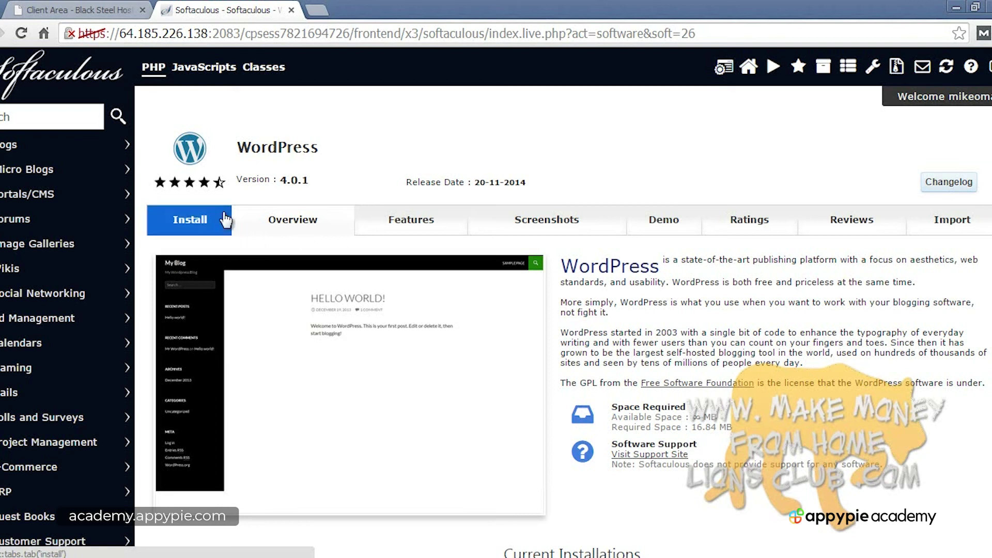
{"action": "left_click", "coordinate": [202, 223]}
Choose the photography .net domain for the install, review the form, then go back to cPanel
{"action": "left_click", "coordinate": [692, 329]}
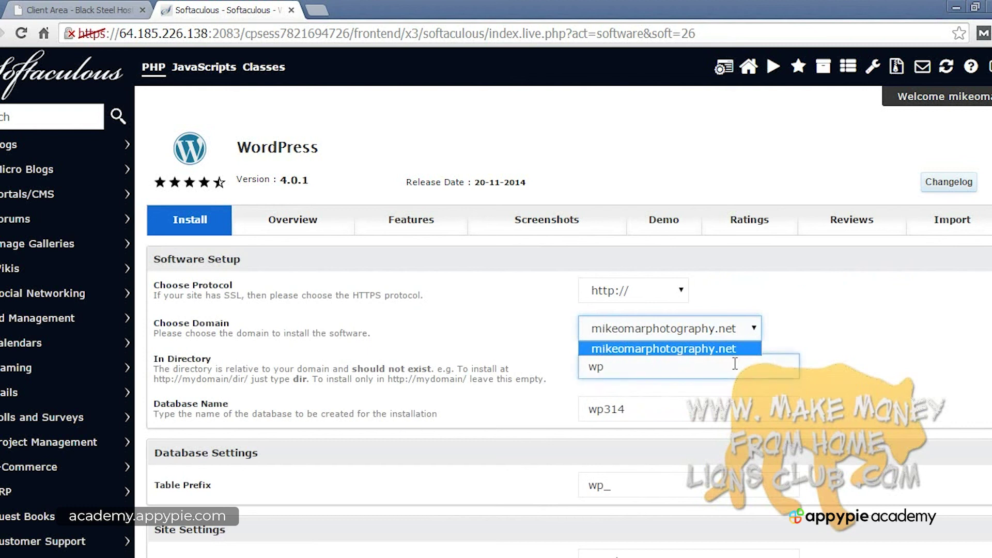
{"action": "left_click", "coordinate": [883, 310]}
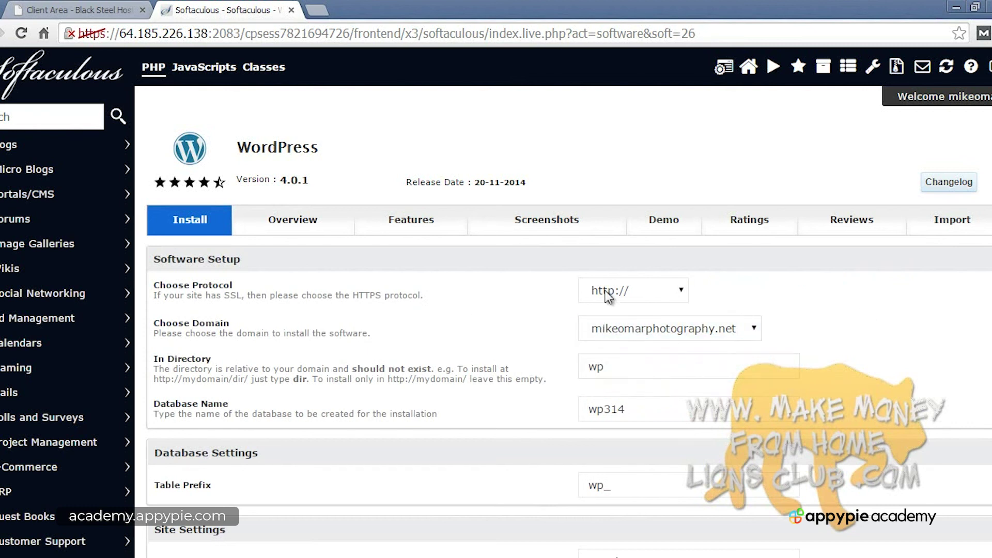
{"action": "scroll", "coordinate": [503, 350], "scroll_direction": "down", "scroll_amount": 15}
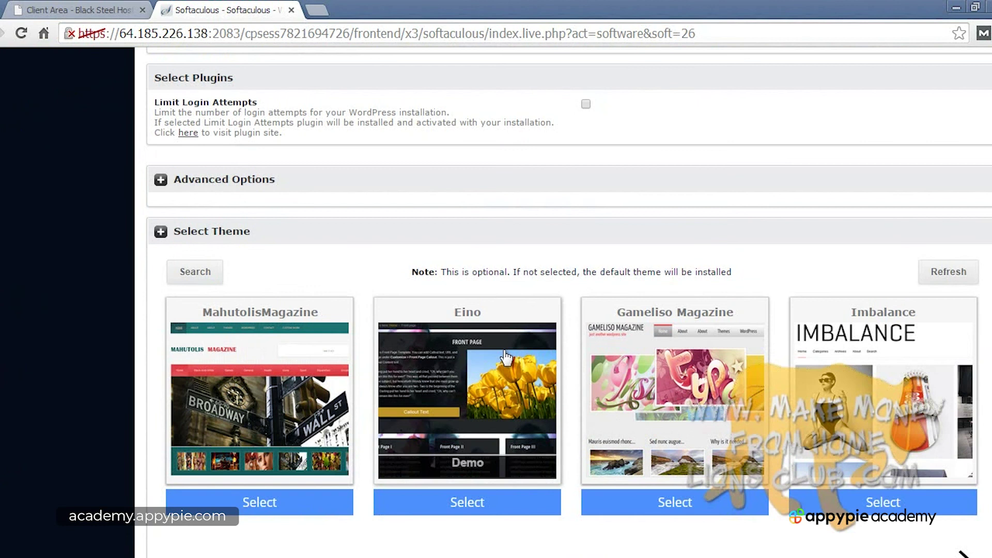
{"action": "scroll", "coordinate": [504, 351], "scroll_direction": "down", "scroll_amount": 4}
{"action": "scroll", "coordinate": [503, 349], "scroll_direction": "up", "scroll_amount": 20}
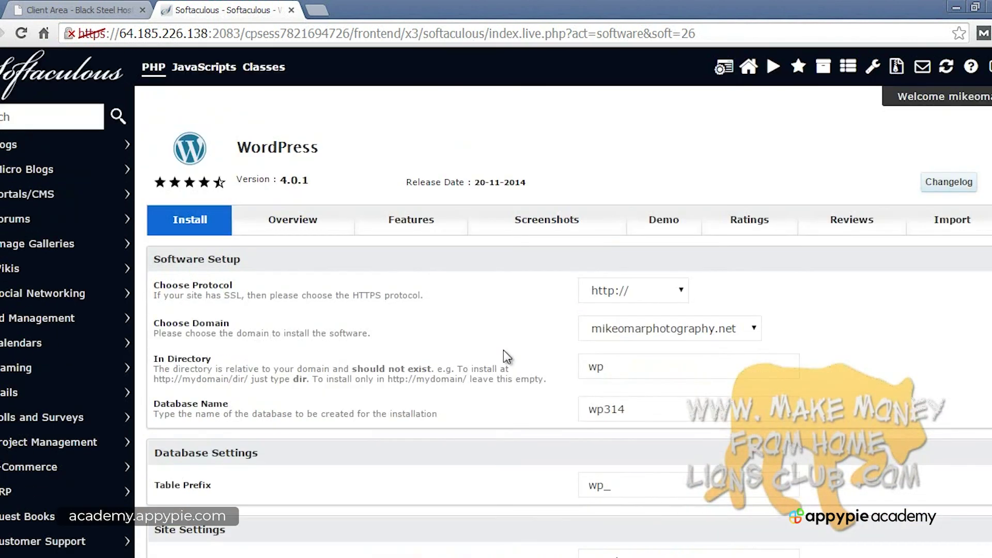
{"action": "left_click", "coordinate": [719, 69]}
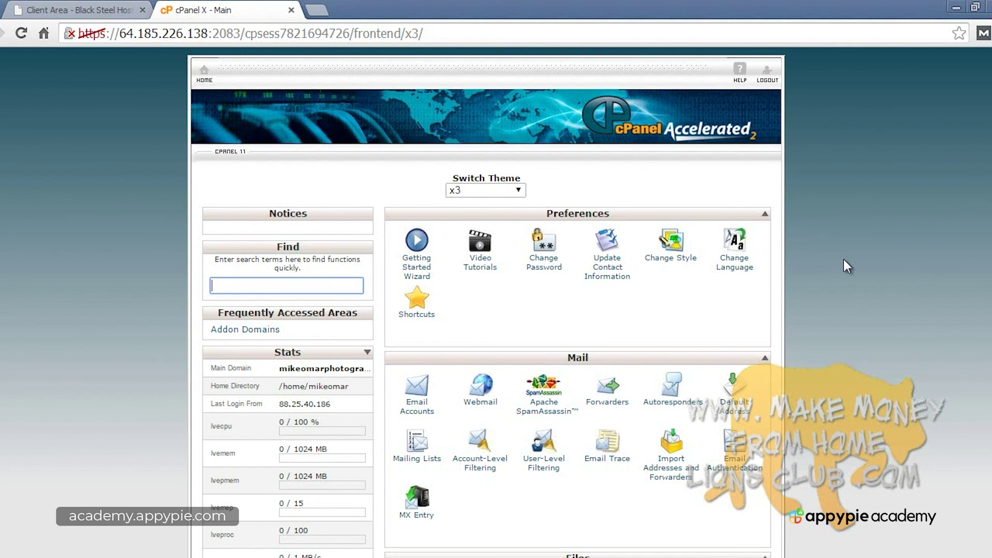
In the Client Area, open the Medium / Business hosting plan's details from My Services
{"action": "left_click", "coordinate": [197, 557]}
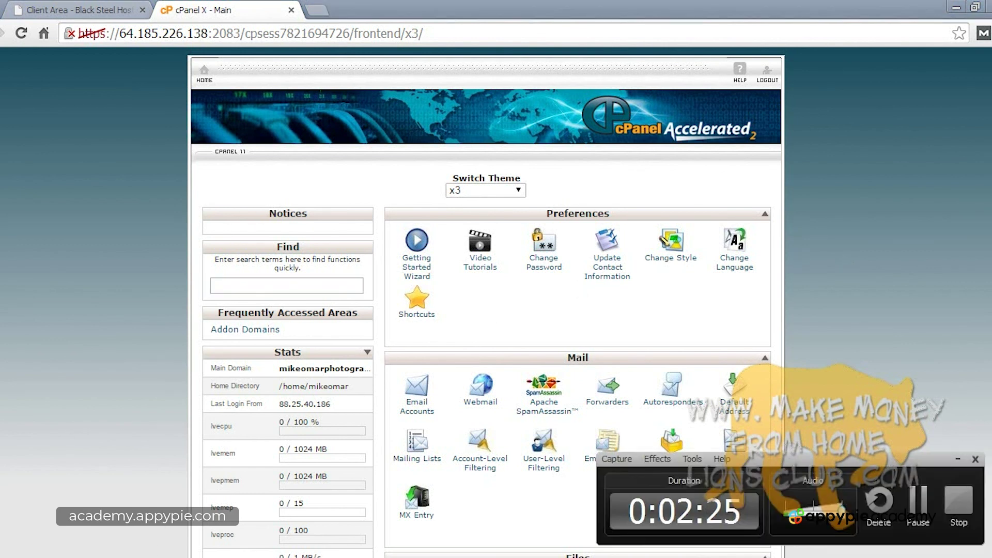
{"action": "left_click", "coordinate": [966, 514]}
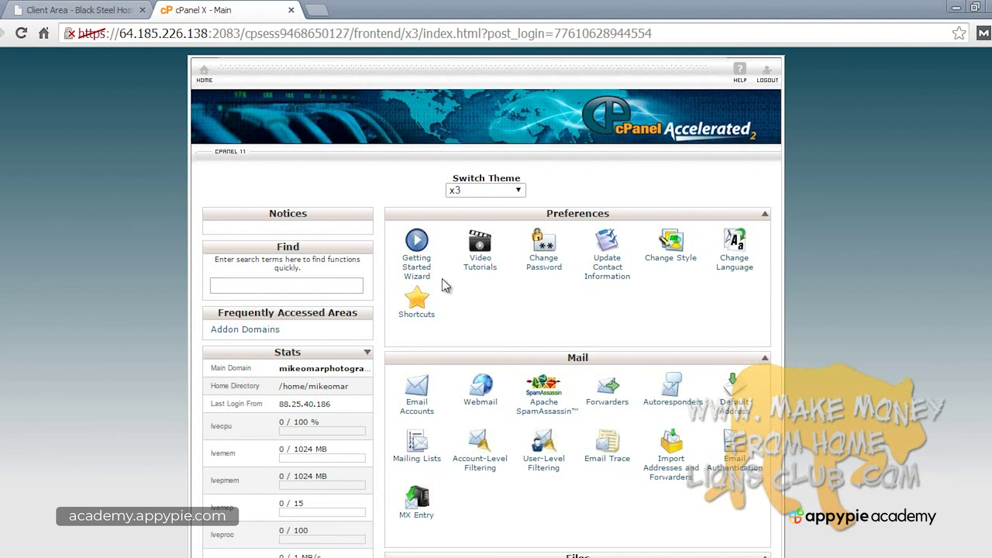
{"action": "left_click", "coordinate": [112, 15]}
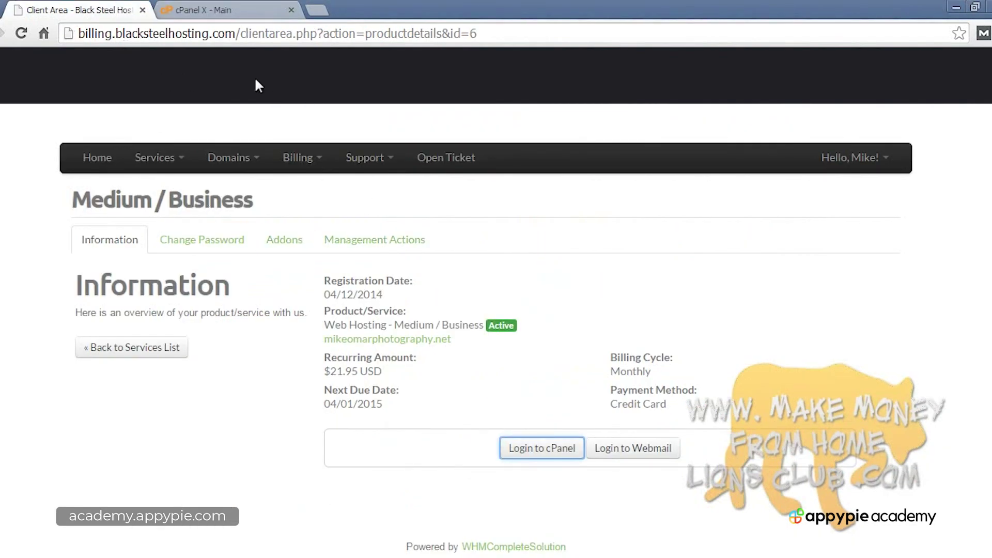
{"action": "scroll", "coordinate": [410, 222], "scroll_direction": "up", "scroll_amount": 3}
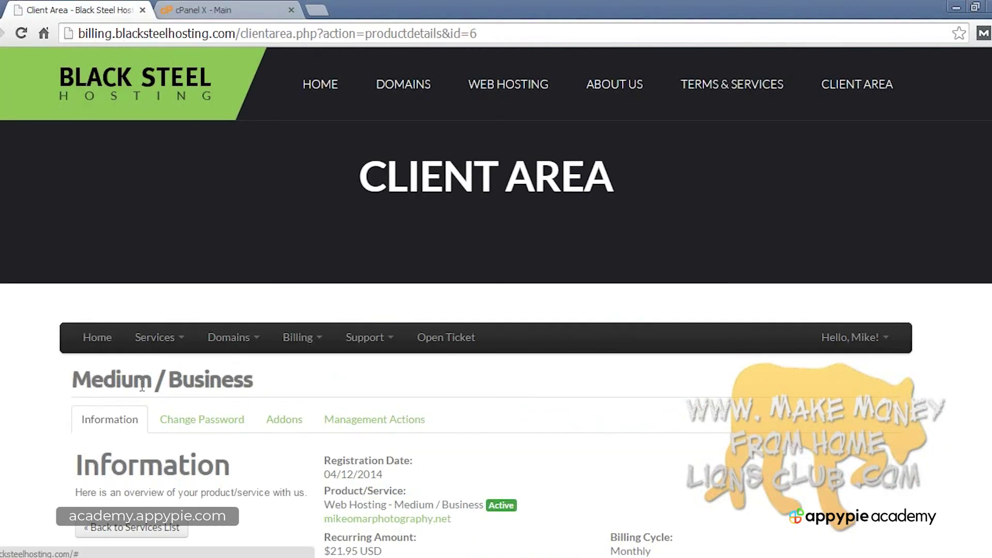
{"action": "left_click", "coordinate": [173, 347]}
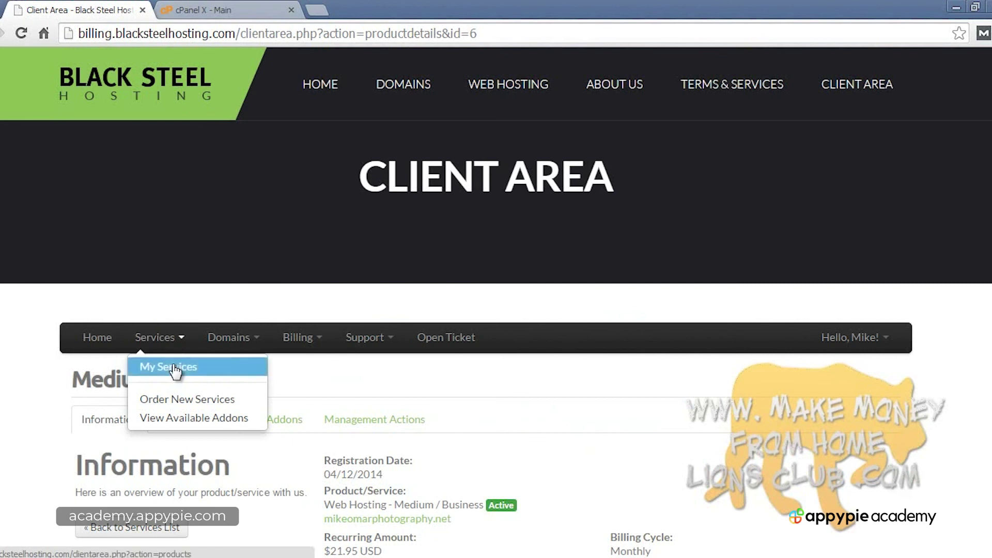
{"action": "left_click", "coordinate": [157, 366]}
{"action": "scroll", "coordinate": [332, 333], "scroll_direction": "down", "scroll_amount": 3}
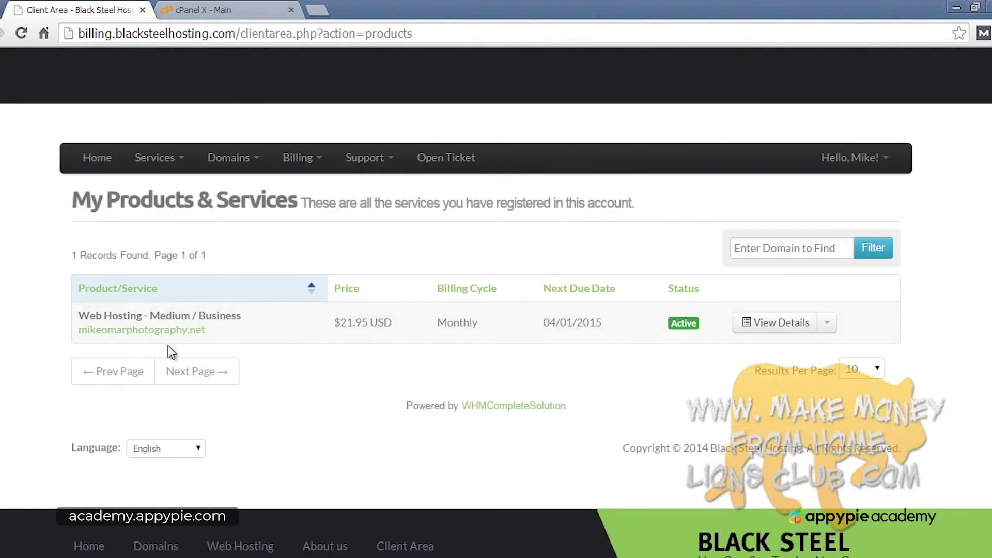
{"action": "left_click", "coordinate": [745, 325]}
{"action": "scroll", "coordinate": [513, 299], "scroll_direction": "down", "scroll_amount": 4}
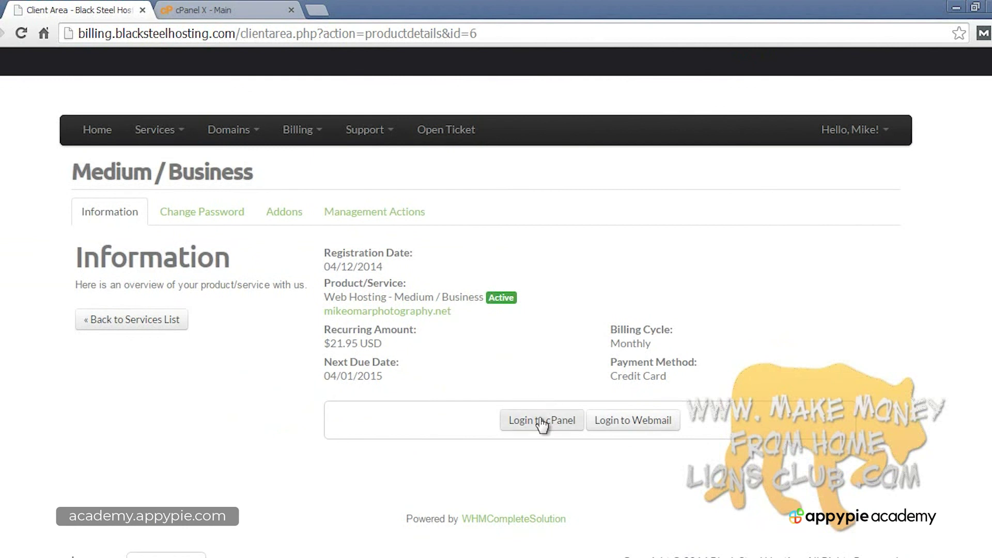
Log in to the plan's cPanel, log out of the old cPanel session, and return to Client Area
{"action": "left_click", "coordinate": [541, 421]}
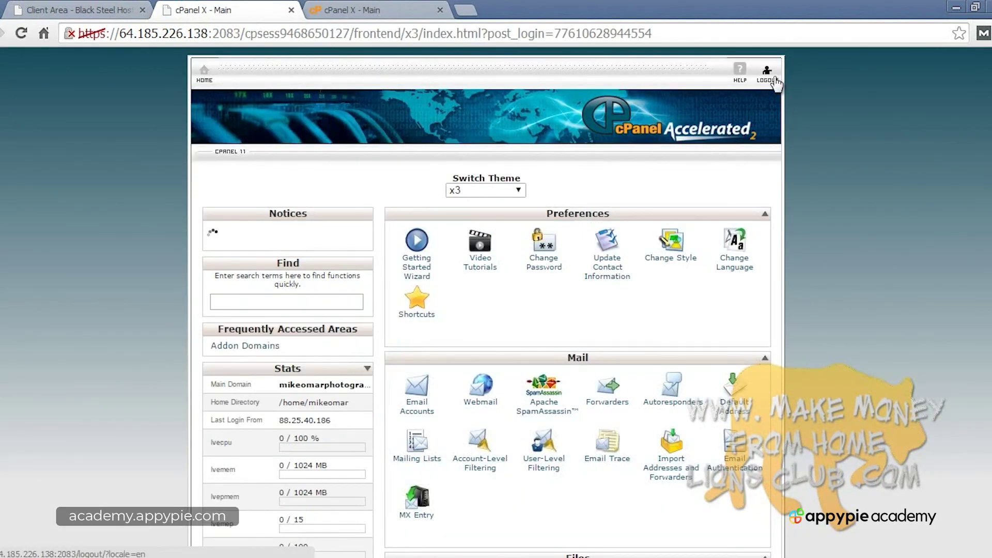
{"action": "left_click", "coordinate": [774, 77]}
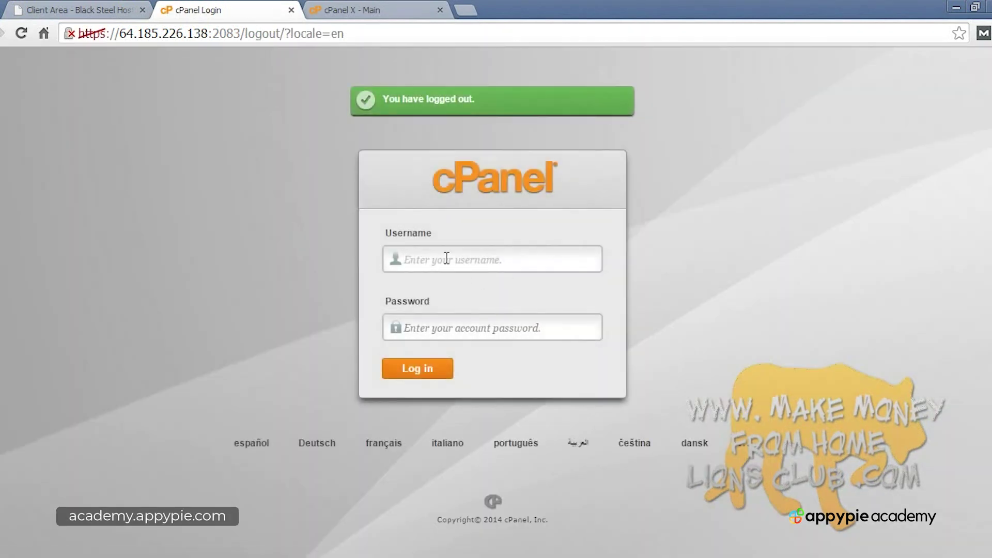
{"action": "left_click", "coordinate": [96, 7]}
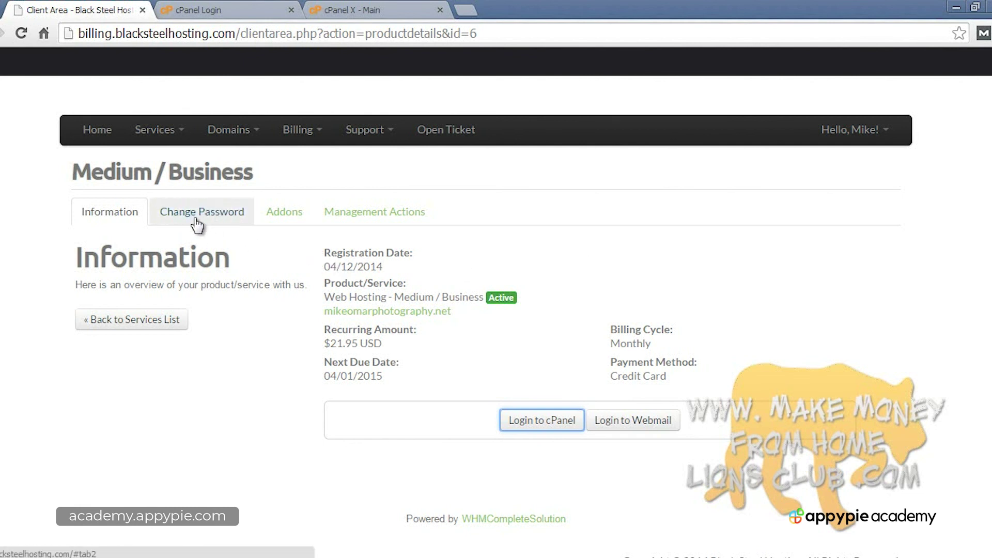
{"action": "scroll", "coordinate": [250, 253], "scroll_direction": "up", "scroll_amount": 4}
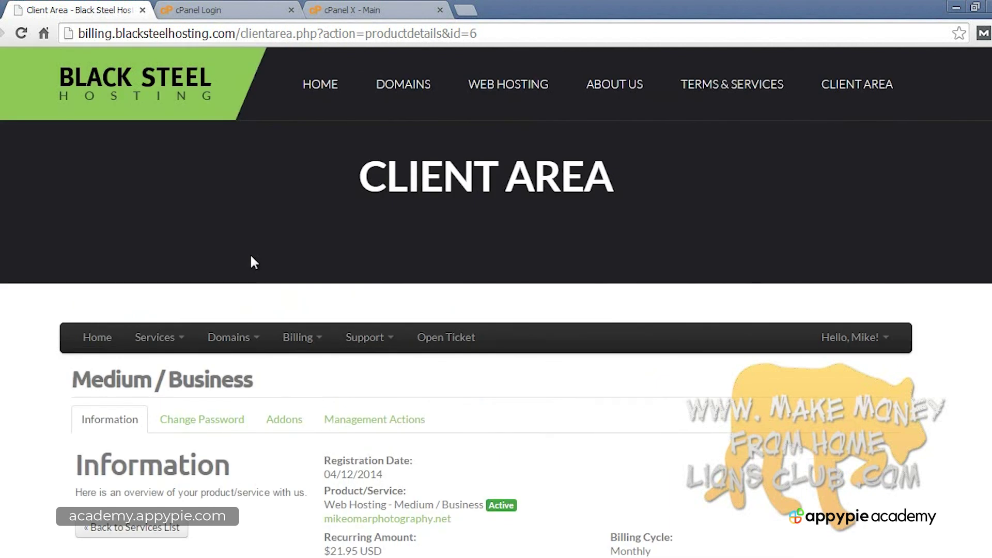
Browse to the photography site's .net address to view its 'Hello world!' post
{"action": "left_click", "coordinate": [148, 557]}
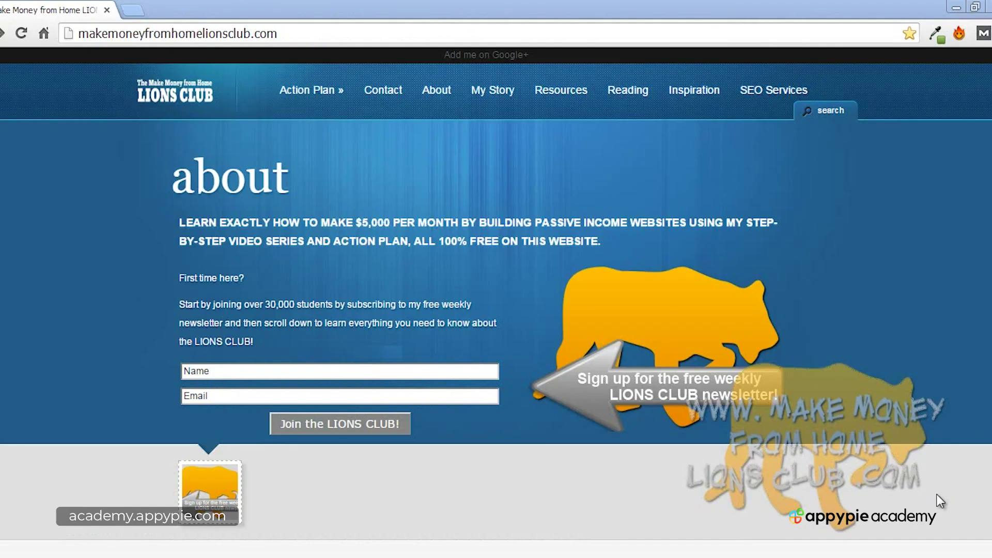
{"action": "left_click", "coordinate": [288, 33]}
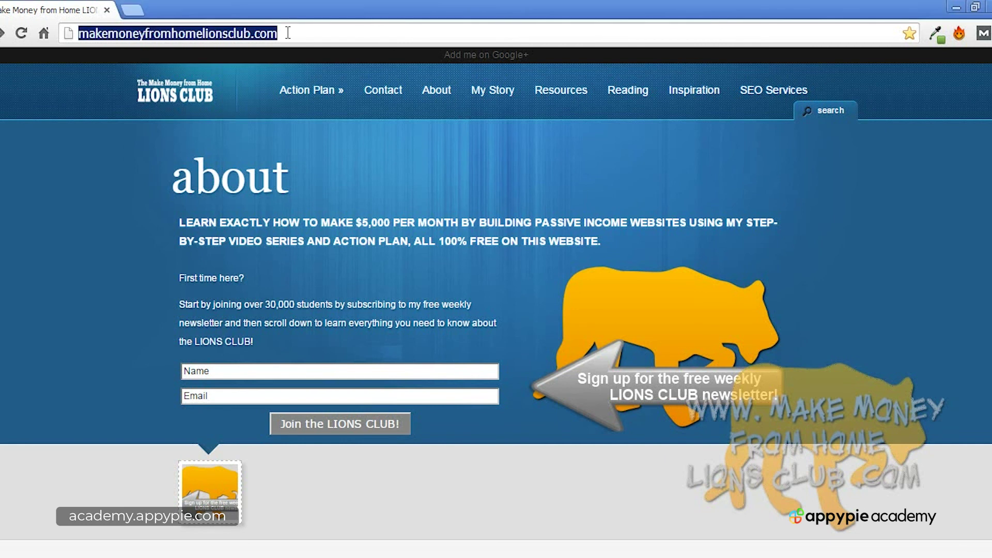
{"action": "type", "text": "mikeomarphotography"}
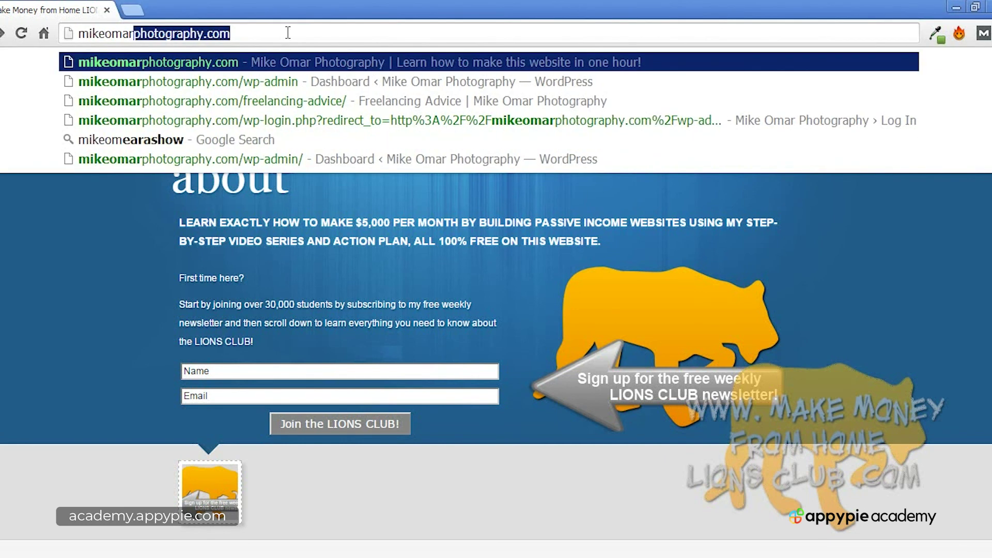
{"action": "key", "text": "End"}
{"action": "key", "text": "BackSpace"}
{"action": "key", "text": "BackSpace"}
{"action": "key", "text": "BackSpace"}
{"action": "type", "text": "net"}
{"action": "key", "text": "Return"}
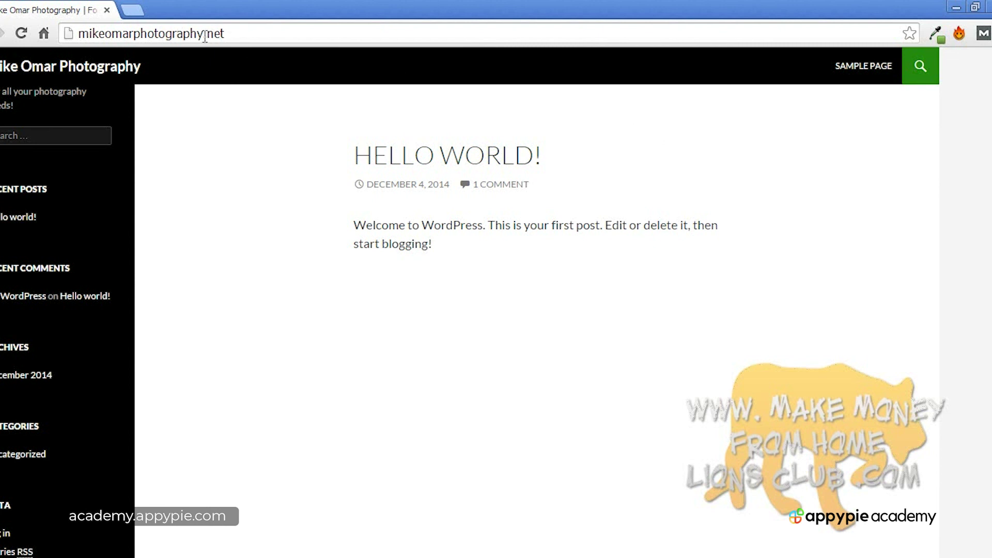
Append /wp-admin to the mikeomarphotography.net address and load the WordPress admin login page
{"action": "left_click", "coordinate": [260, 36]}
{"action": "left_click", "coordinate": [264, 36]}
{"action": "type", "text": "/wp-a"}
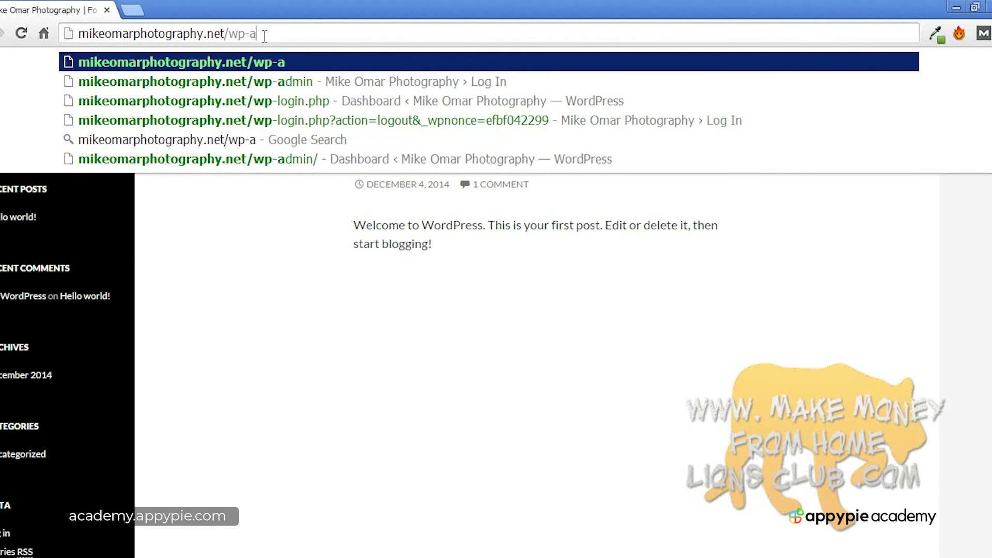
{"action": "type", "text": "dmin"}
{"action": "key", "text": "Return"}
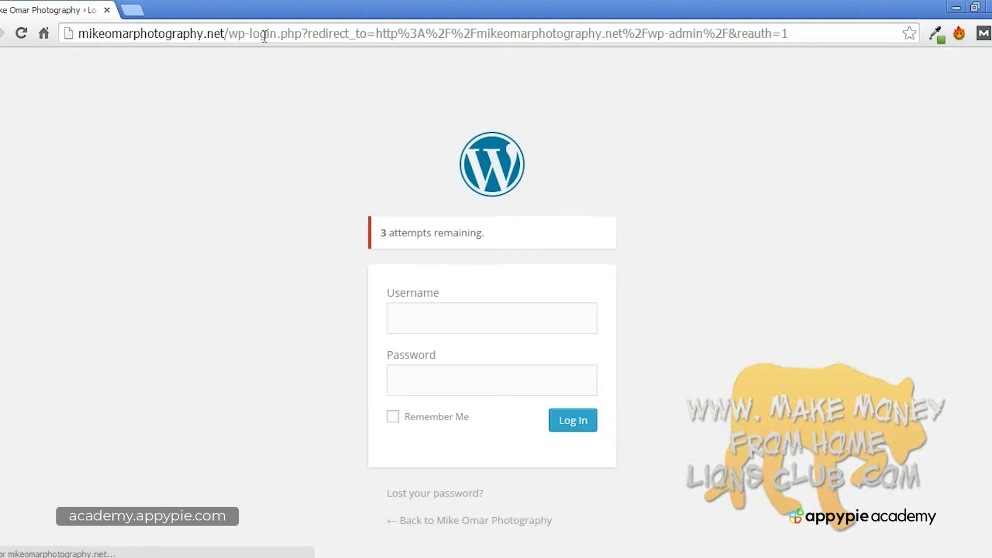
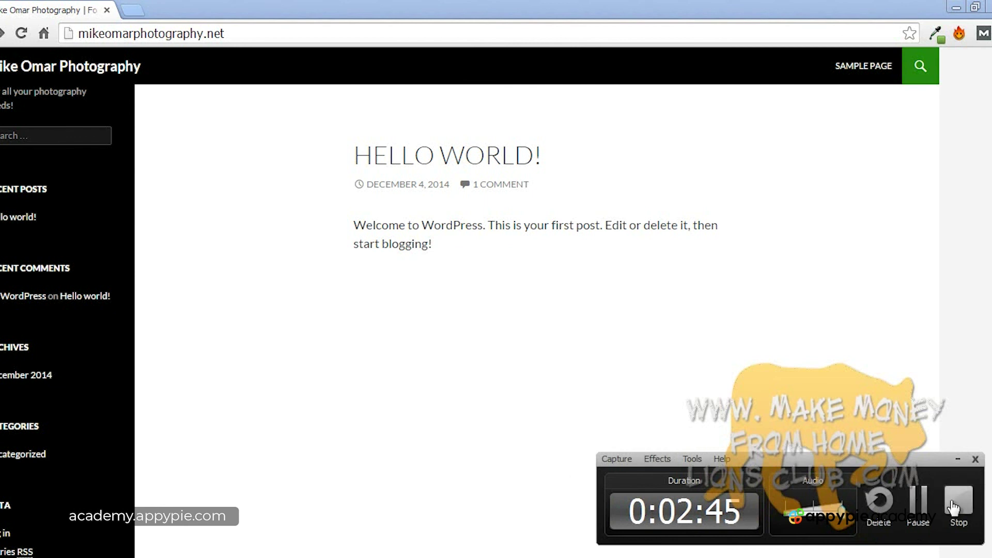
Switch to the Make Money from Home Lions Club site and scroll through its intro video and back to the top
{"action": "left_click", "coordinate": [958, 500]}
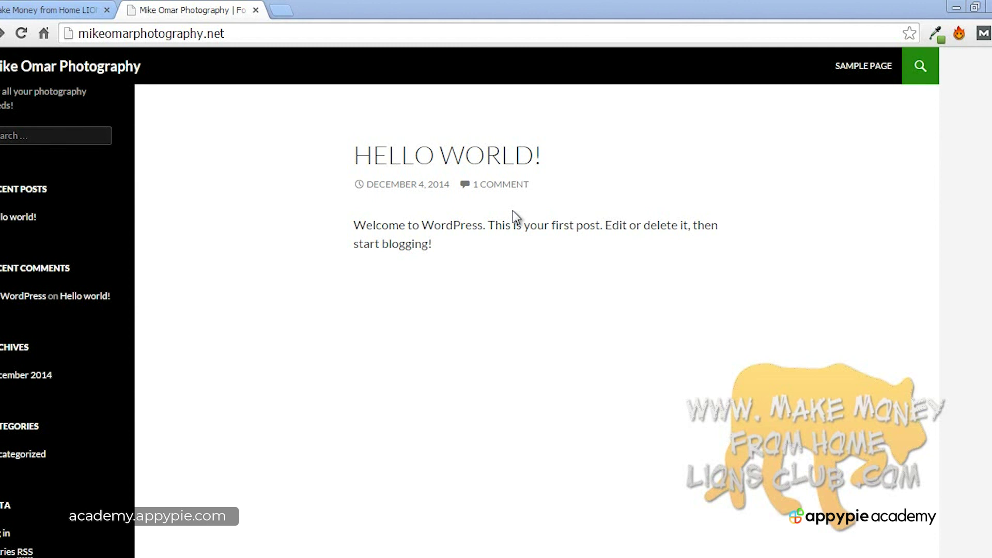
{"action": "left_click", "coordinate": [49, 7]}
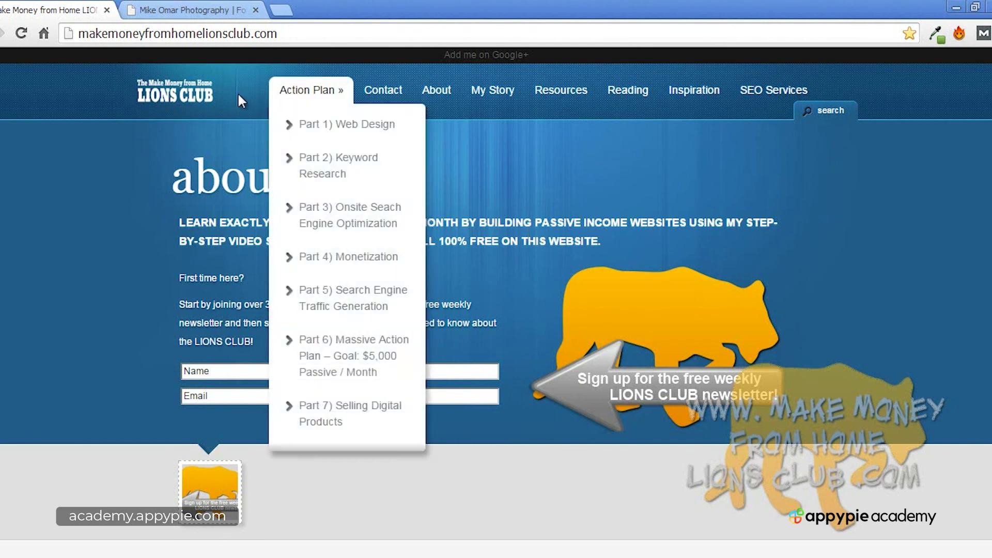
{"action": "scroll", "coordinate": [594, 122], "scroll_direction": "down", "scroll_amount": 10}
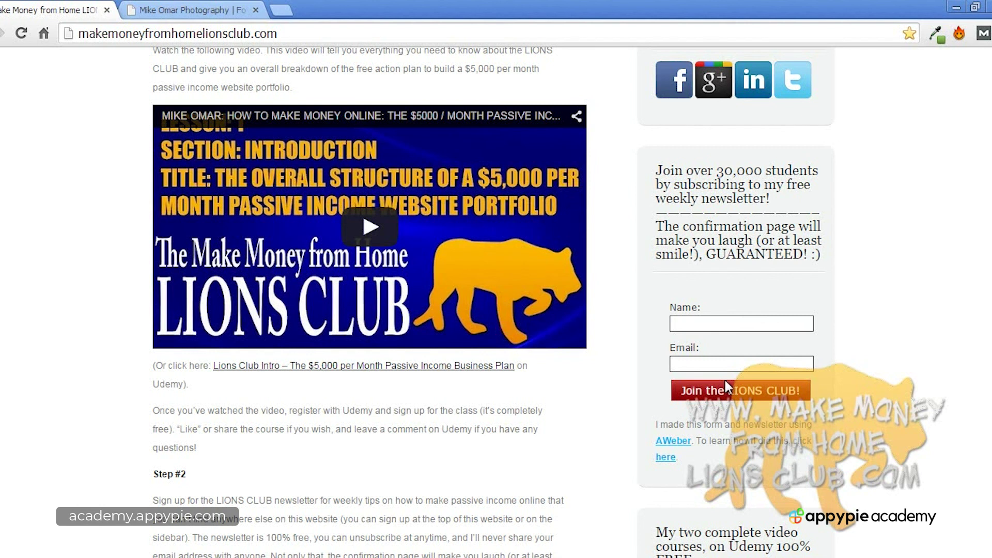
{"action": "scroll", "coordinate": [679, 348], "scroll_direction": "up", "scroll_amount": 10}
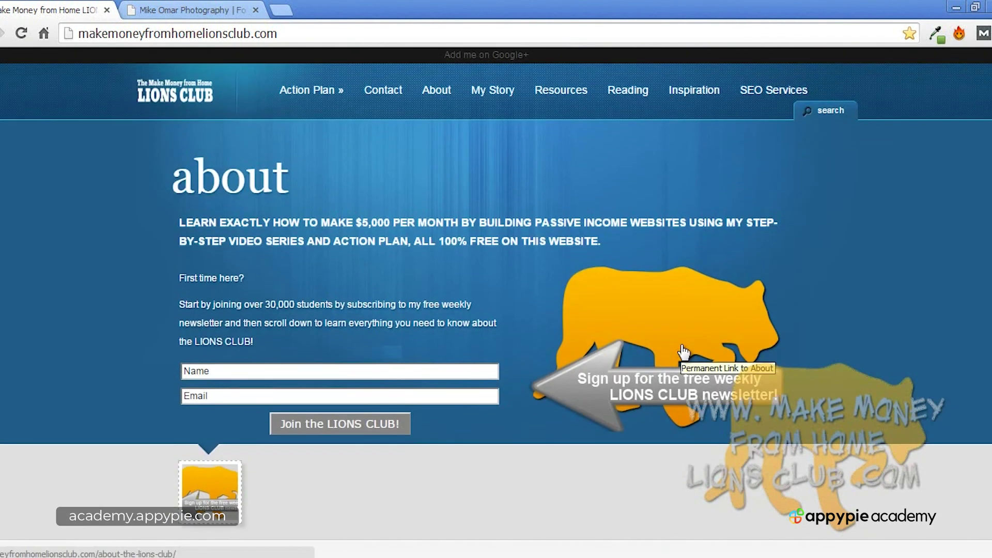